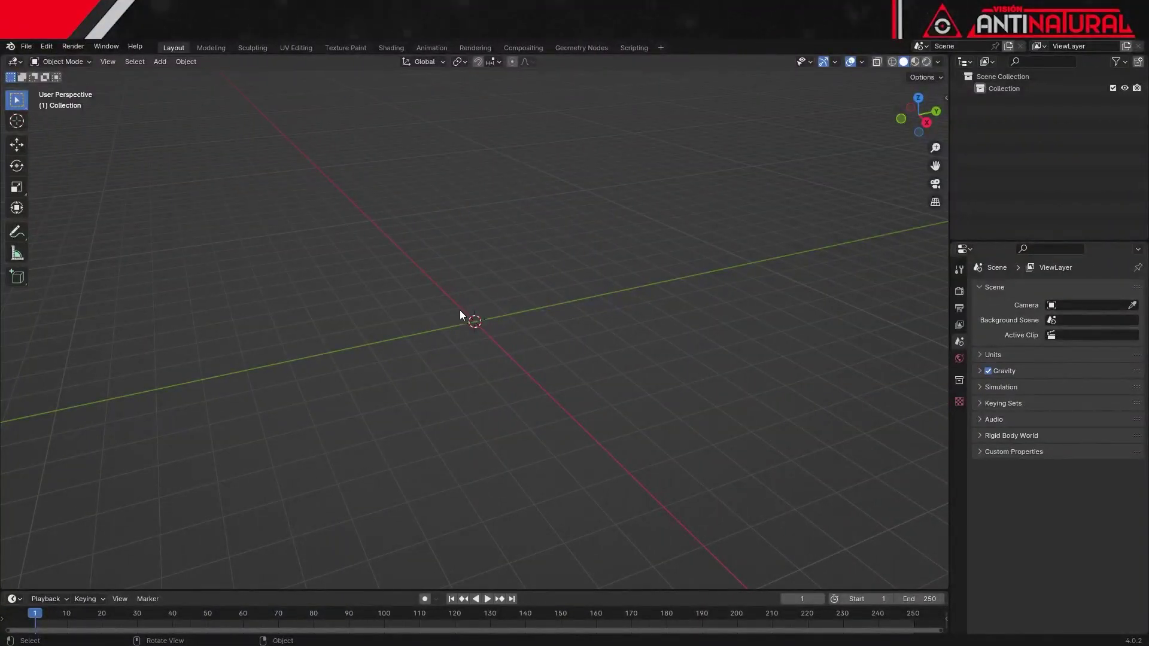
- Add a text object at the origin and view it from the top
key("shift+a")
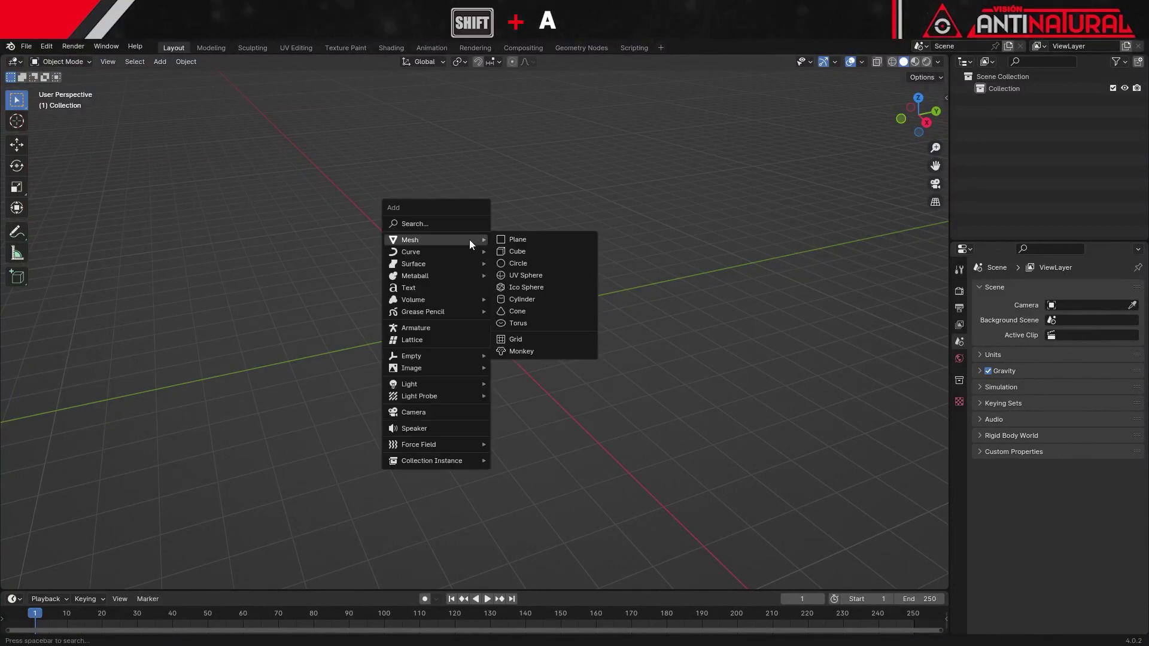
left_click(439, 290)
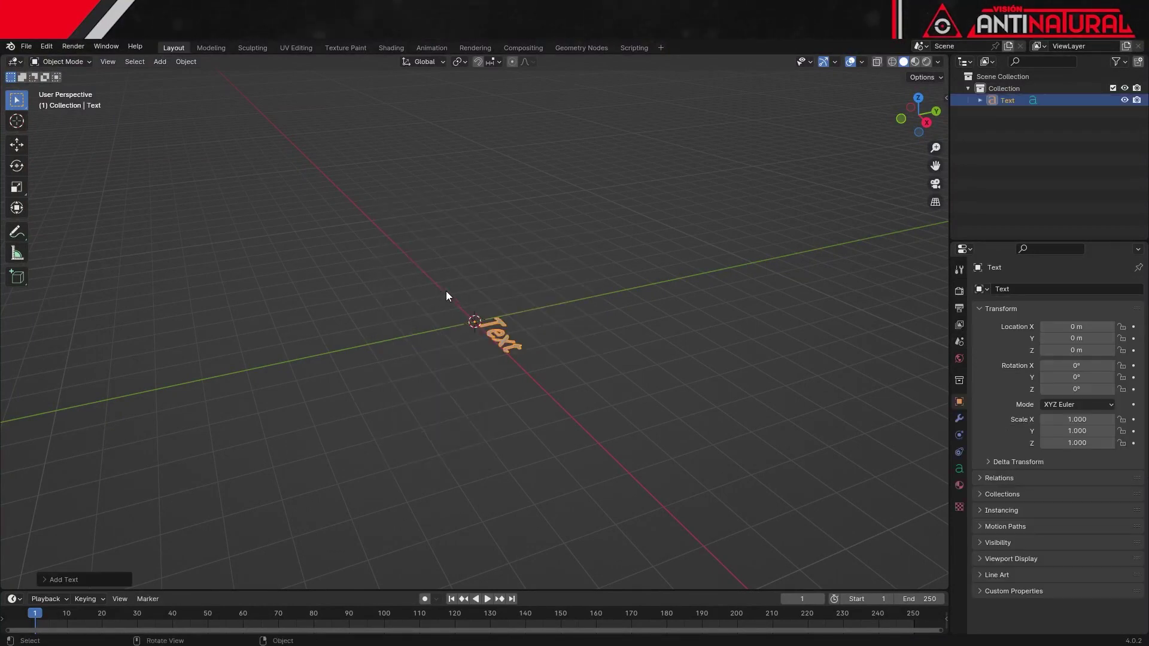
key("KP_7")
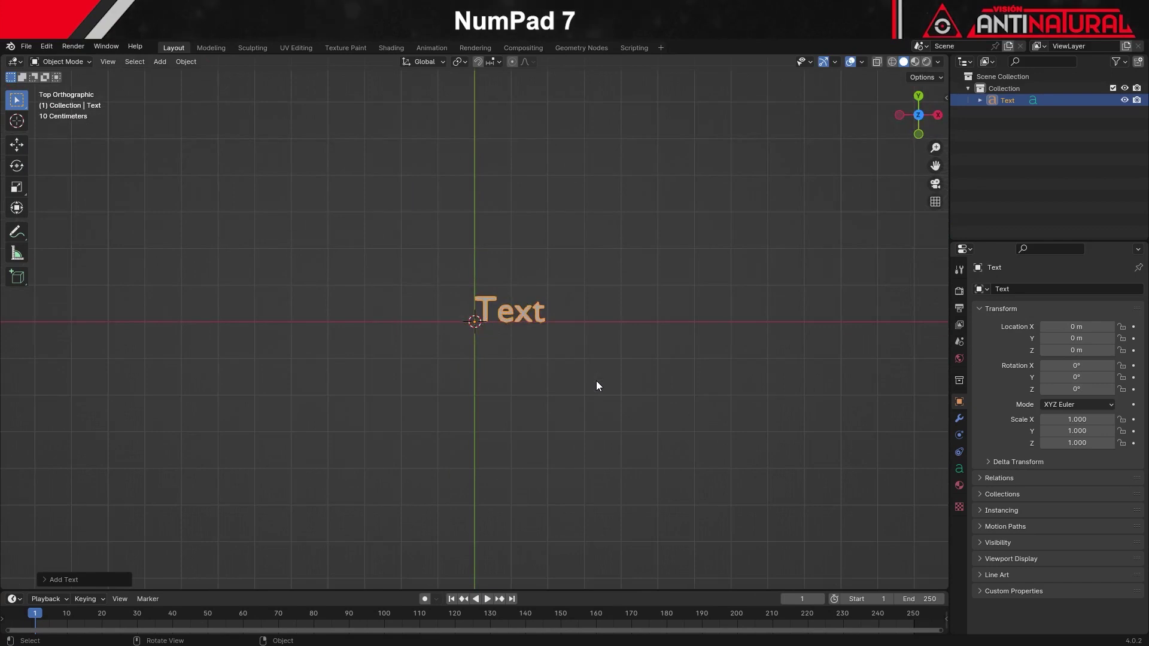
scroll(596, 381, "up", 2)
middle_click_drag(639, 349, 530, 347, "shift")
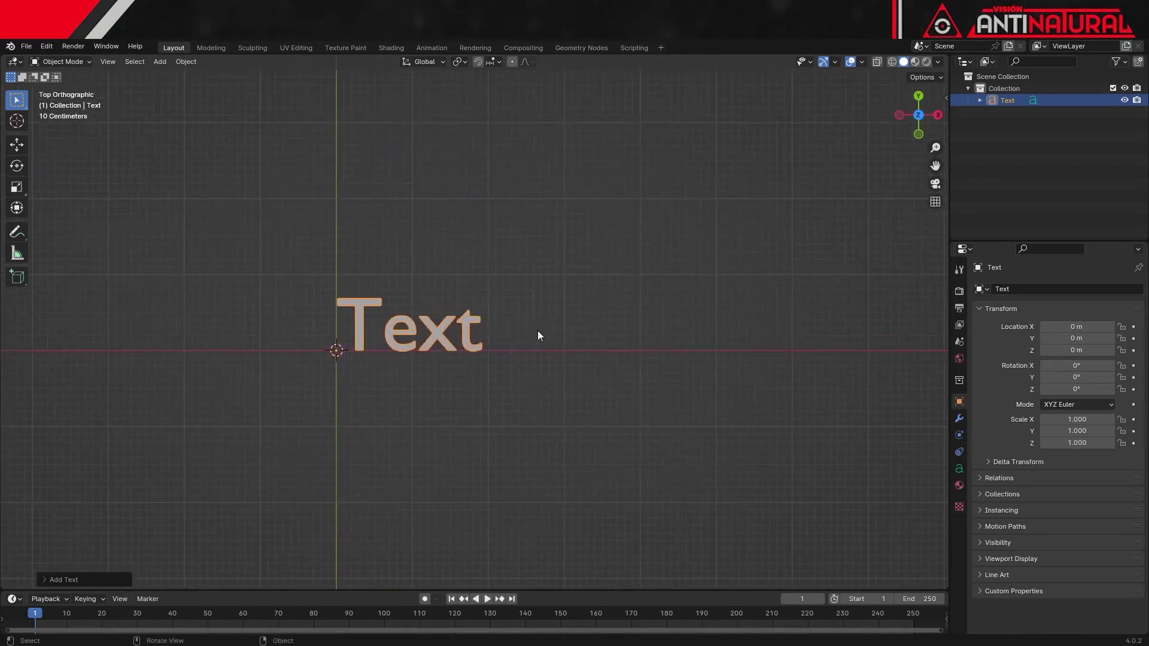
- Replace the default word with 'EJERCICIO DE TEXTO GIRATORIO'
key("Tab")
key("BackSpace")
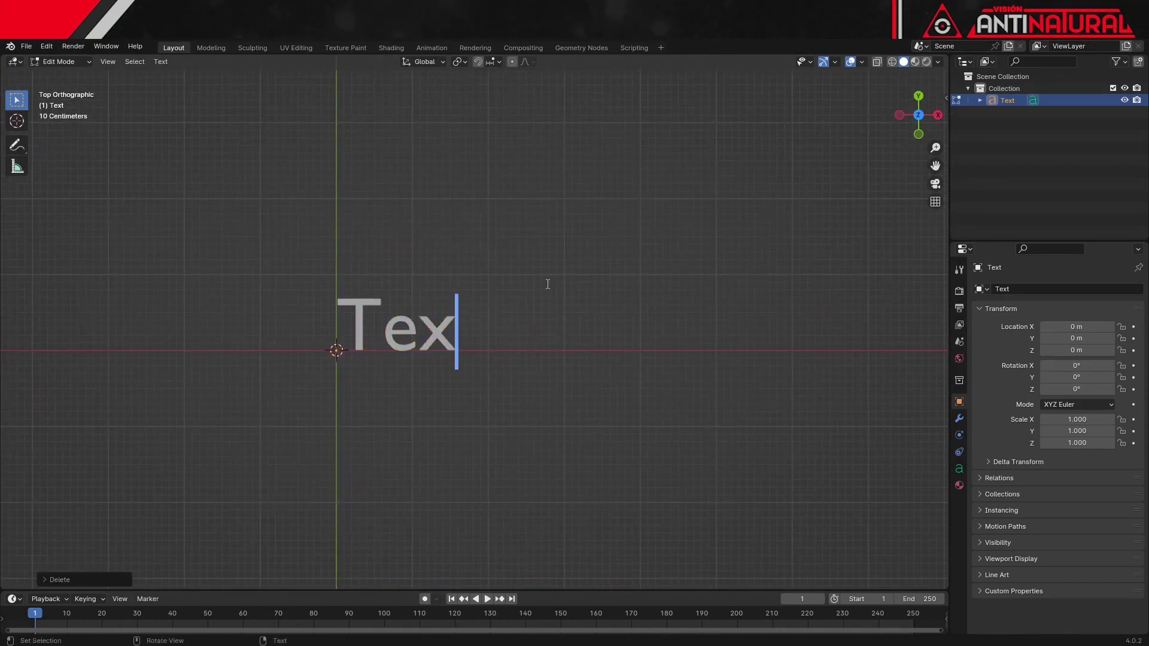
key("BackSpace")
key("BackSpace")
key("BackSpace")
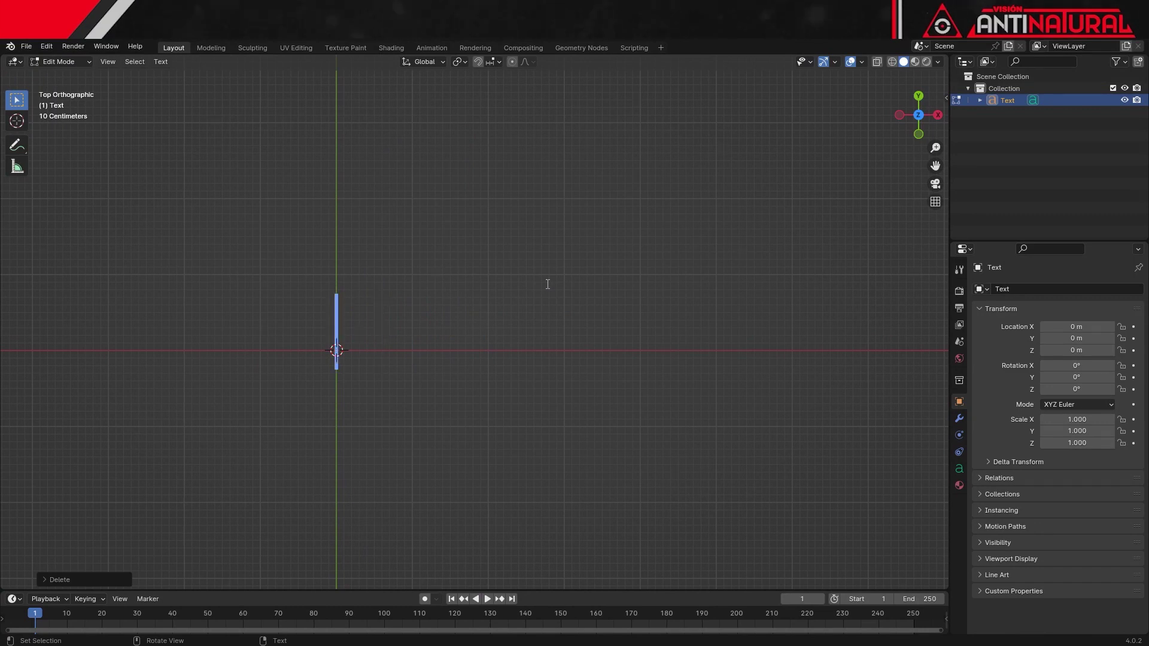
type("EJERCICIO DE TEX")
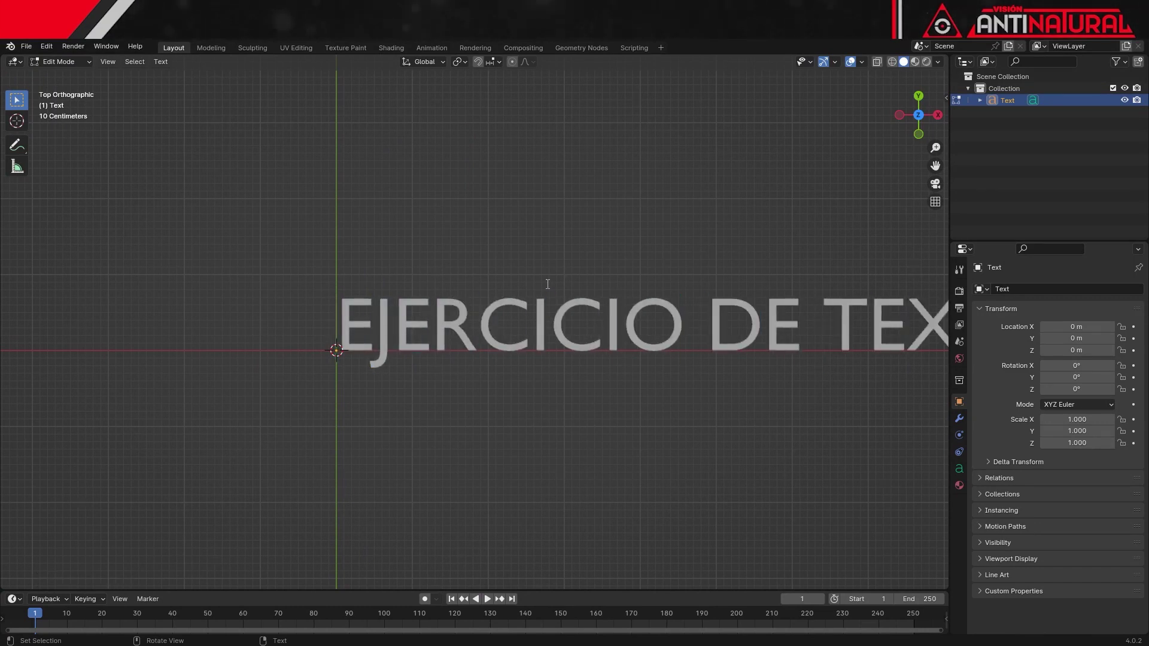
type("TO GIRATORIO")
key("KP_Decimal")
scroll(385, 321, "up", 1)
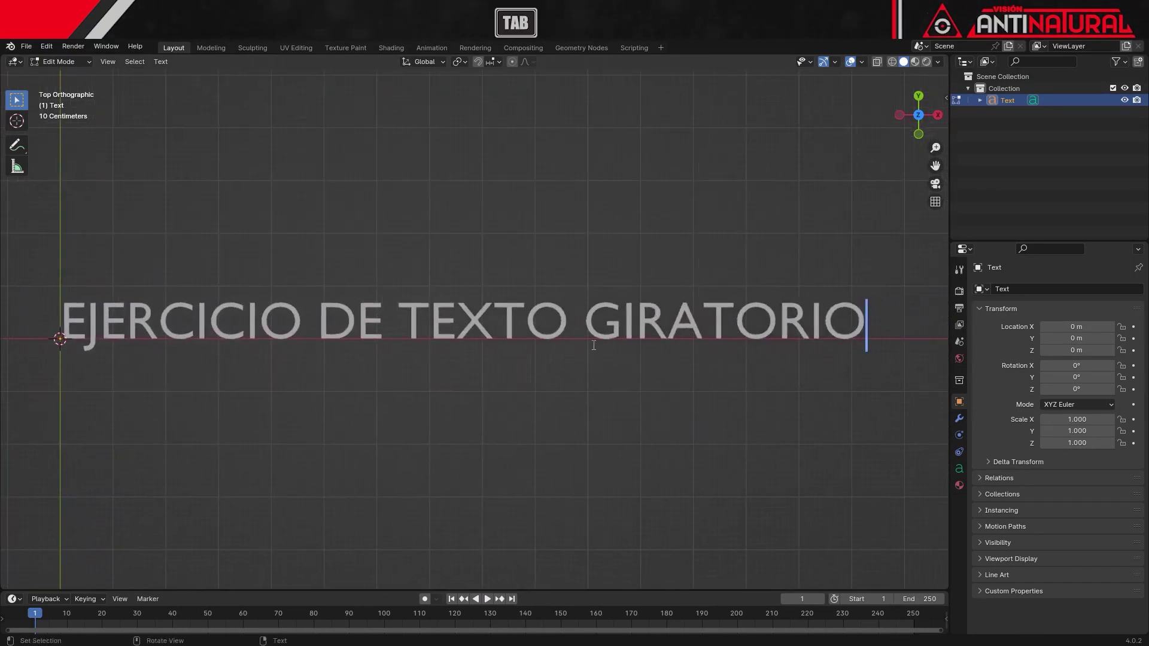
key("Tab")
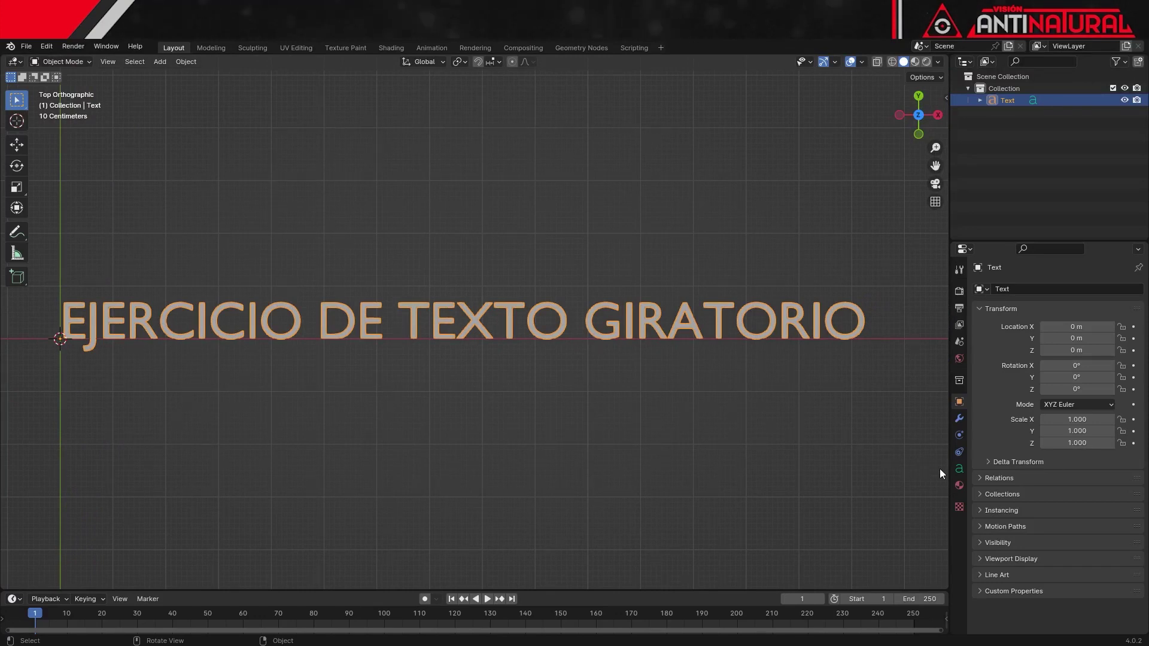
- Load Arial Black as the text's regular font
left_click(961, 470)
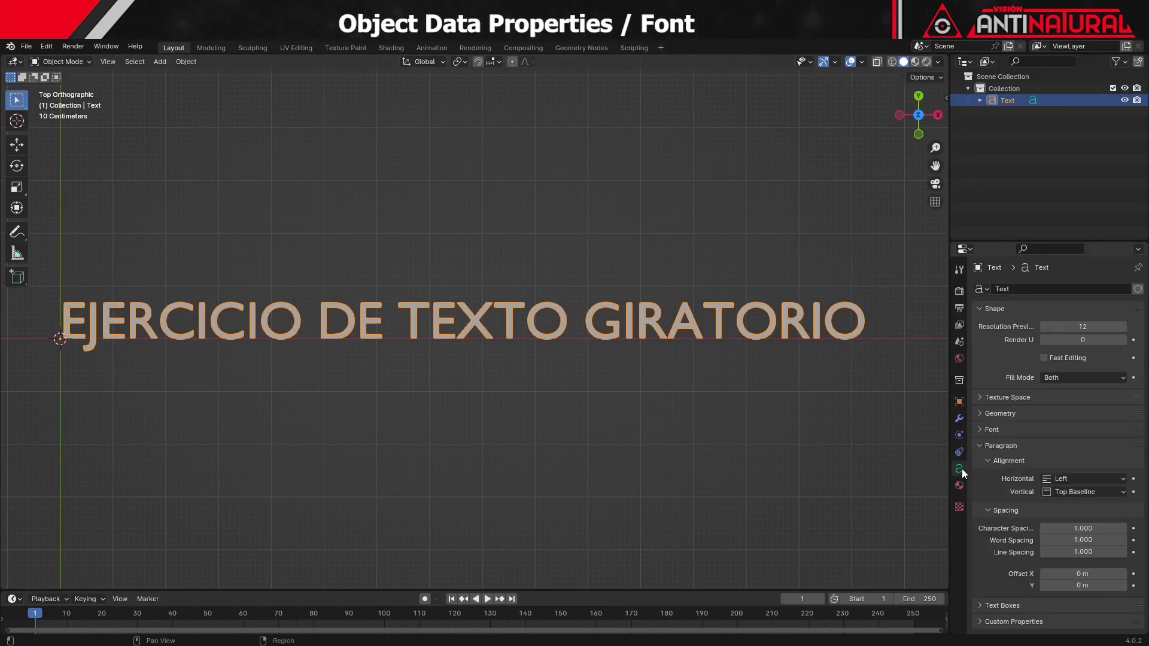
left_click(987, 430)
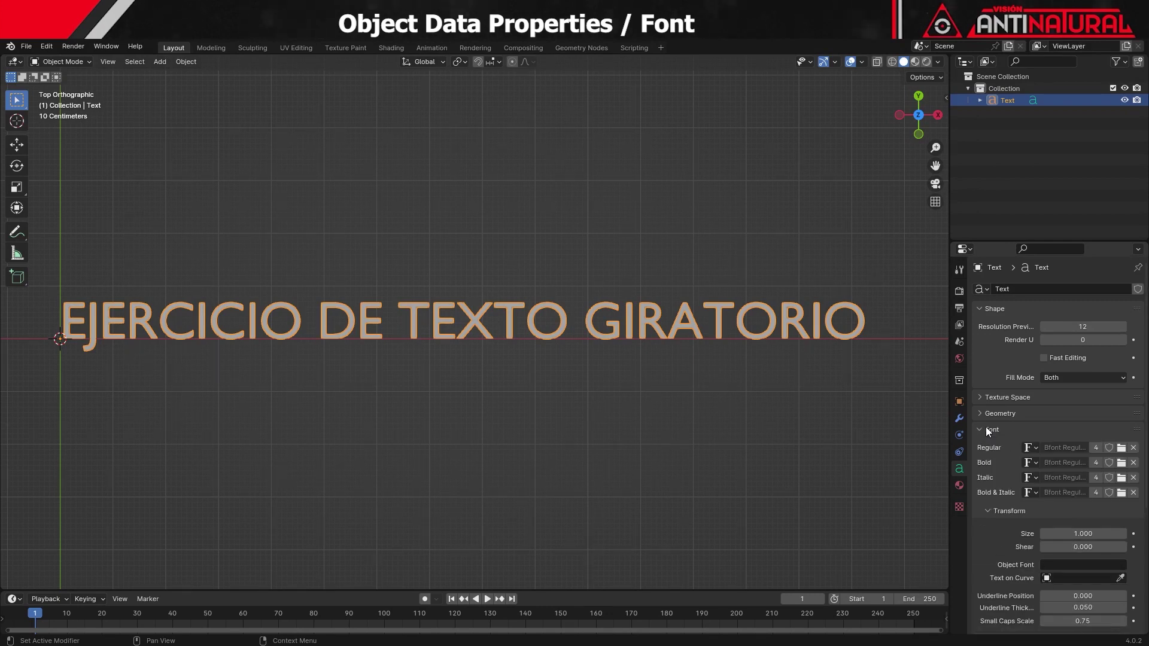
left_click(1122, 449)
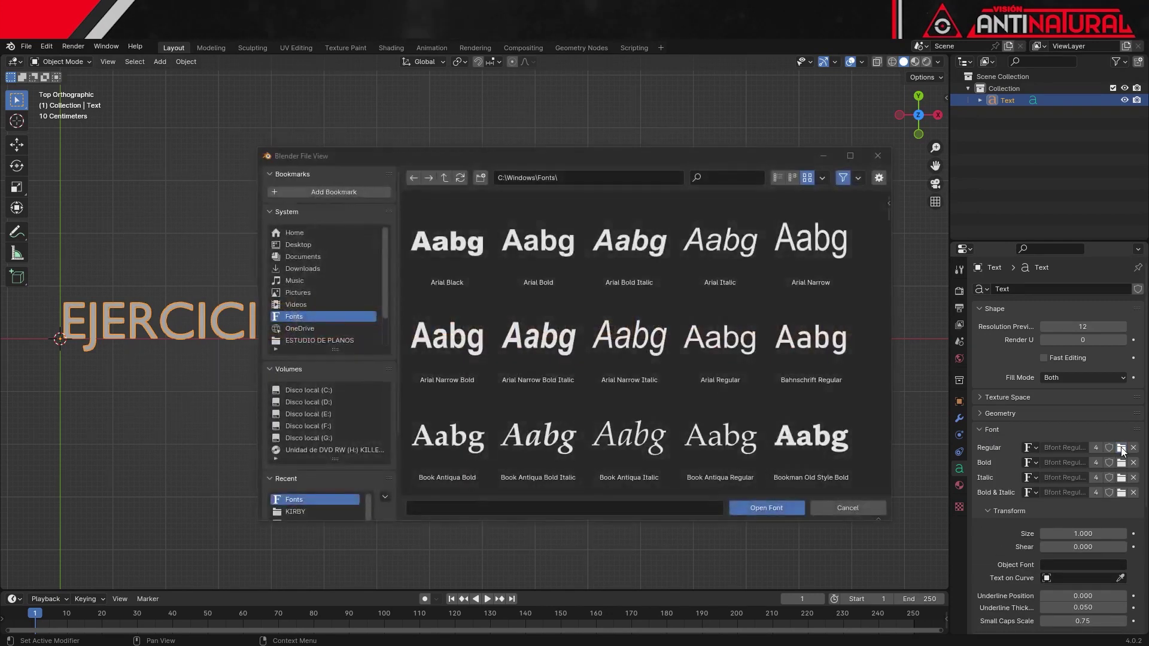
left_click(440, 243)
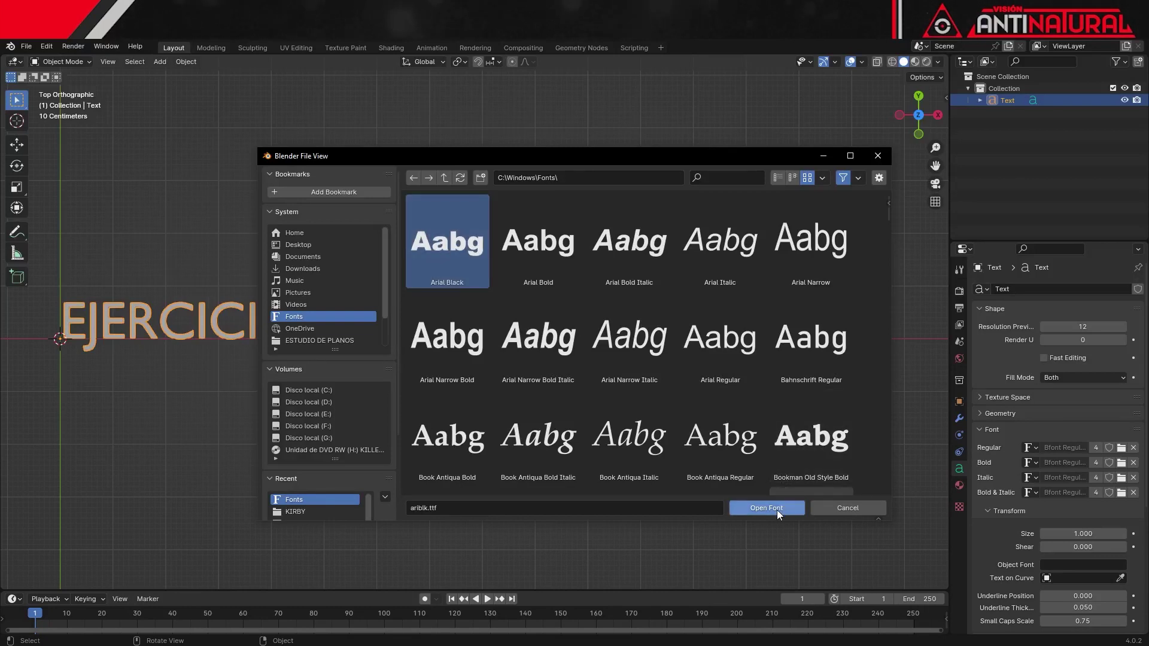
left_click(777, 510)
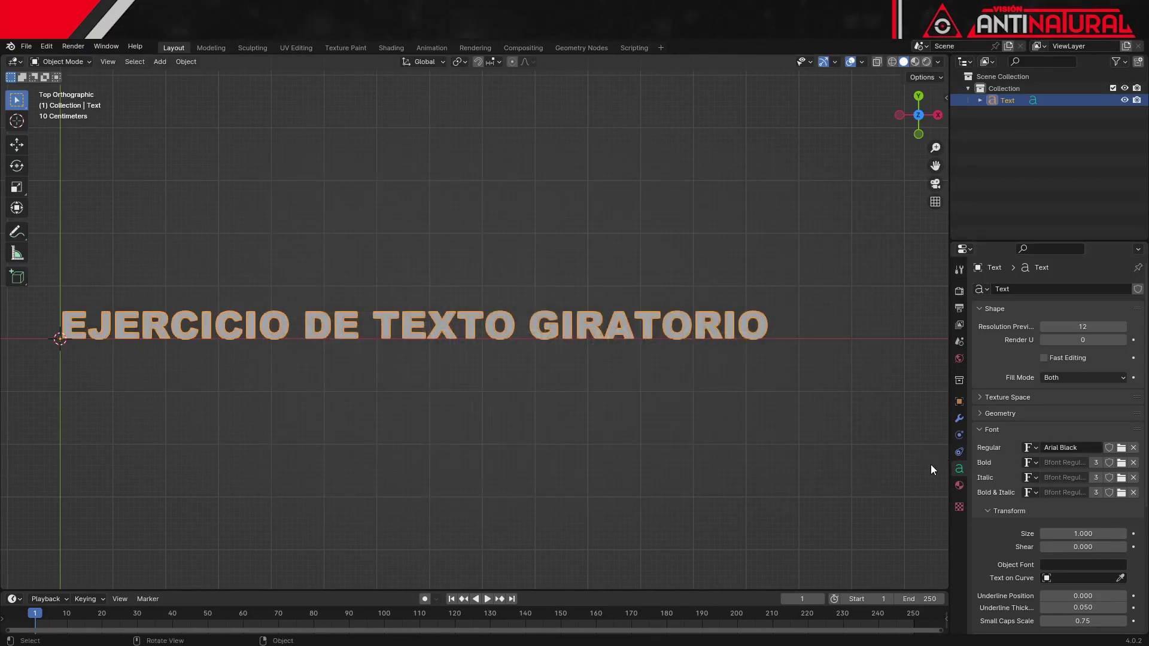
- Set paragraph alignment to Horizontal Center and Vertical Middle
scroll(1011, 529, "down", 2)
scroll(1018, 531, "down", 3)
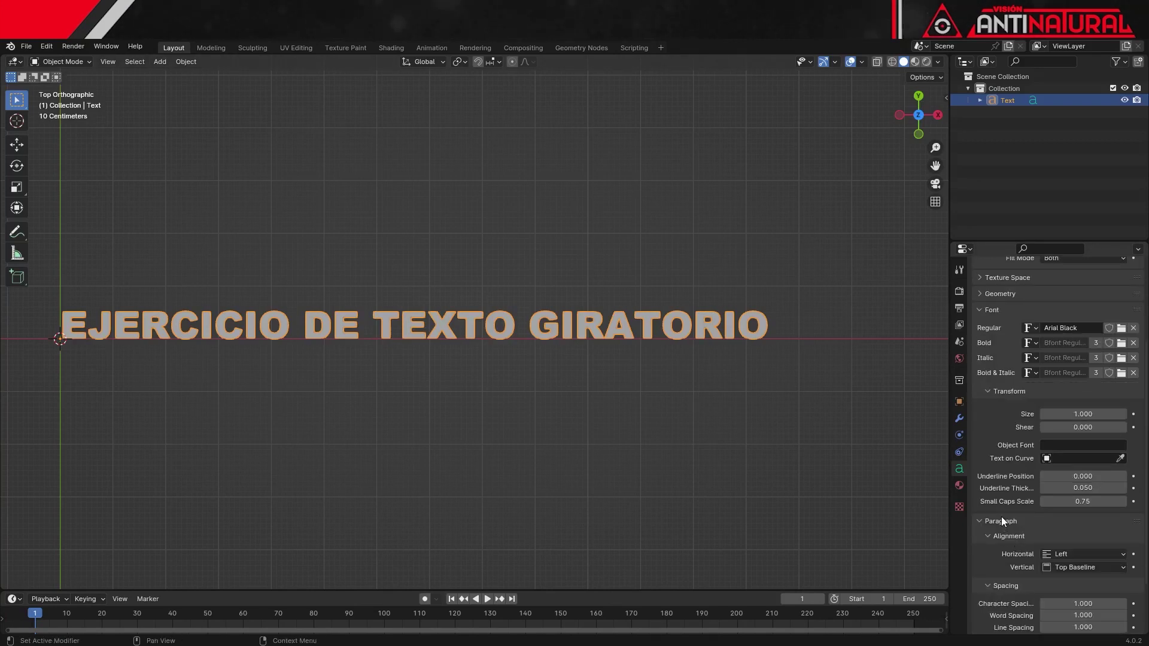
scroll(1006, 520, "down", 1)
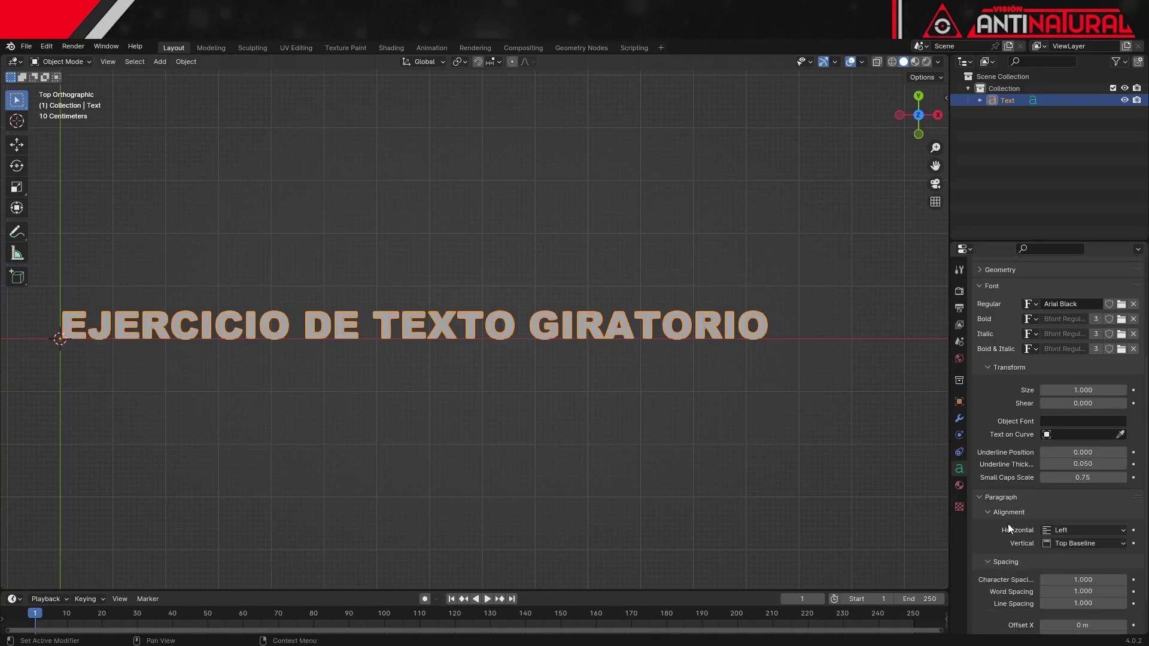
left_click(1068, 530)
left_click(1076, 558)
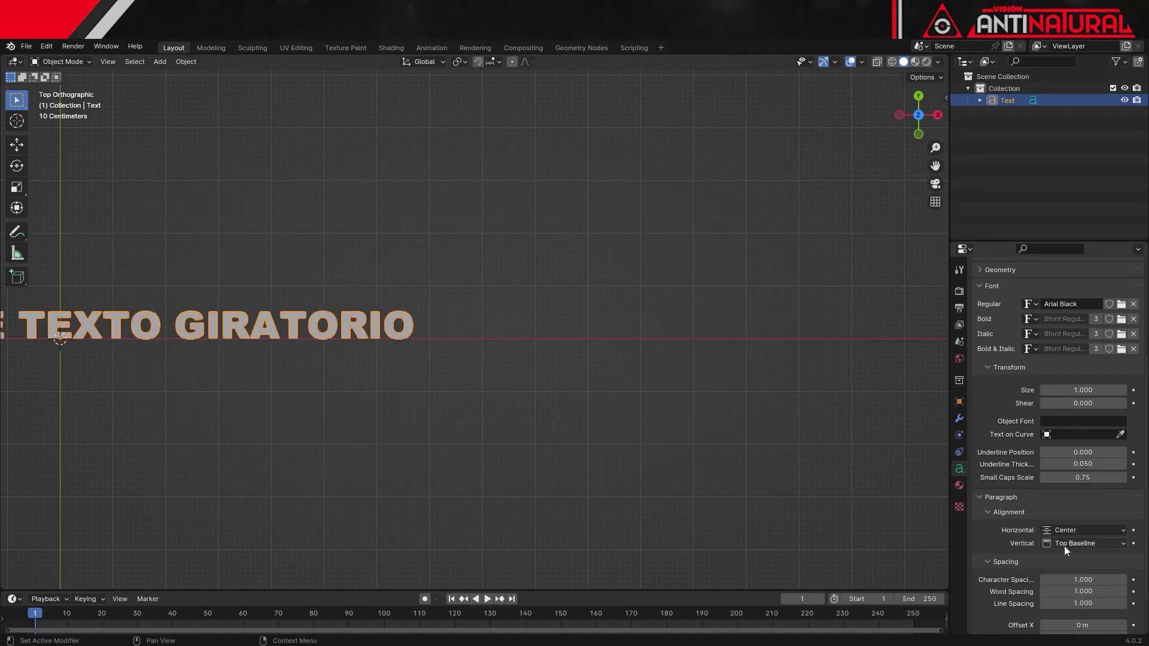
left_click(1081, 543)
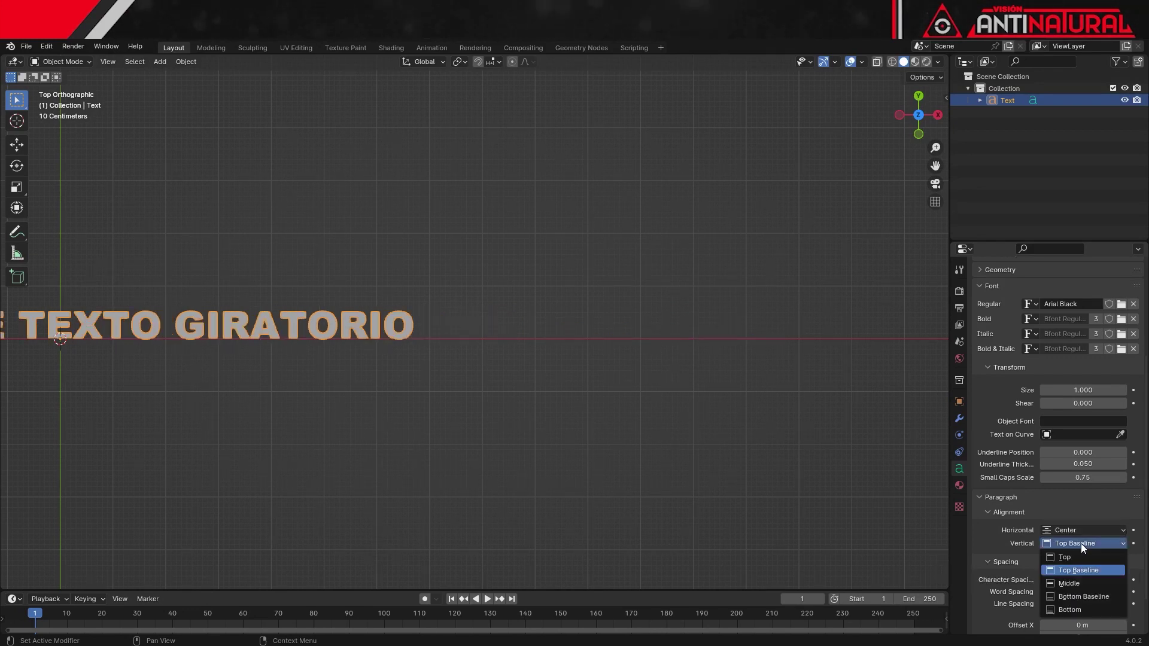
left_click(1080, 583)
mouse_move(297, 337)
middle_mouse_down()
mouse_move(627, 322)
mouse_move(613, 441)
mouse_move(685, 424)
mouse_move(500, 312)
middle_mouse_up()
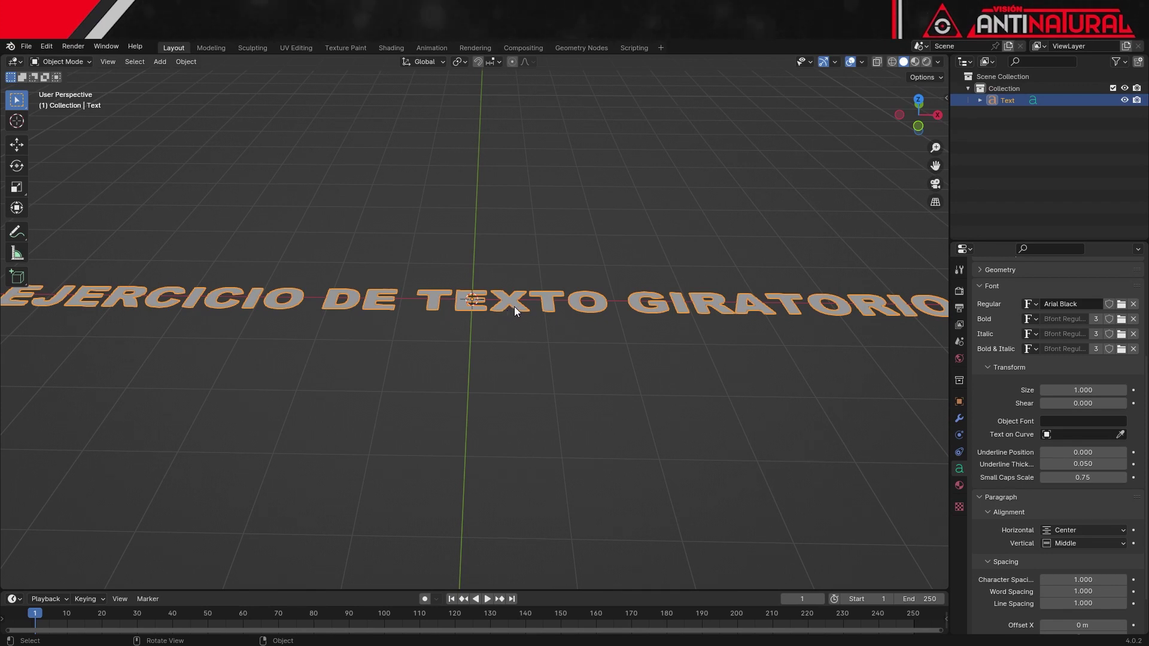
- Convert the text to a mesh and add a Solidify modifier with 0.35 m thickness
key("ctrl+a")
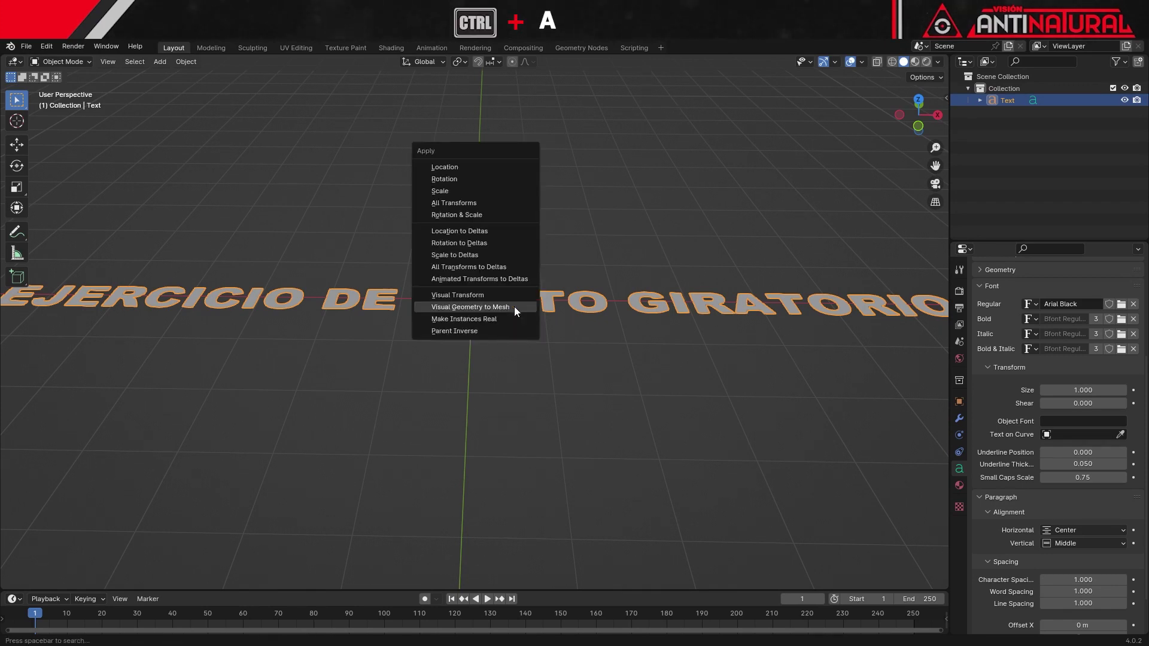
left_click(515, 309)
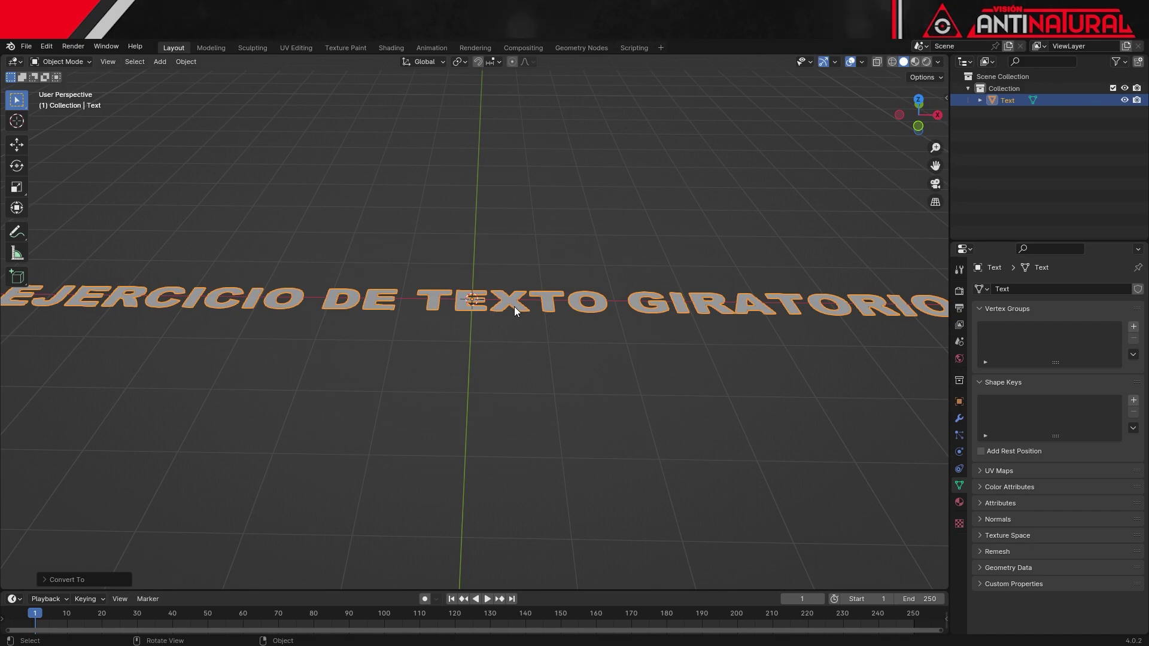
left_click(958, 419)
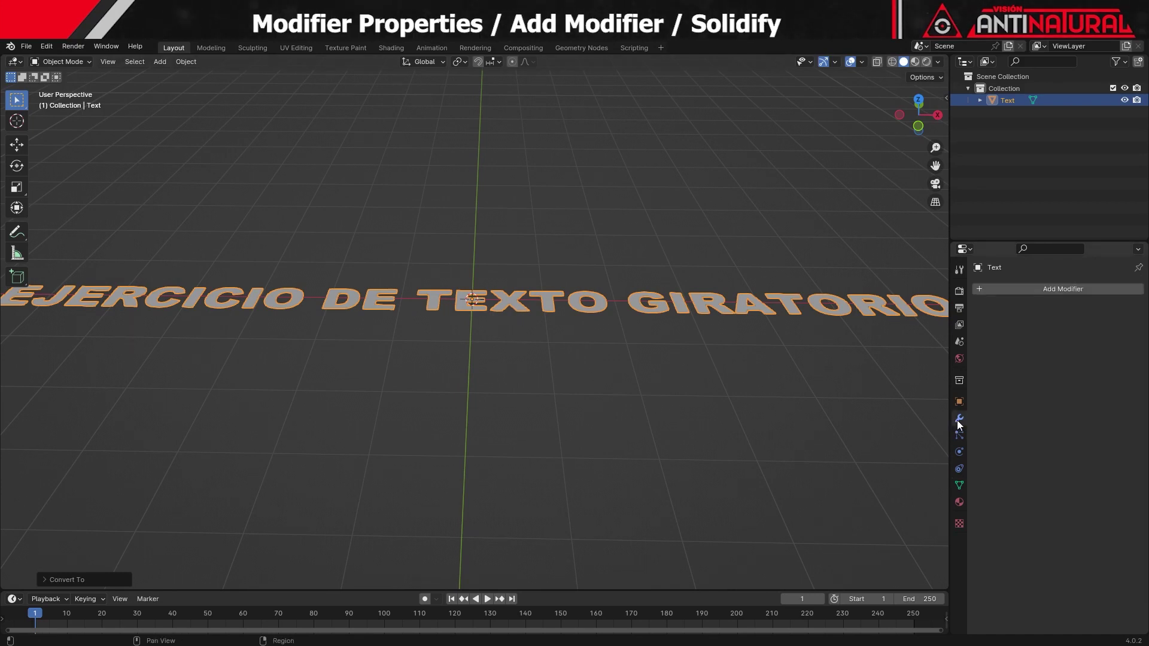
left_click(1021, 293)
mouse_move(968, 280)
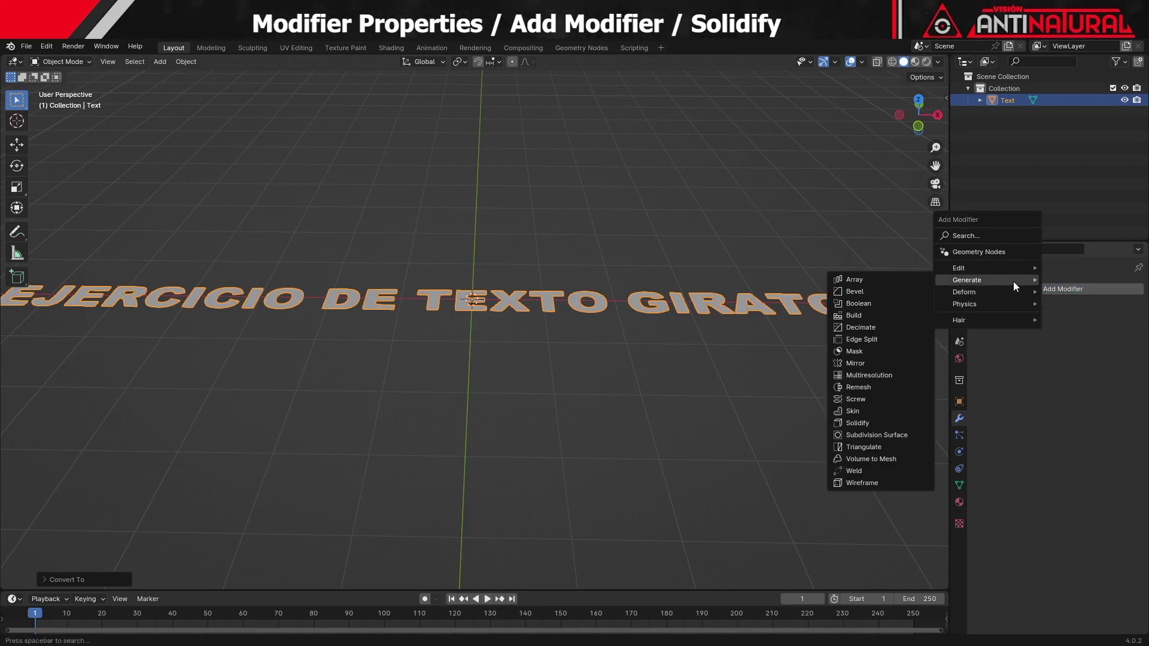
left_click(882, 425)
middle_click_drag(620, 452, 613, 419)
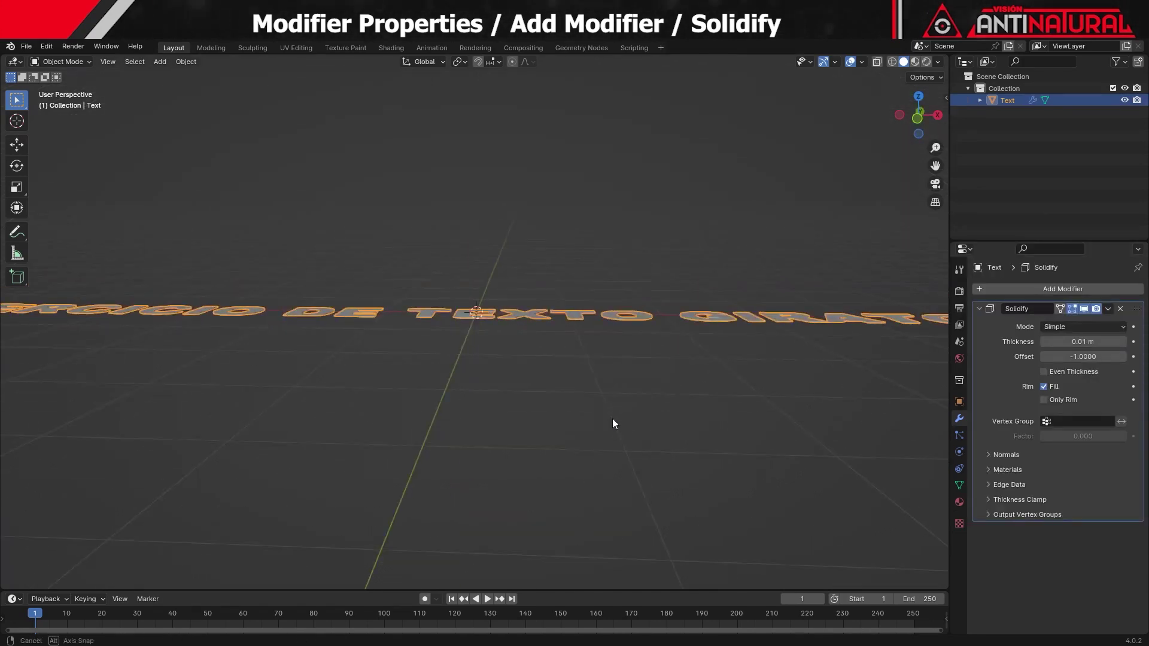
left_click_drag(1080, 342, 1131, 341)
mouse_move(727, 365)
middle_mouse_down()
mouse_move(701, 396)
mouse_move(723, 377)
mouse_move(611, 424)
middle_mouse_up()
scroll(608, 424, "down", 3)
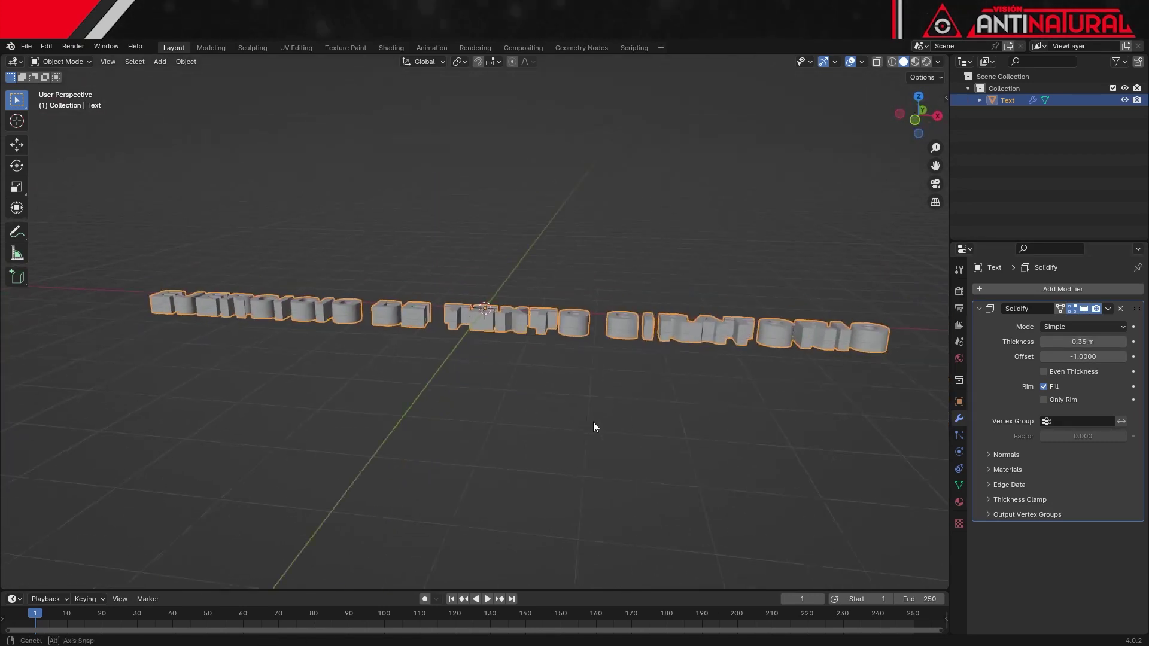
- Collapse the Solidify panel and add a Remesh modifier to the text
left_click(979, 308)
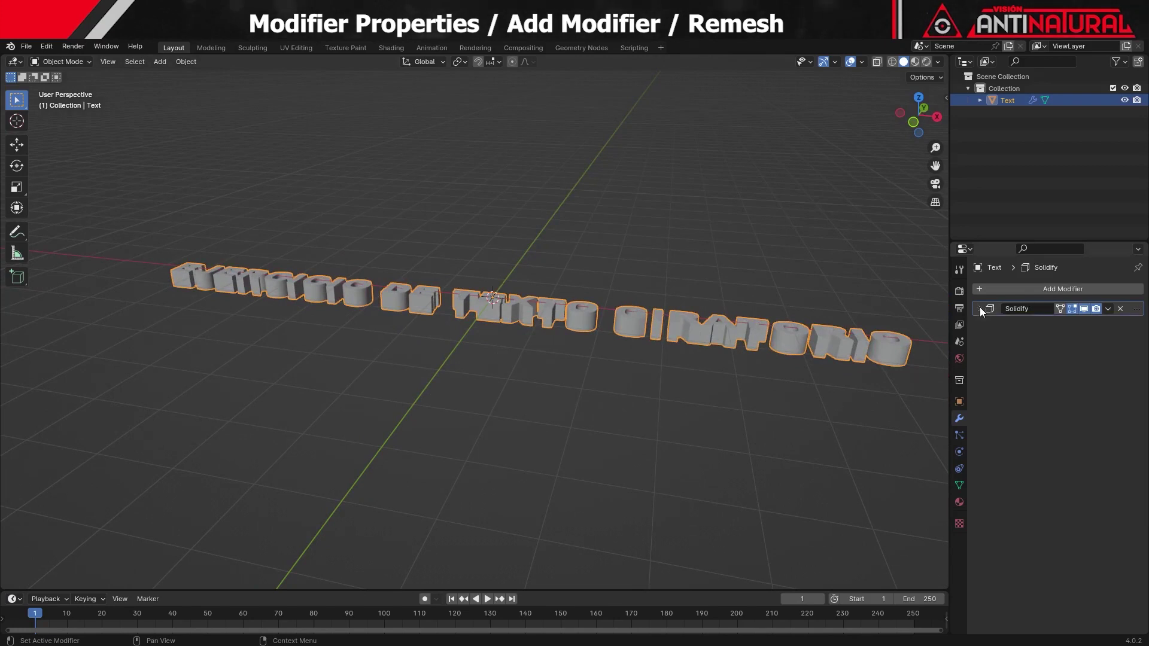
left_click(1030, 291)
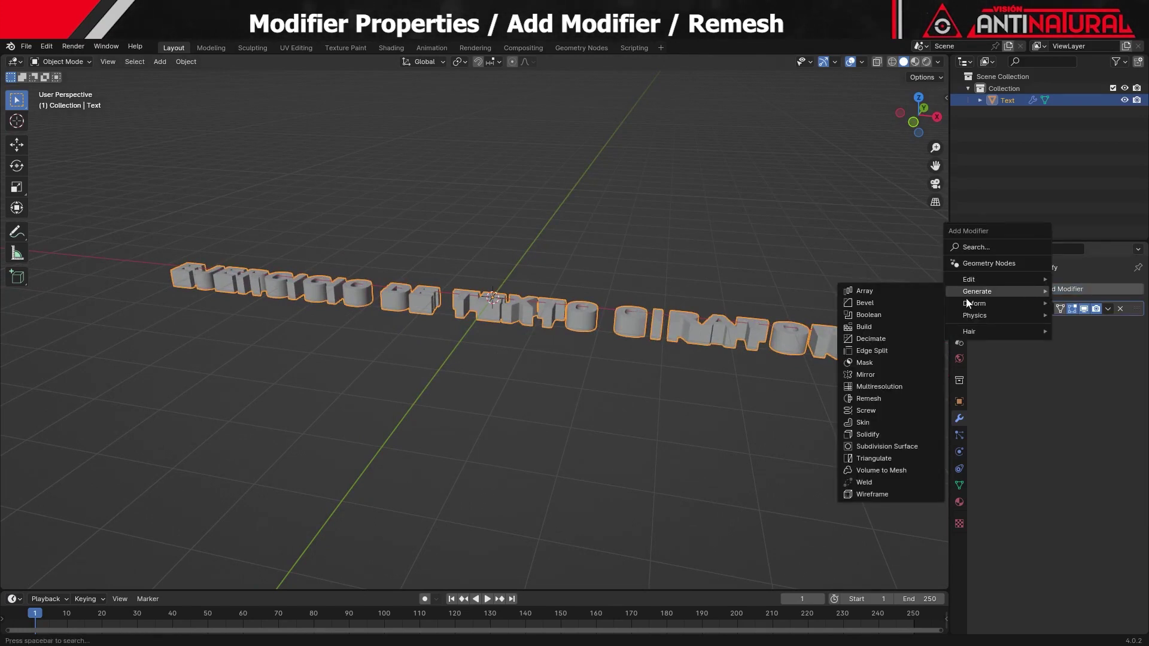
left_click(890, 398)
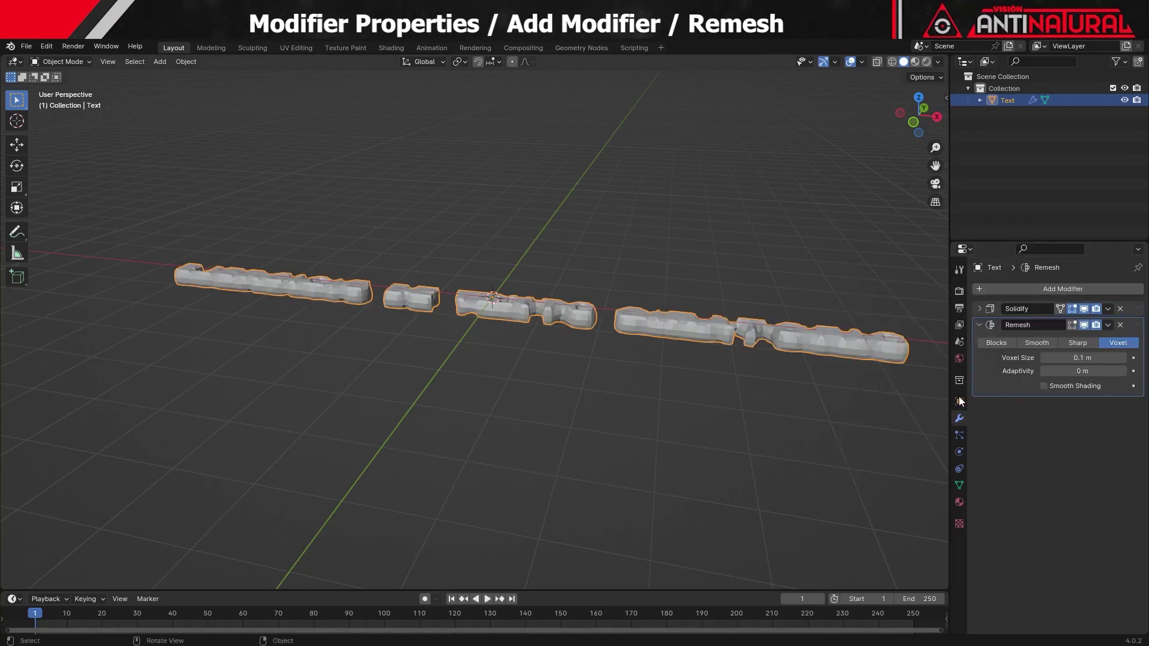
scroll(697, 396, "up", 3)
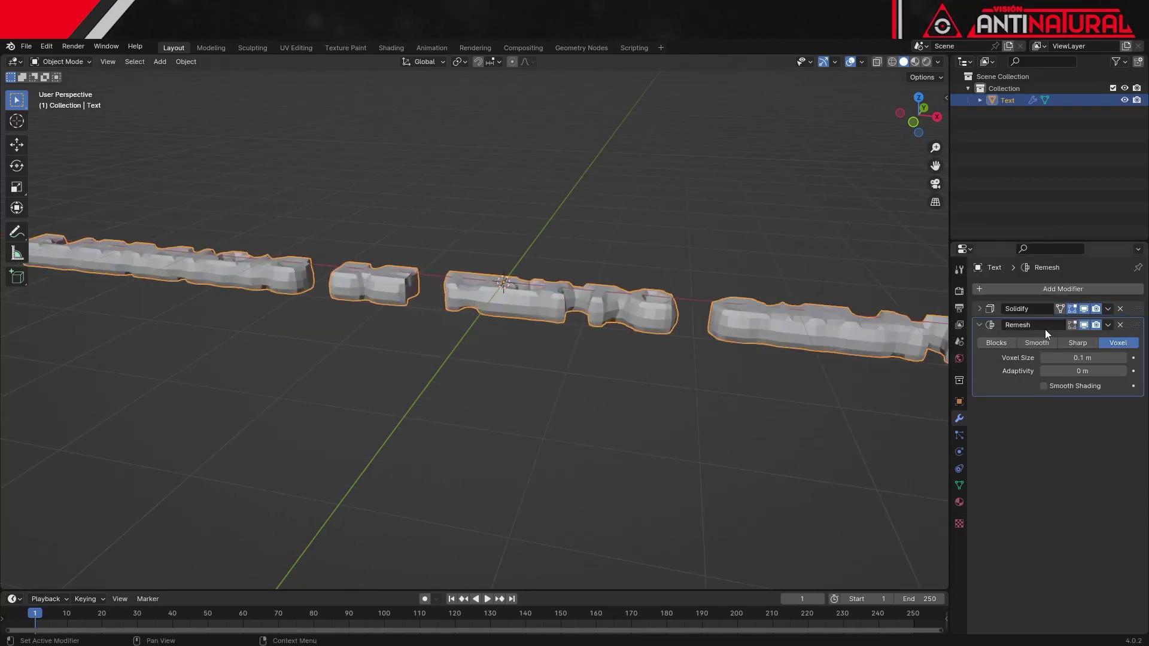
- Set Remesh to Sharp, Remove Disconnected off, Octree Depth 10, then view from top
left_click(1082, 344)
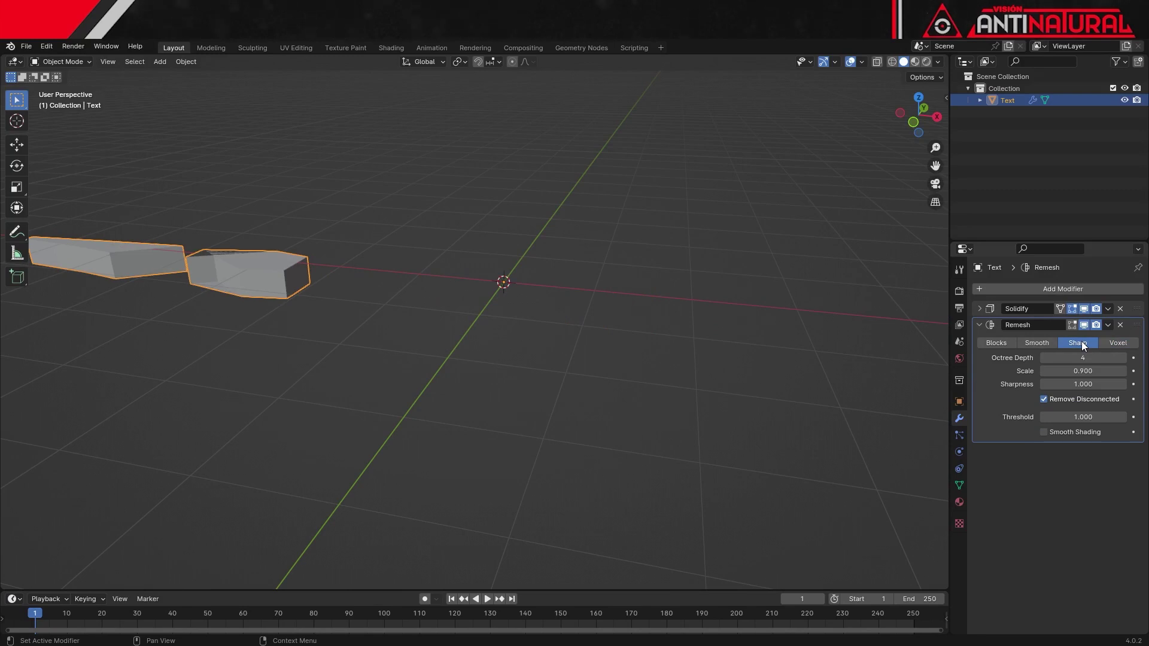
left_click(1047, 400)
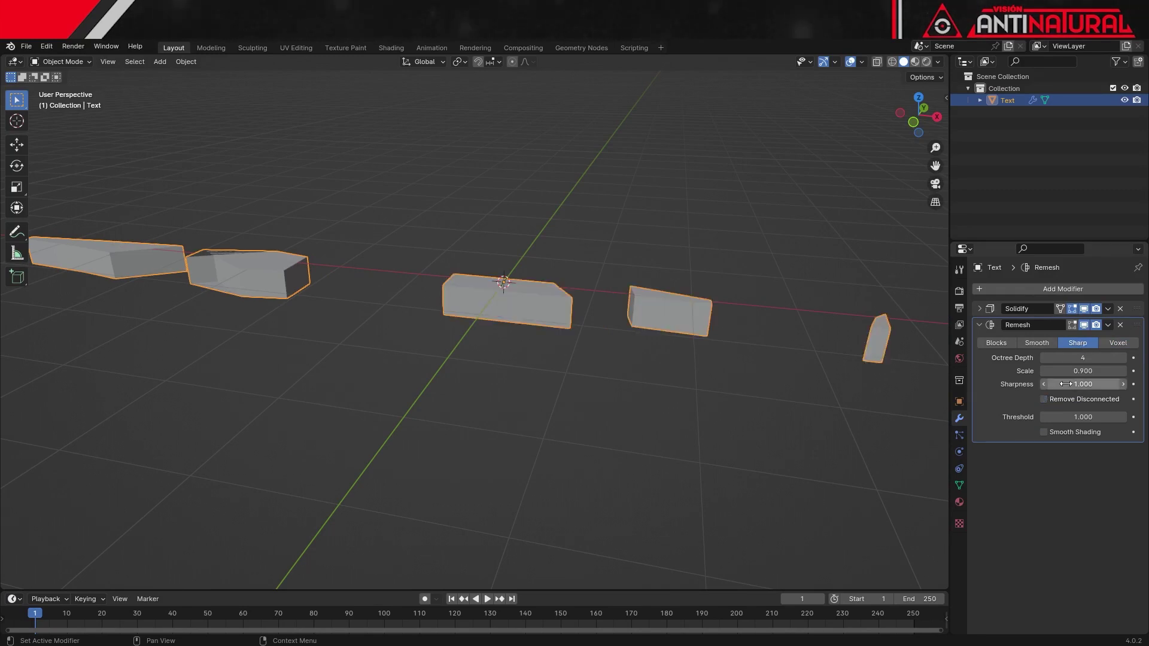
left_click(1124, 358)
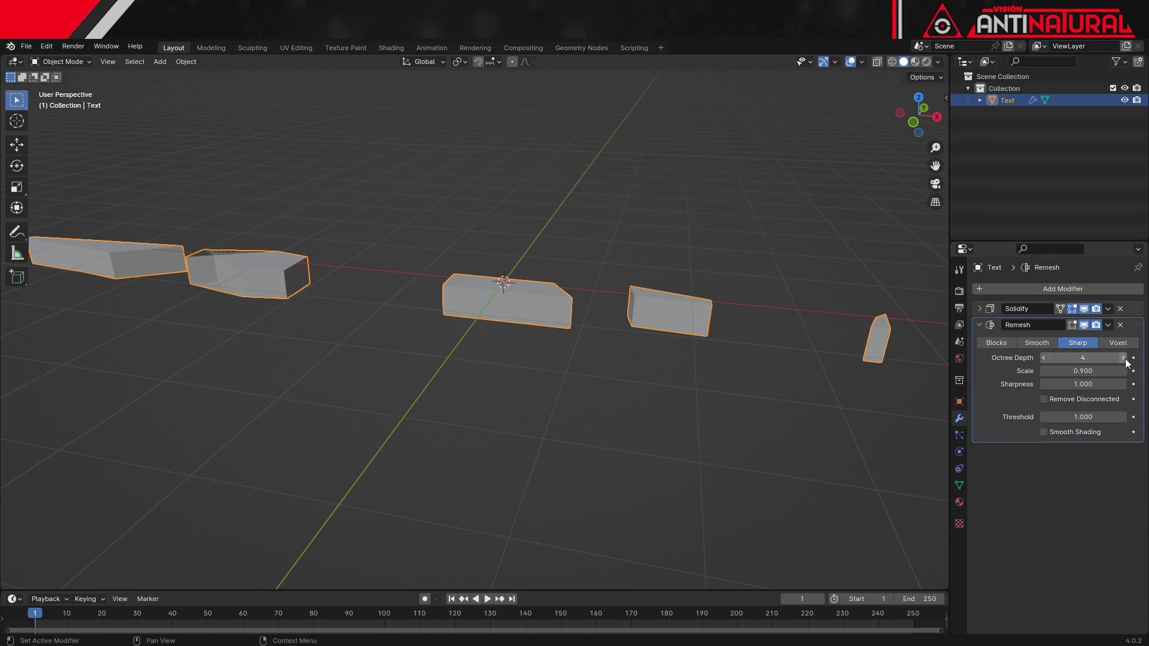
left_click(1123, 358)
left_click(1124, 358)
left_click(1124, 358)
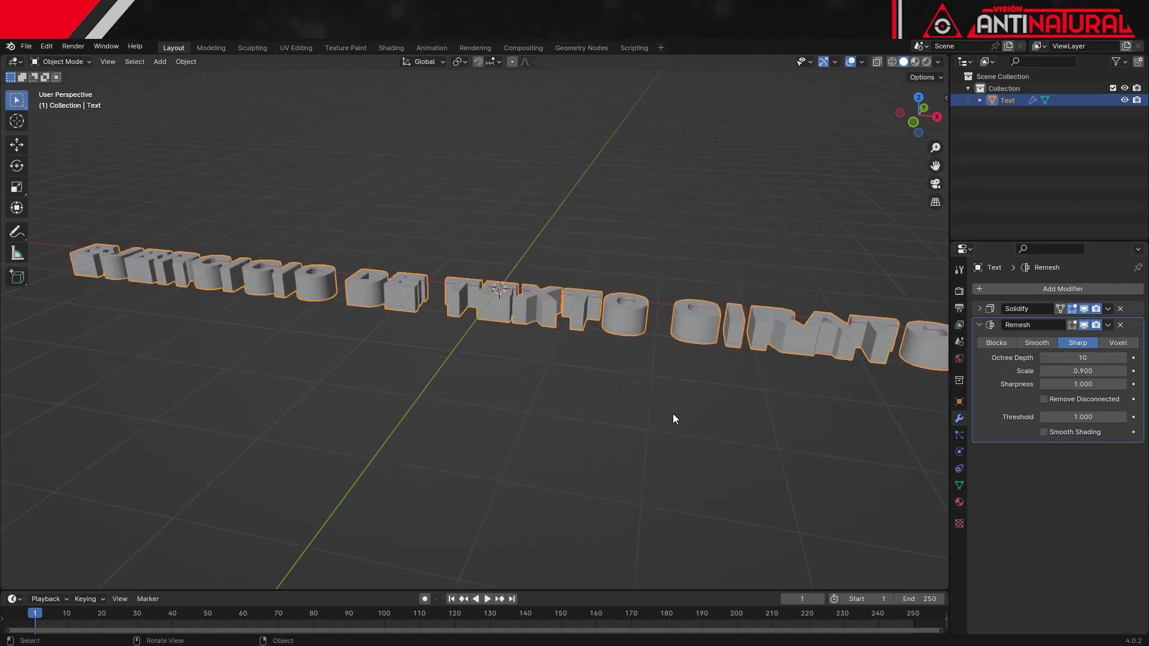
scroll(668, 414, "up", 2)
scroll(669, 415, "up", 3)
scroll(568, 353, "down", 2)
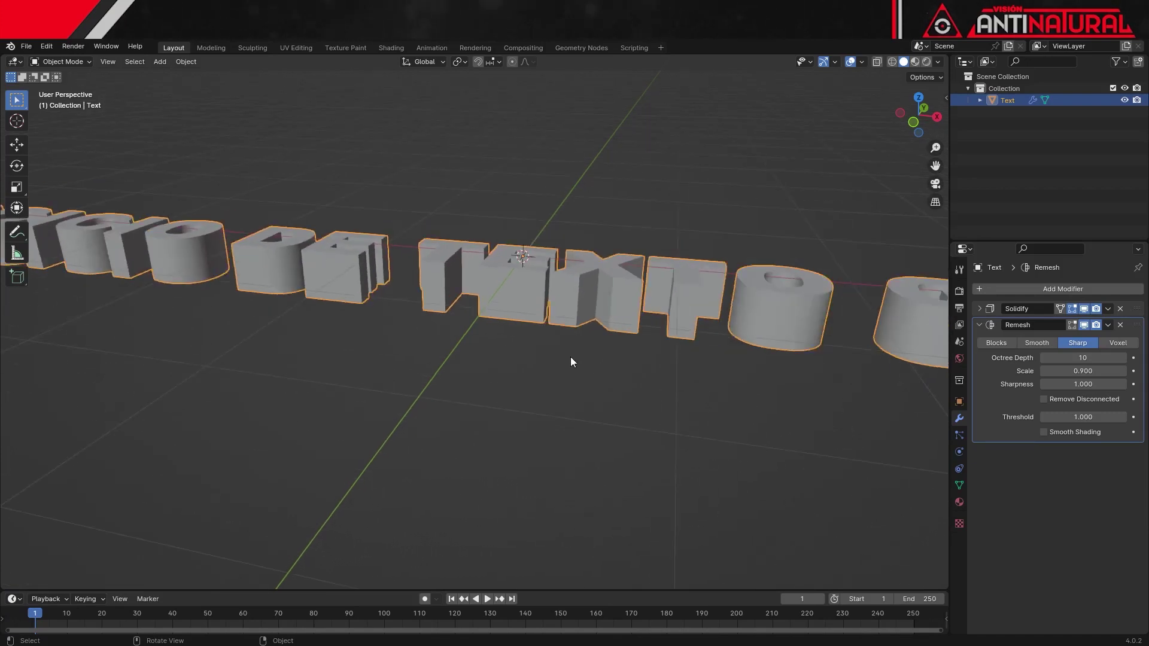
scroll(521, 359, "down", 2)
scroll(525, 367, "down", 2)
middle_click_drag(530, 366, 601, 418)
key("KP_7")
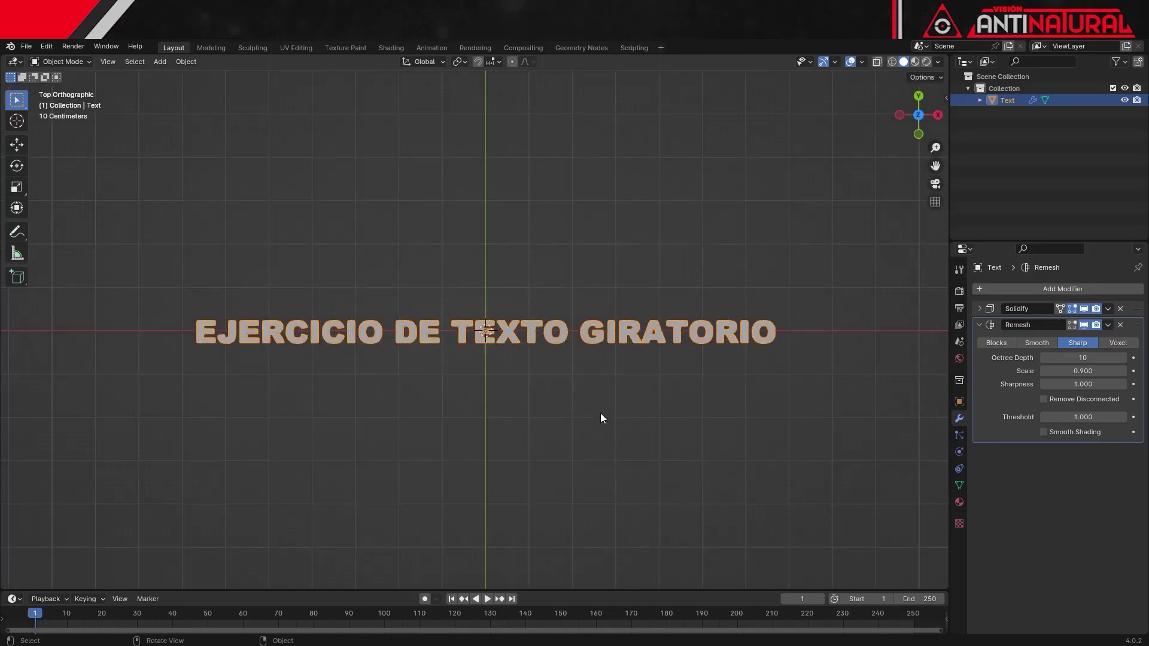
- Add a Bezier circle scaled up to surround the phrase, then reselect the text
key("shift+a")
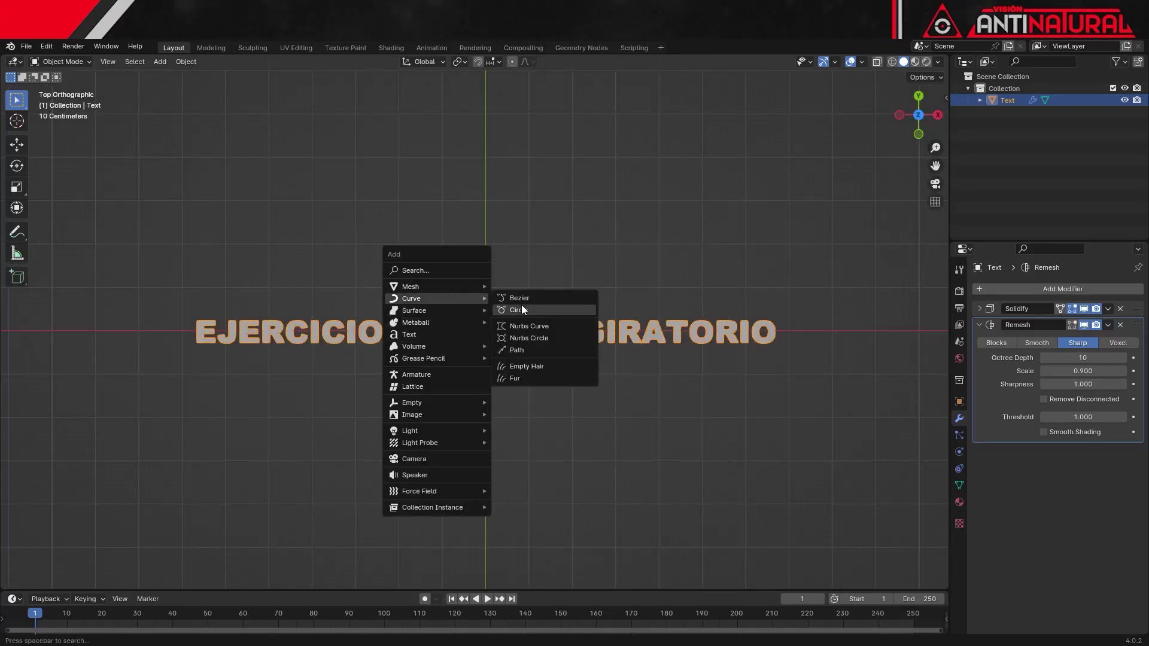
left_click(522, 304)
key("s")
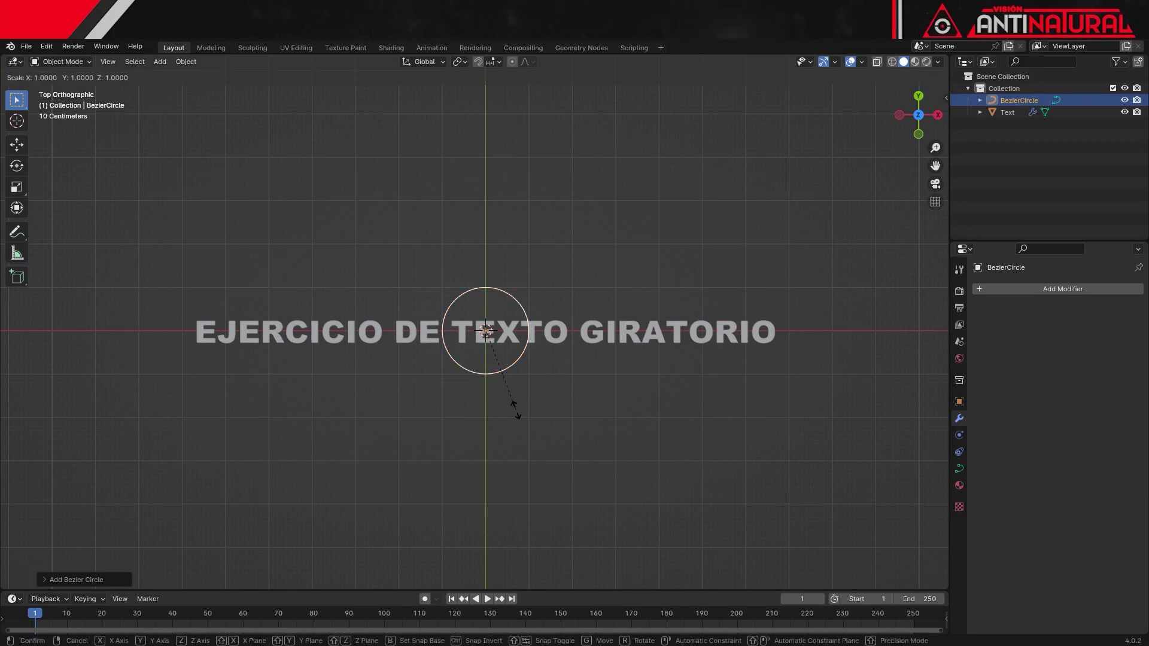
left_click(863, 503)
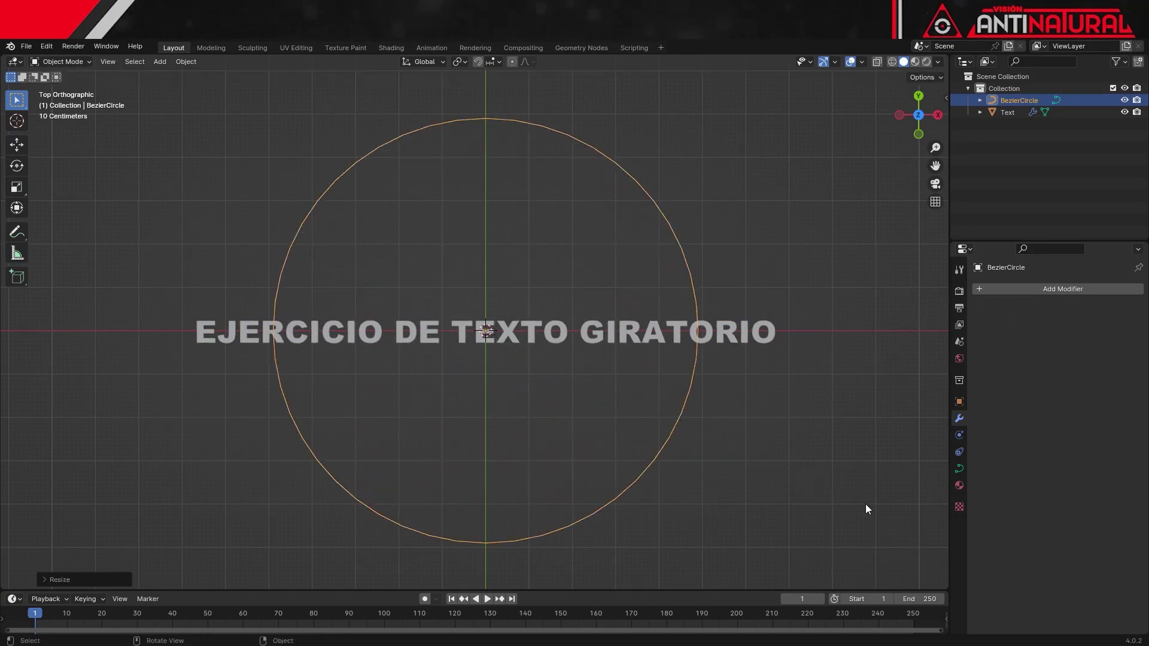
left_click(731, 340)
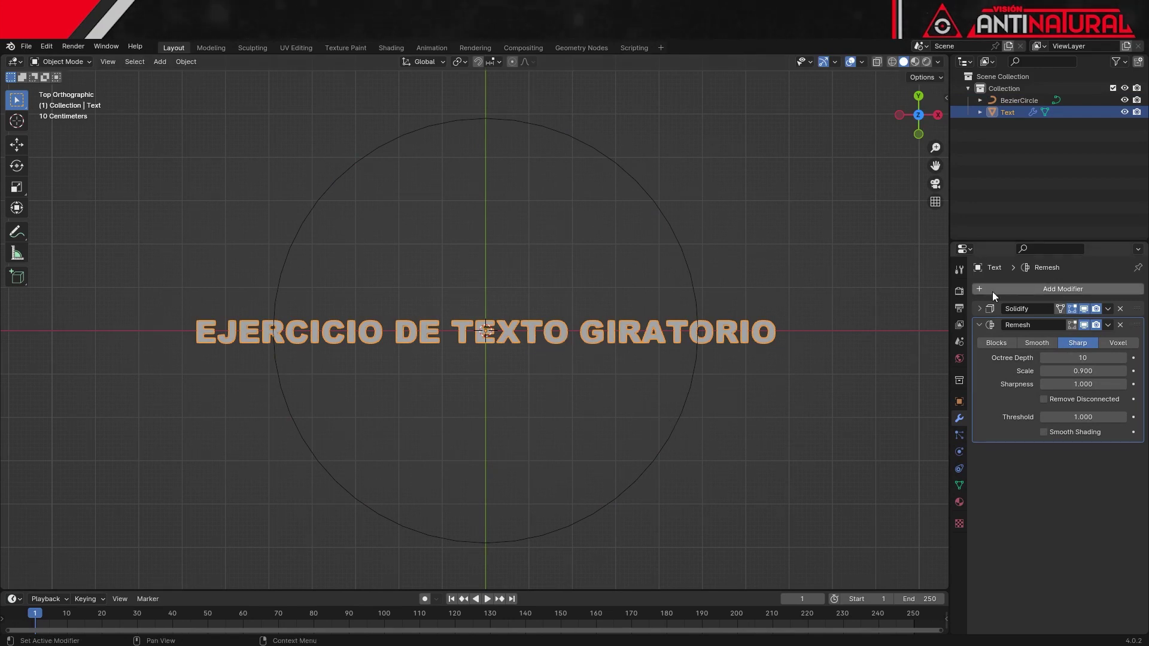
key("ctrl+a")
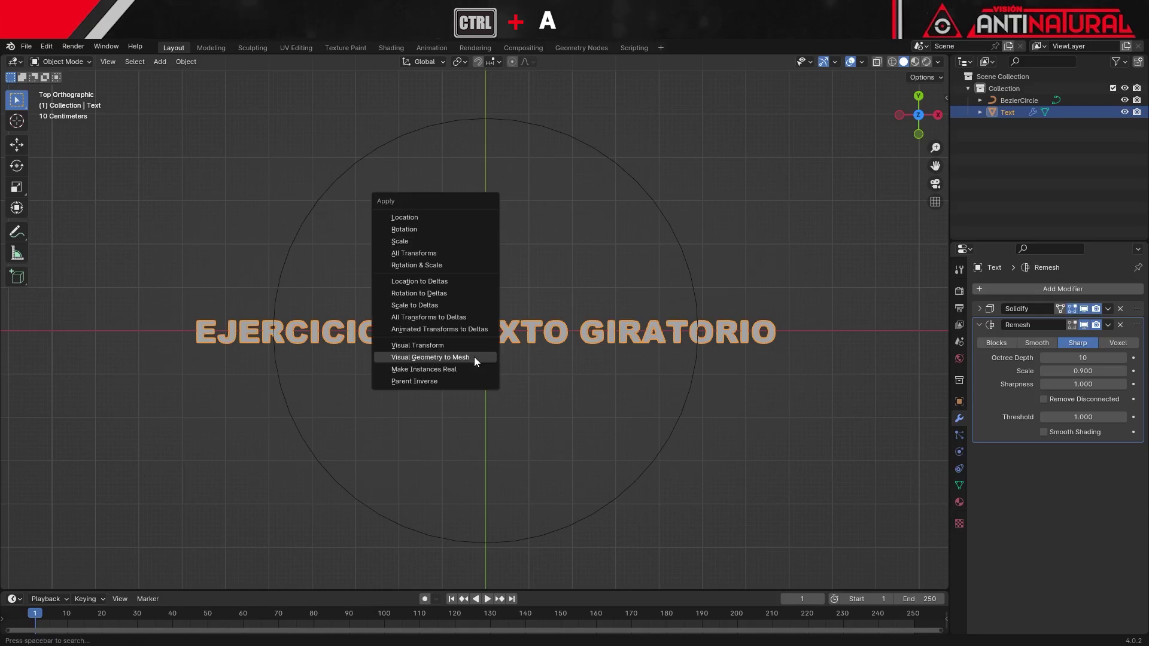
- Bake the text's modifiers and add a Curve modifier targeting BezierCircle
left_click(474, 357)
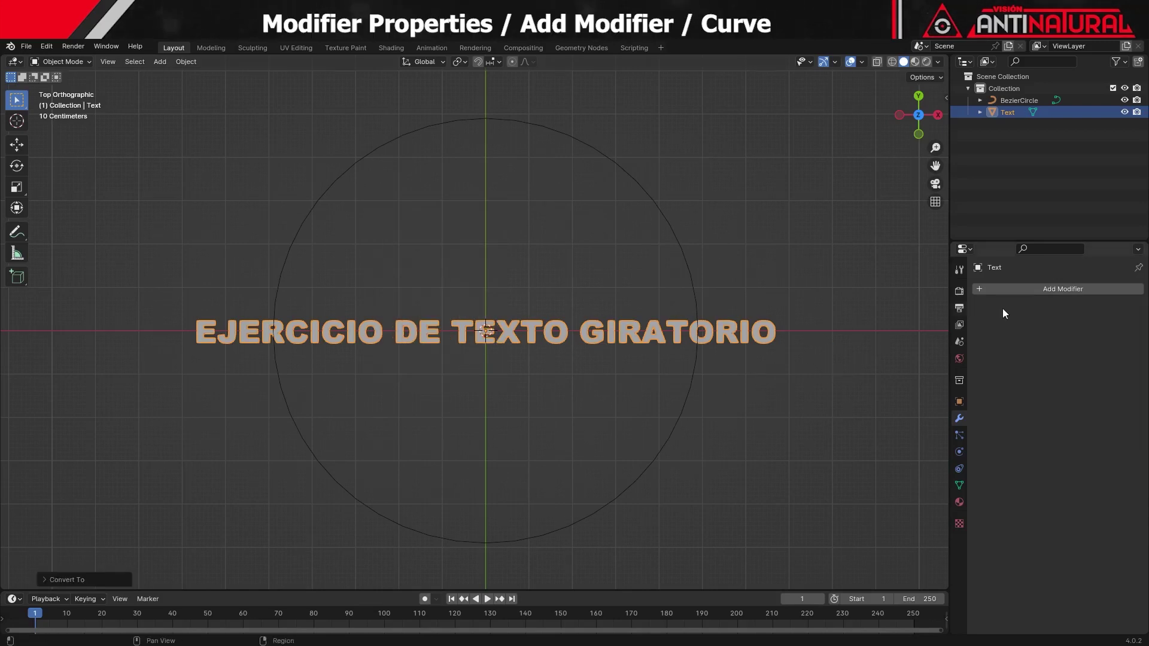
left_click(1048, 290)
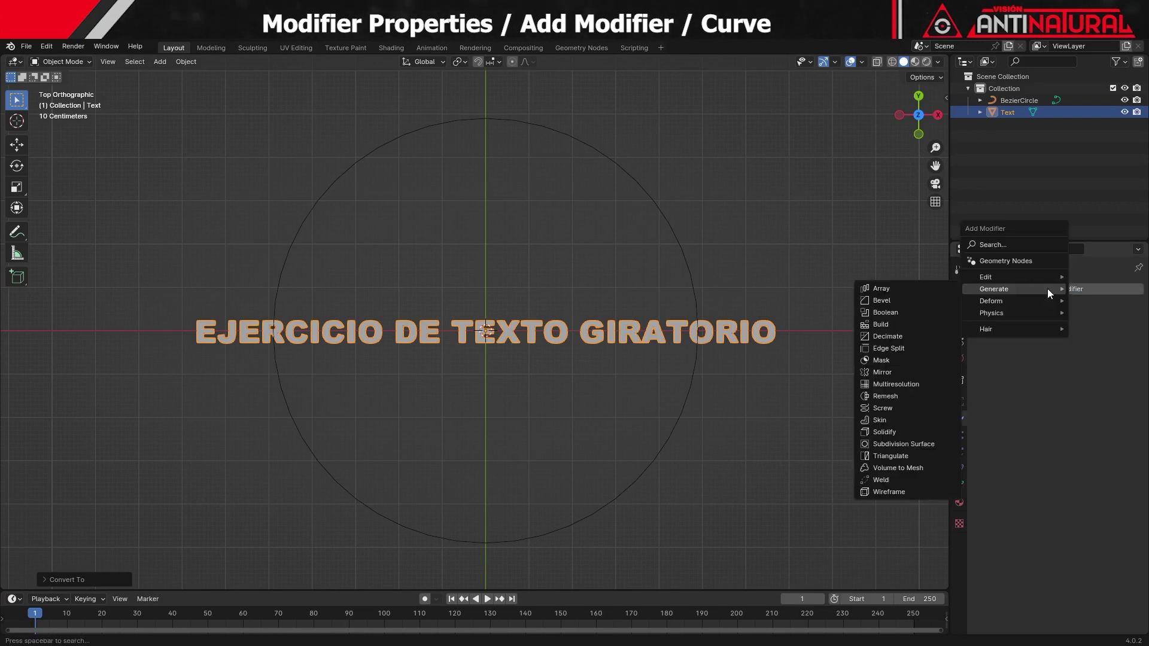
mouse_move(993, 301)
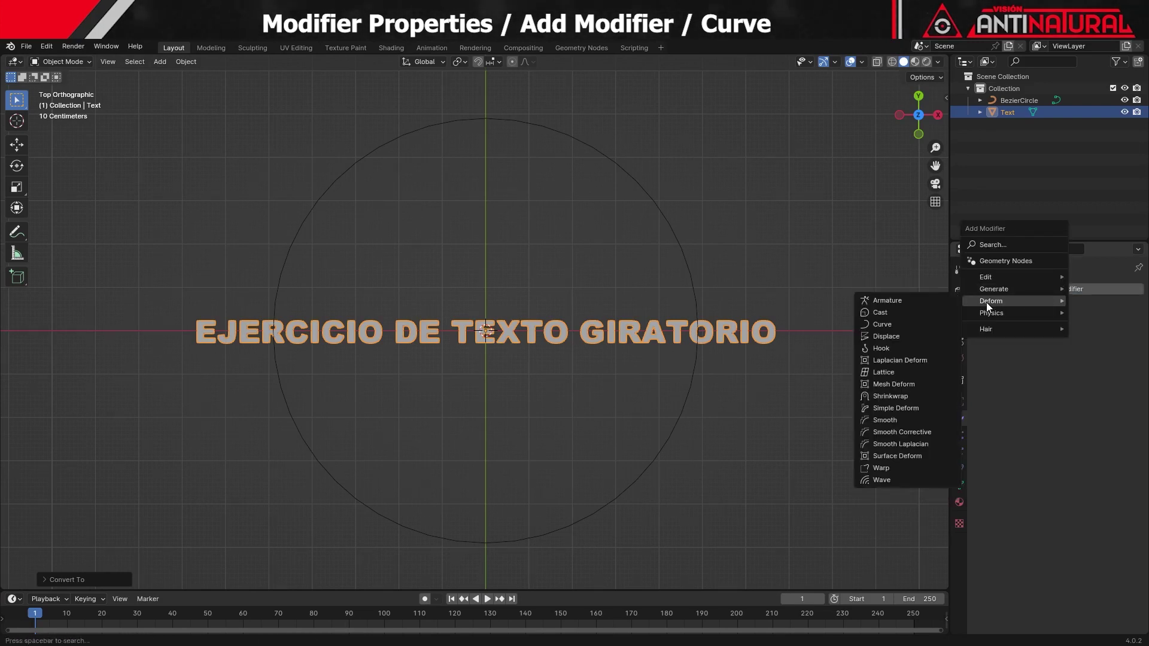
left_click(897, 324)
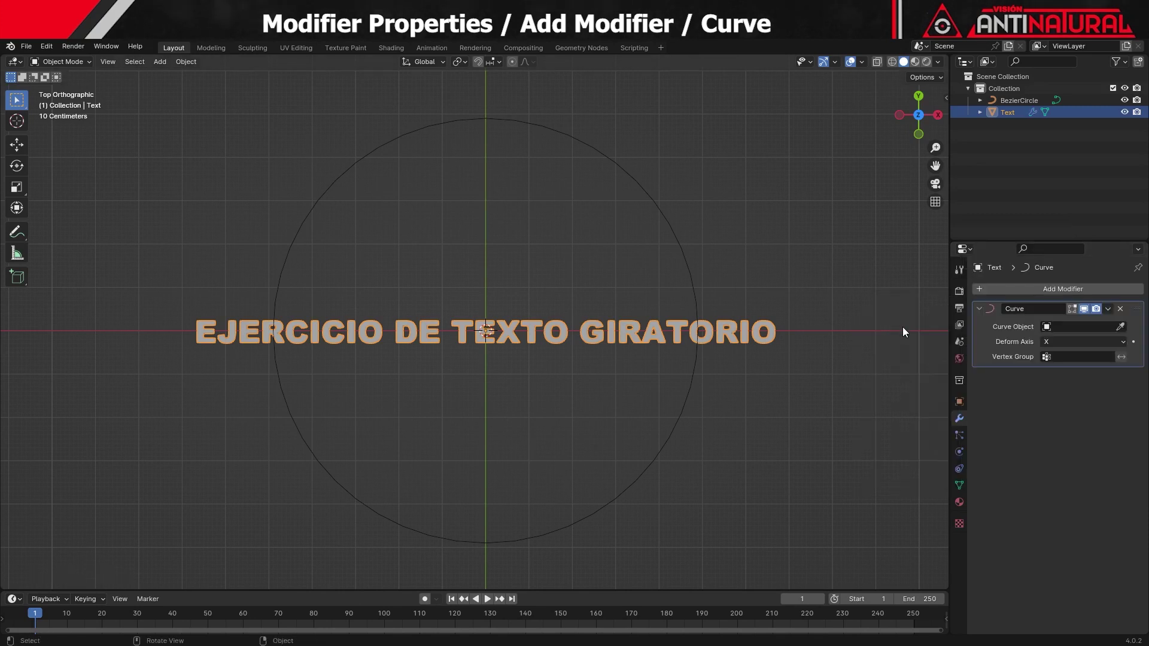
left_click(1121, 327)
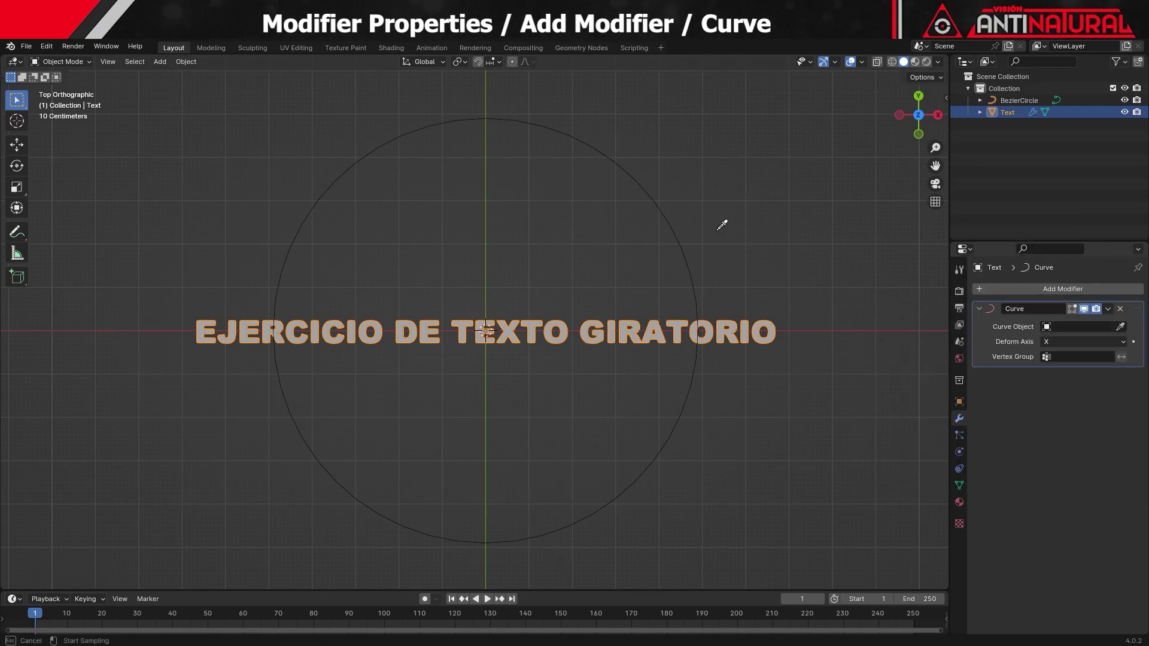
left_click(671, 232)
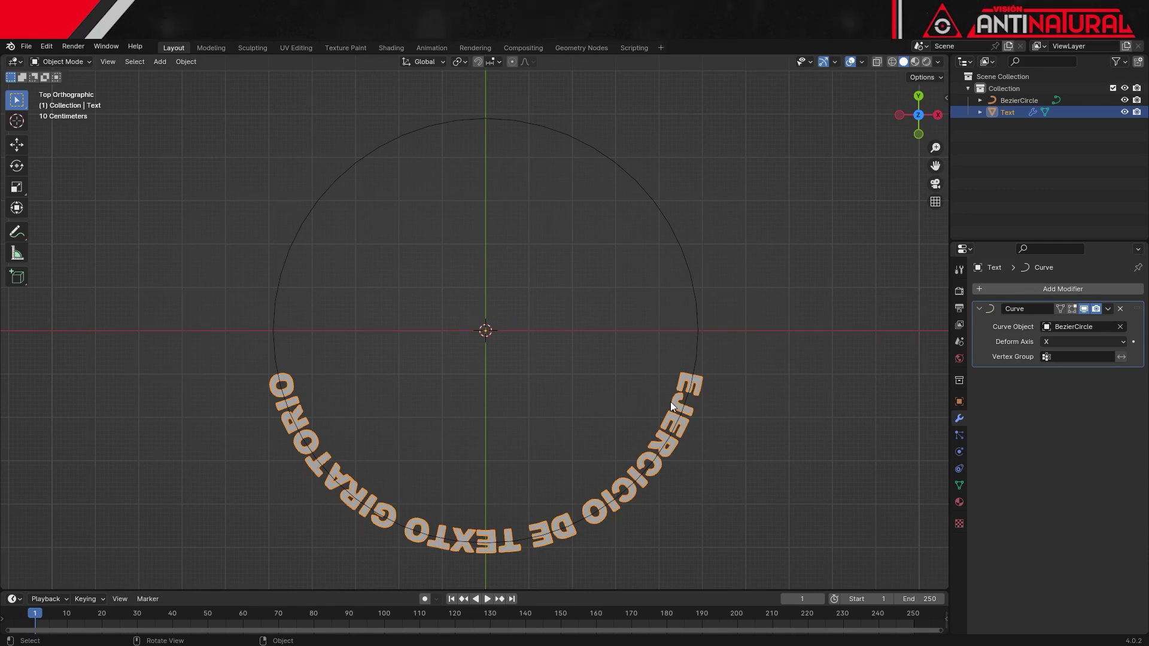
- With the Curve modifier hidden, rotate the text X 90° and Z 180°, then re-enable it
mouse_move(662, 437)
middle_mouse_down()
mouse_move(642, 348)
mouse_move(626, 425)
middle_mouse_up()
middle_click_drag(685, 477, 623, 367)
scroll(623, 374, "up", 2)
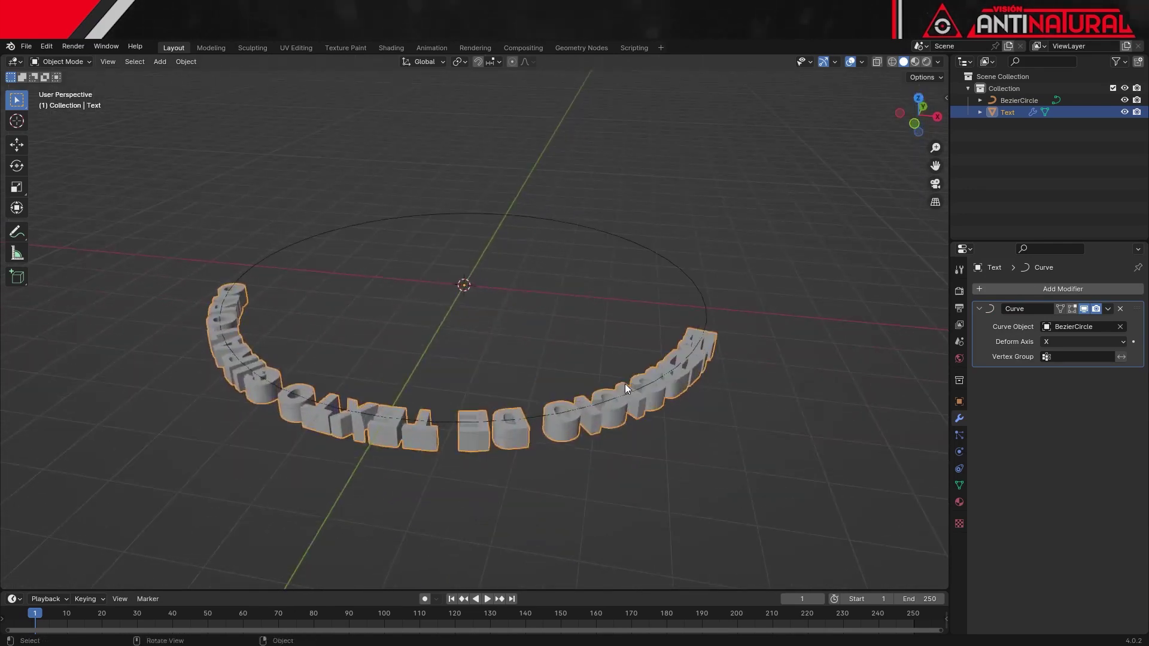
left_click(1084, 309)
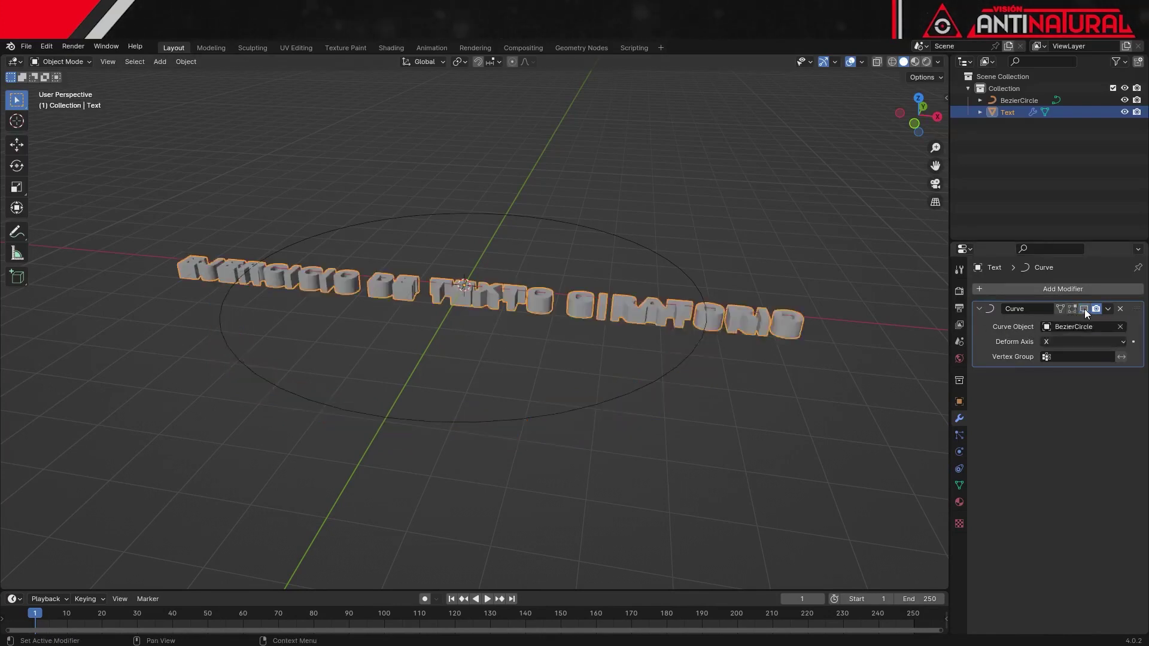
middle_click_drag(565, 372, 573, 364)
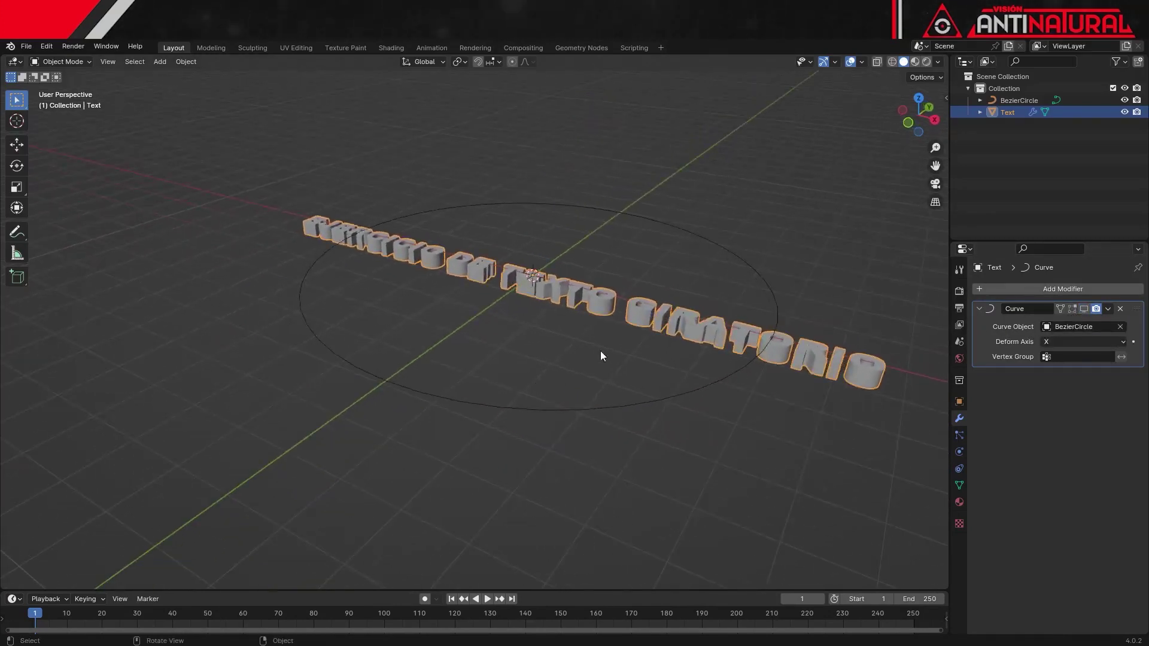
key("r")
type("x")
type("90")
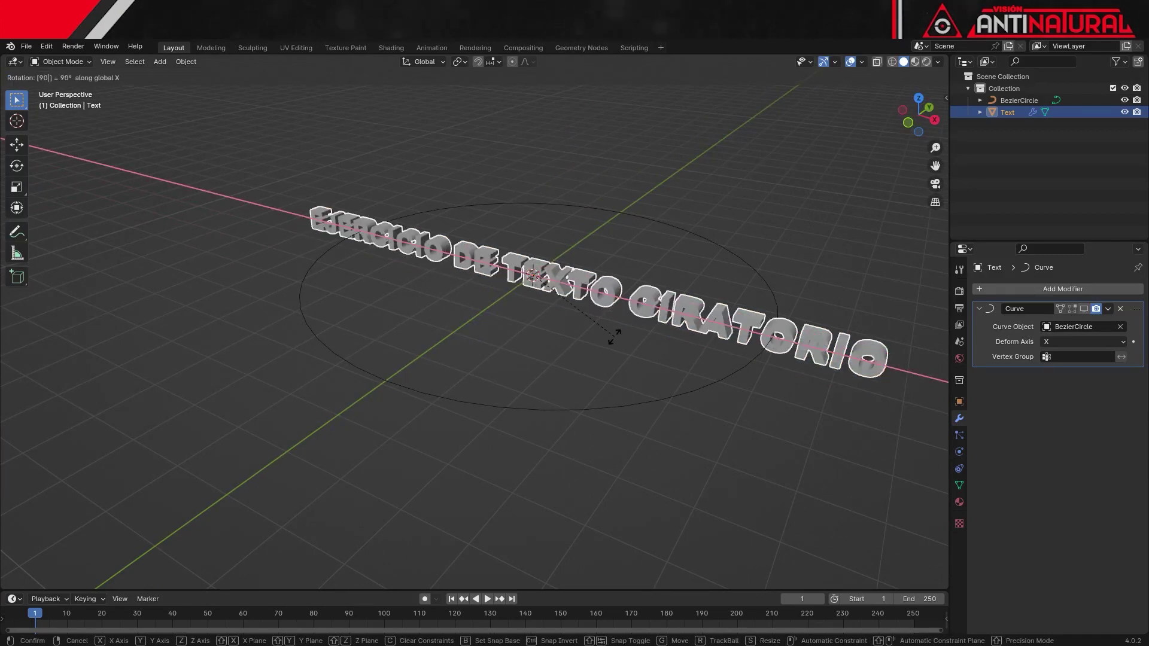
key("Return")
type("rz180")
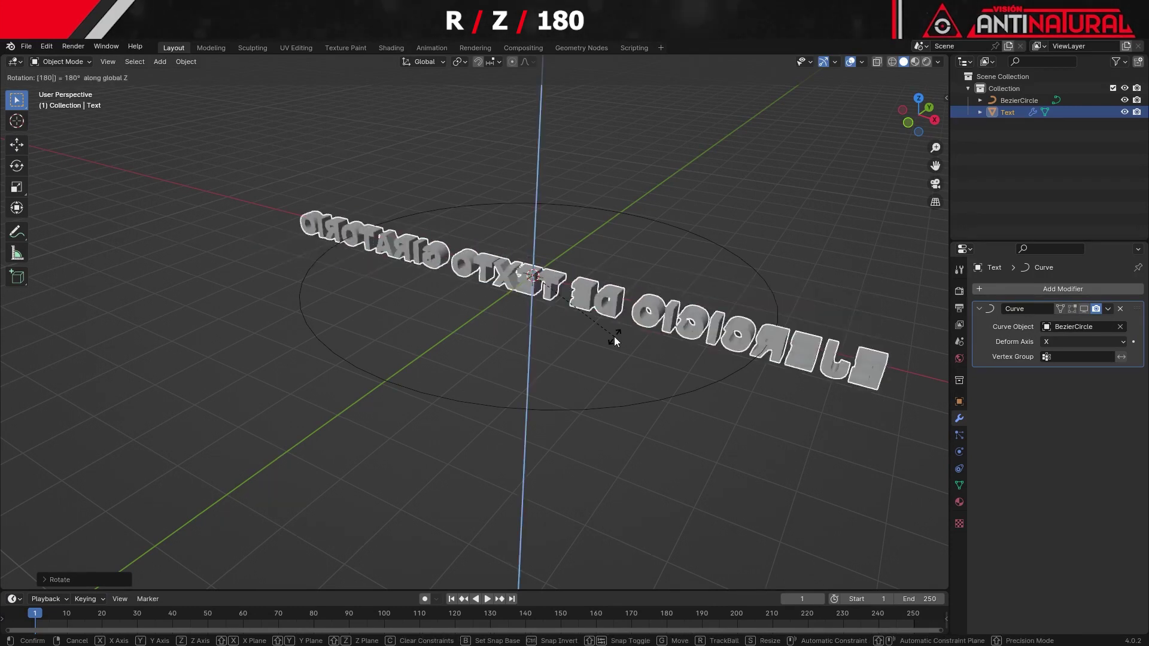
key("Return")
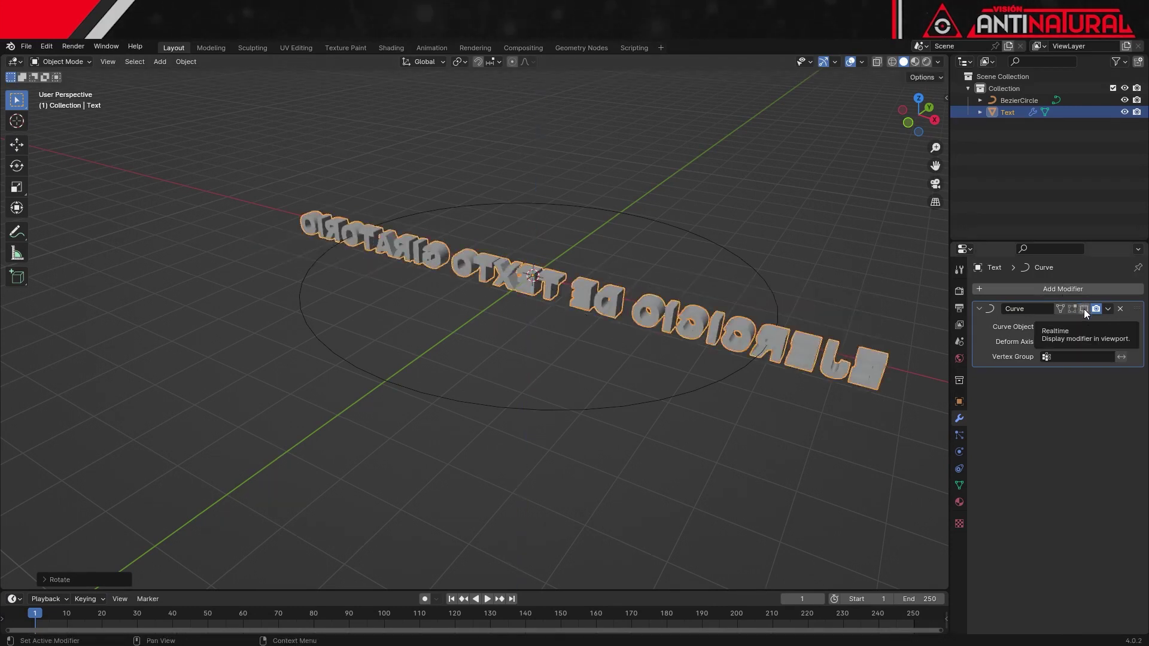
left_click(1084, 309)
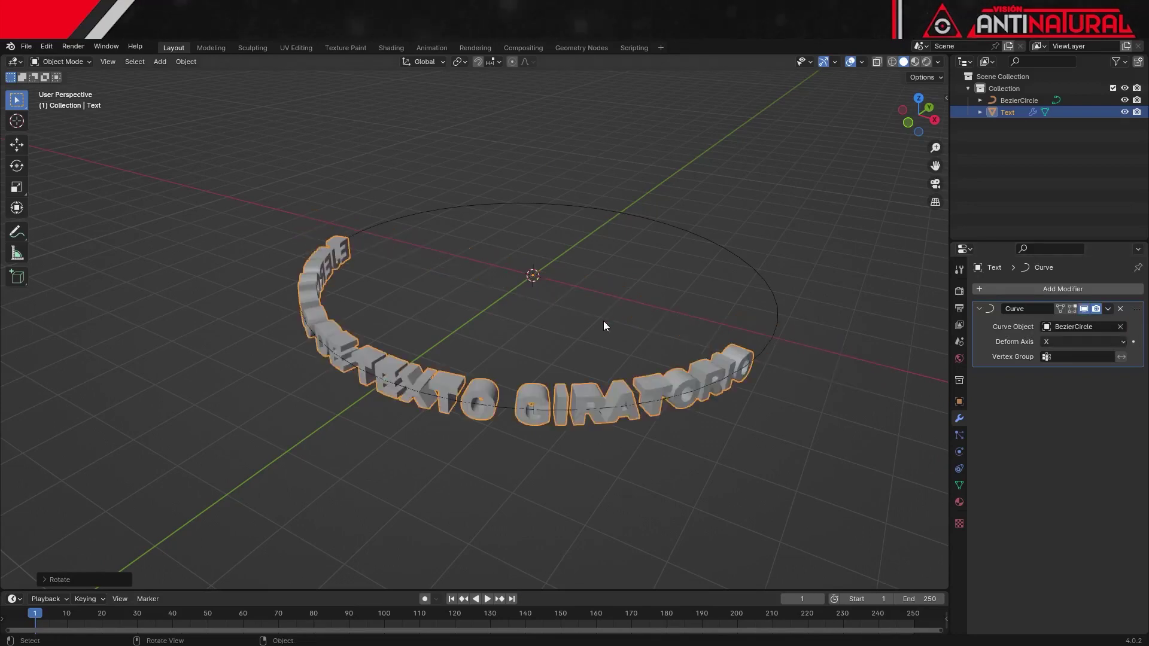
- In top view, shrink the BezierCircle so the text closes into a ring
mouse_move(541, 452)
middle_mouse_down()
mouse_move(562, 425)
mouse_move(559, 453)
middle_mouse_up()
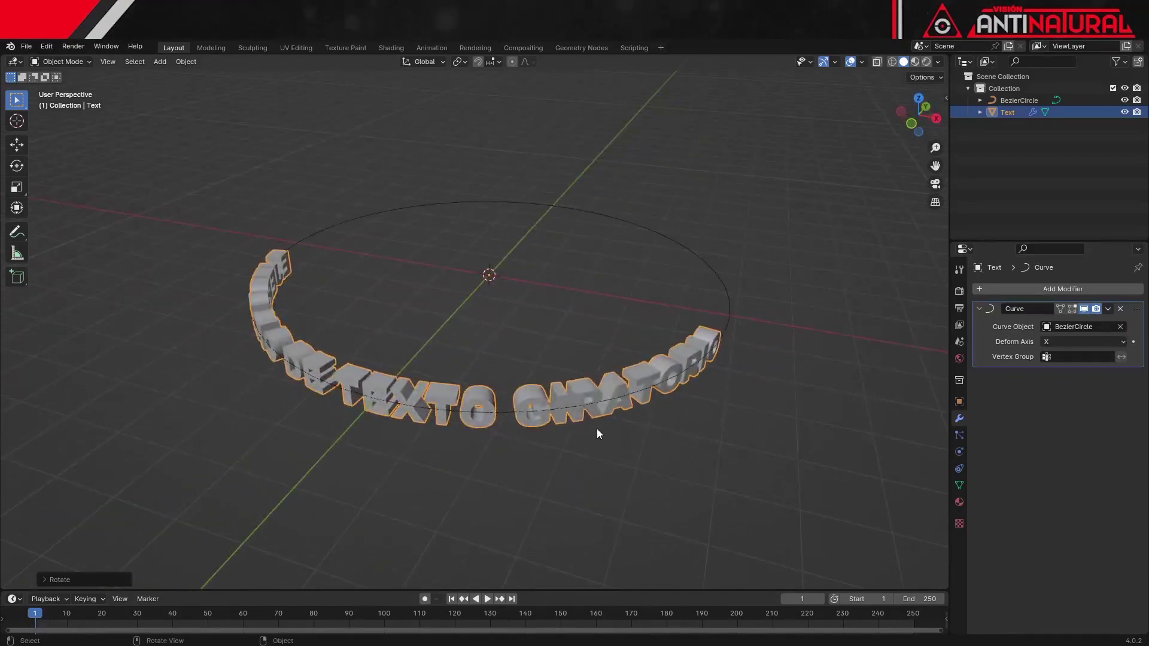
key("KP_7")
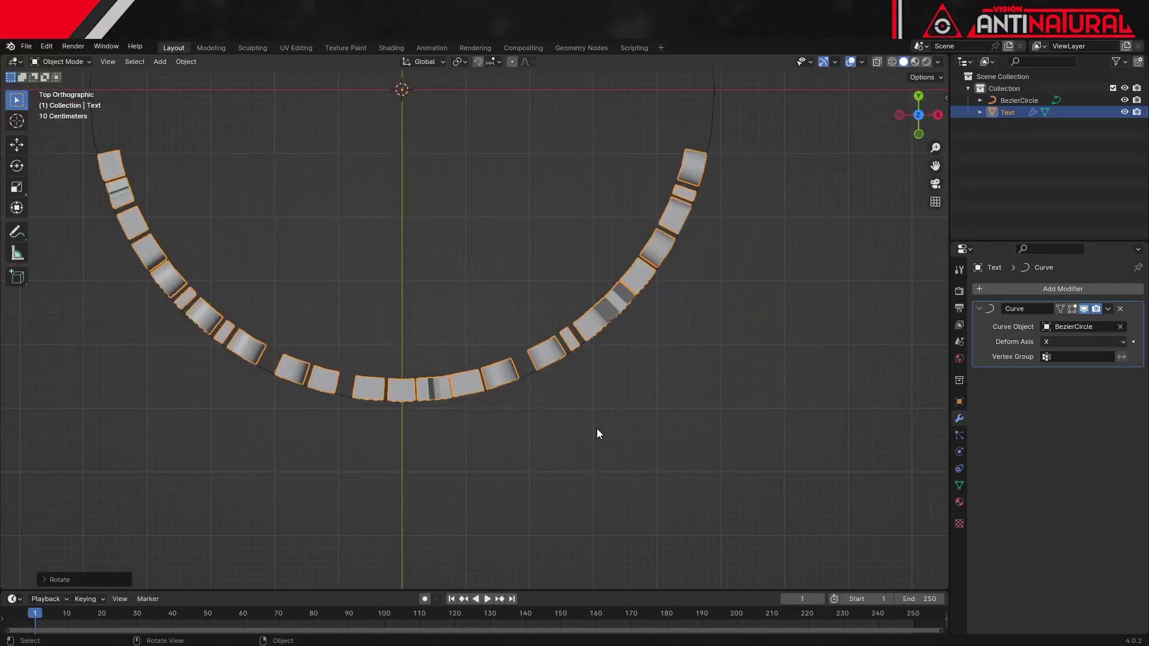
scroll(593, 359, "down", 4)
middle_click_drag(591, 346, 608, 445, "shift")
left_click(612, 307)
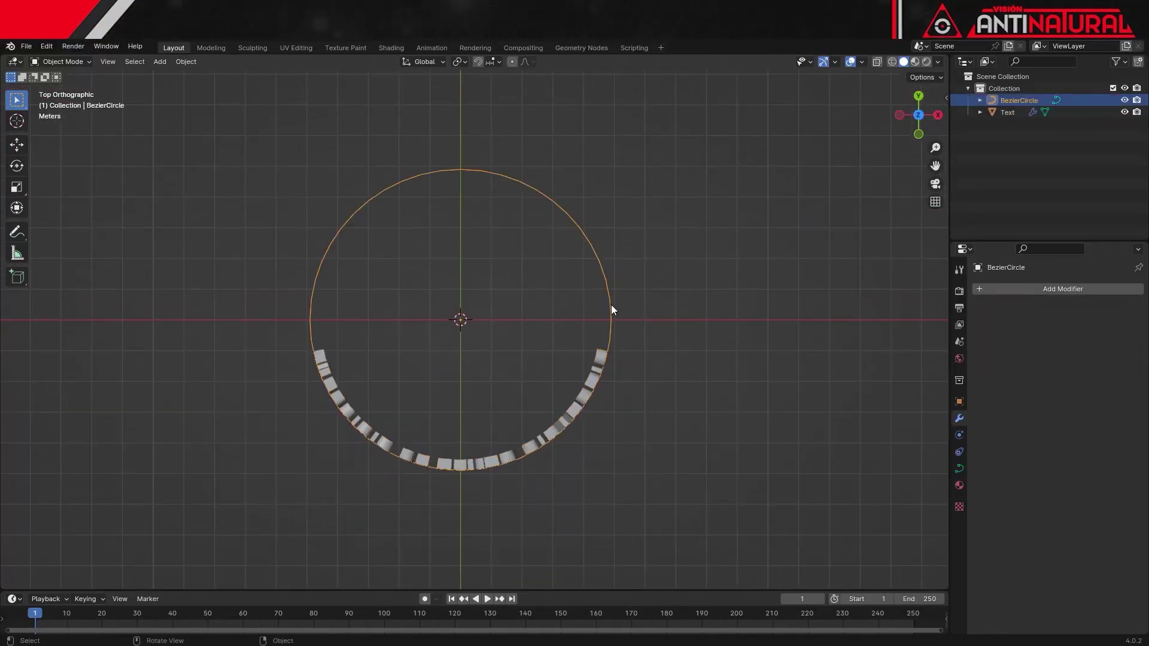
key("s")
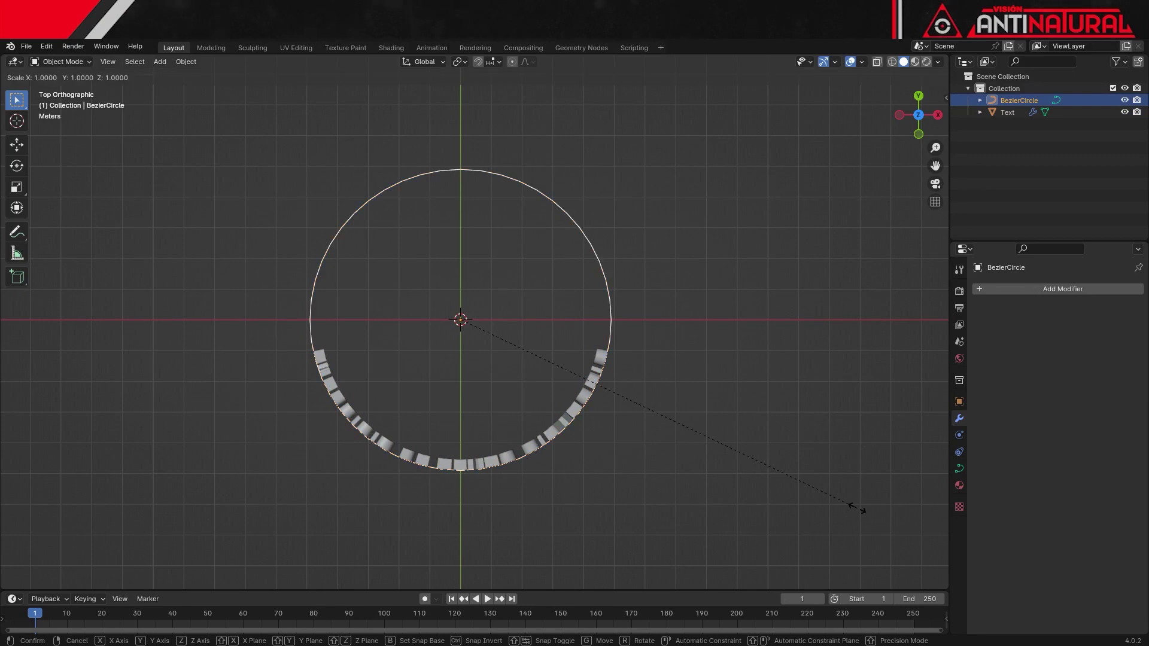
left_click(655, 342)
- Frame the ring in a perspective view and select the text ring
scroll(579, 449, "up", 2)
mouse_move(579, 449)
middle_mouse_down()
mouse_move(567, 450)
mouse_move(561, 374)
middle_mouse_up()
middle_click_drag(565, 530, 539, 317, "shift")
scroll(537, 437, "up", 3)
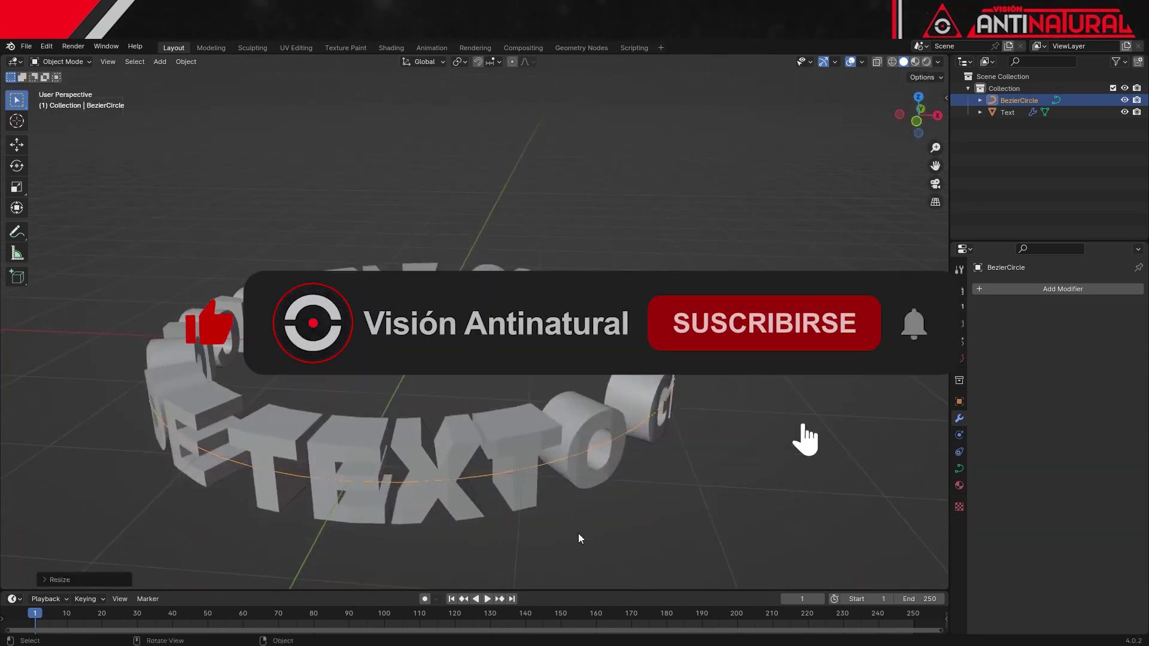
middle_click_drag(609, 532, 622, 411, "shift")
scroll(623, 411, "up", 2)
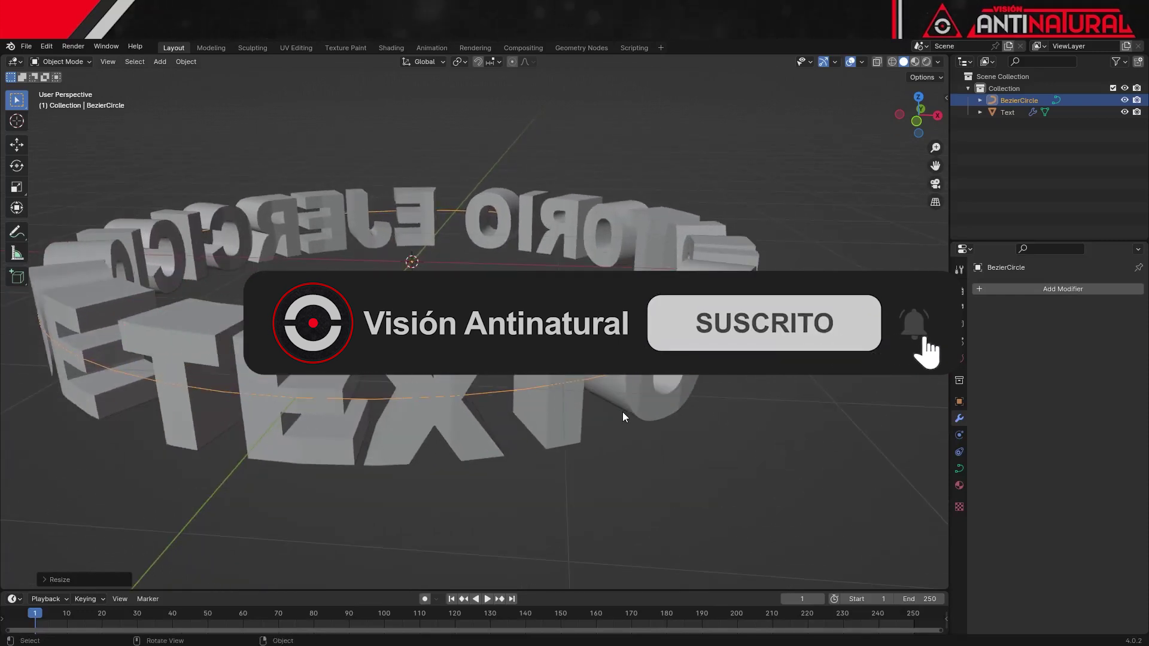
scroll(623, 428, "up", 2)
middle_click_drag(637, 469, 620, 464)
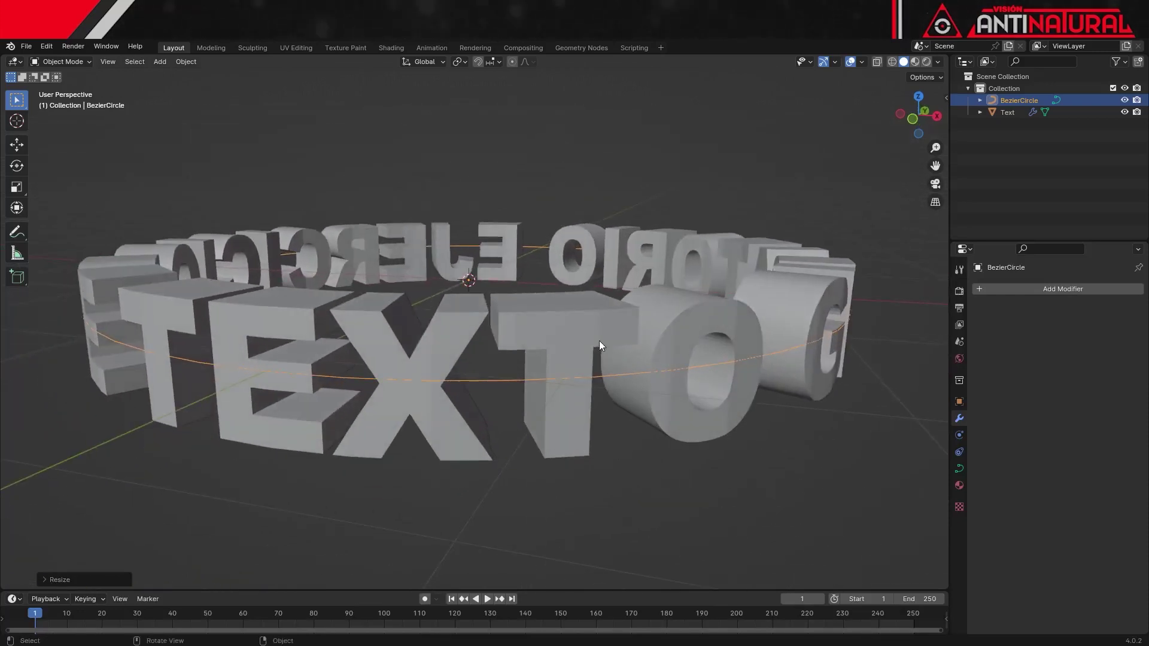
left_click(587, 332)
- Set the BezierCircle's Resolution Preview to 64
scroll(598, 359, "up", 2)
scroll(594, 394, "up", 3)
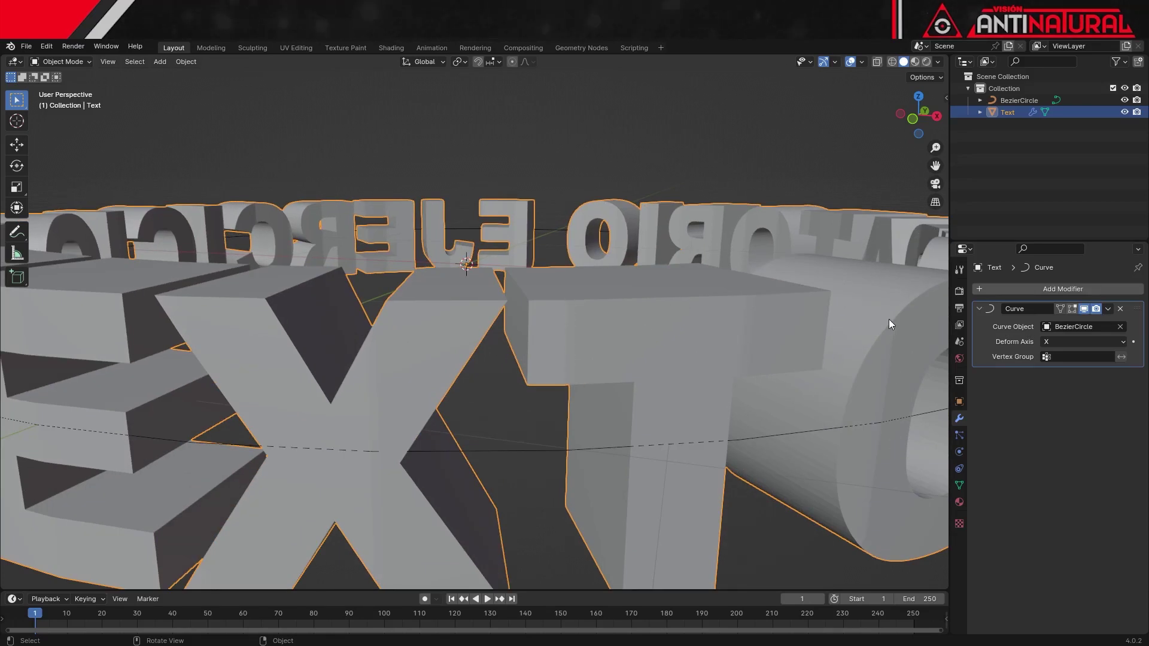
left_click(779, 444)
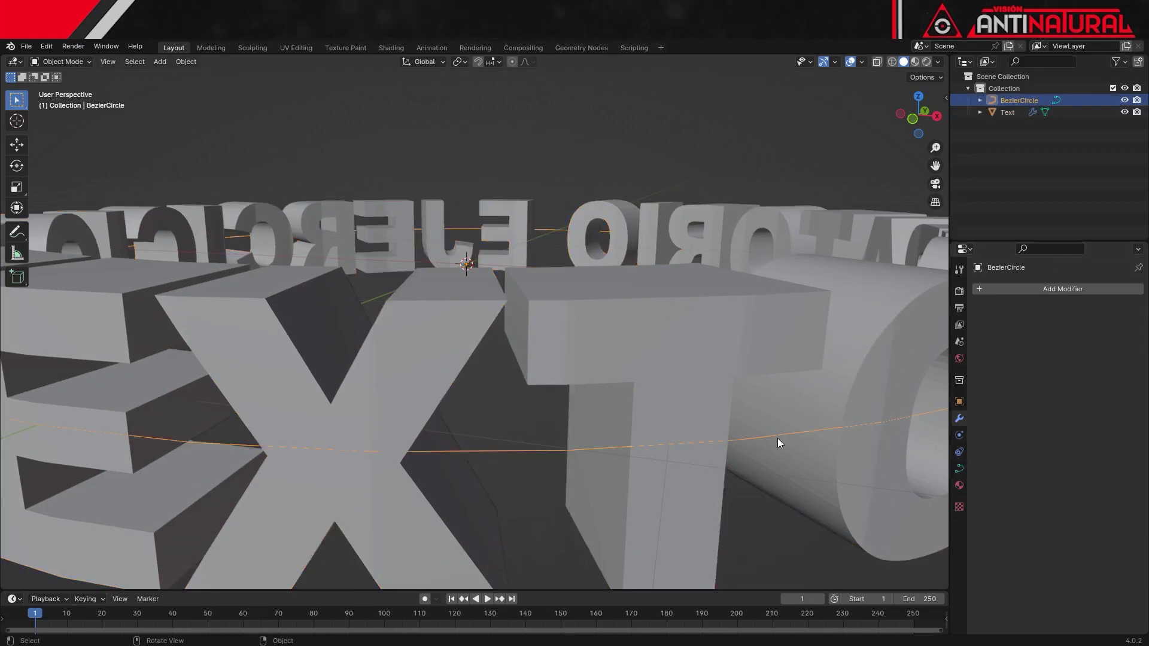
left_click(960, 470)
double_click(1082, 430)
type("64")
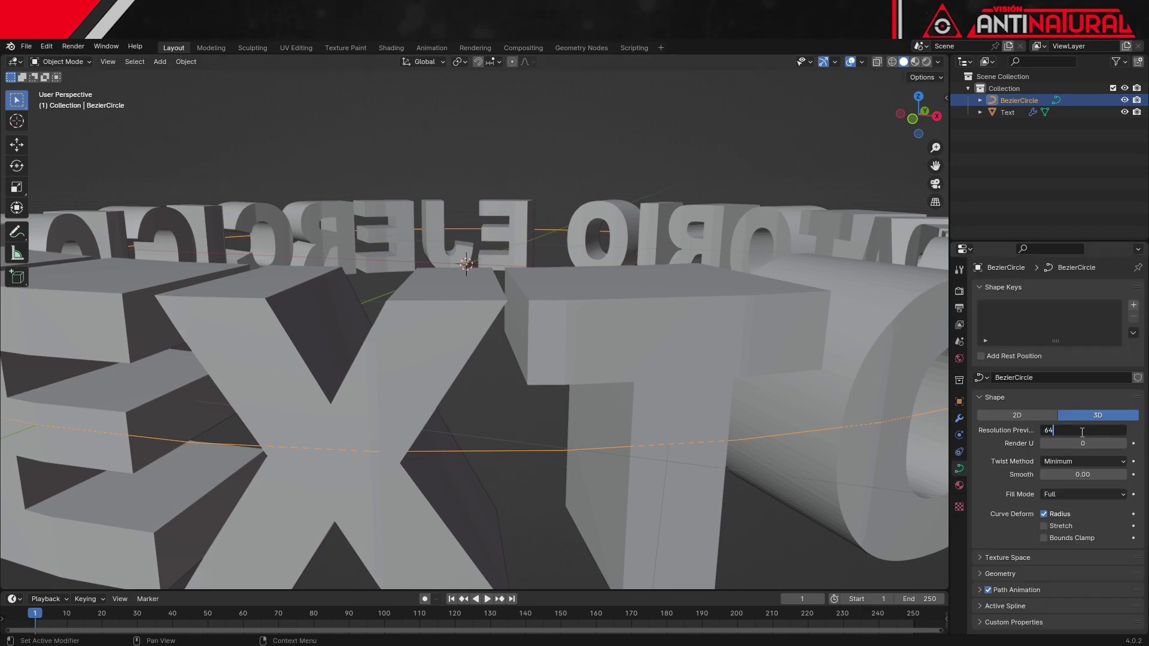
key("Return")
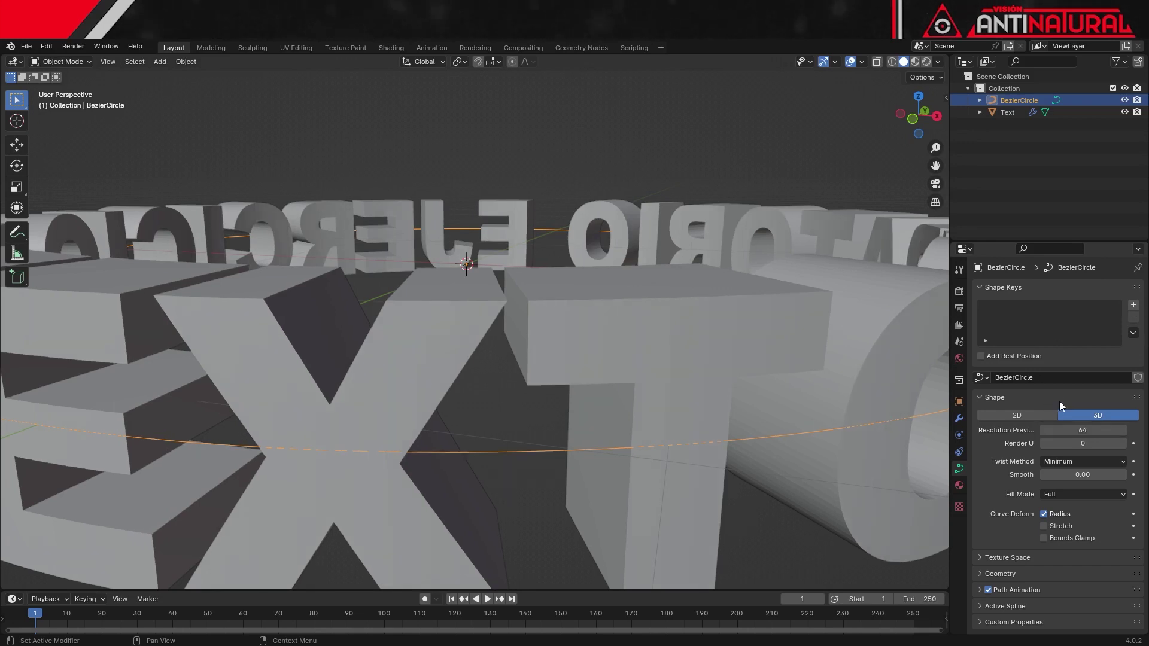
- Shade the text ring smooth and switch to front orthographic view
scroll(599, 366, "down", 2)
scroll(598, 365, "down", 1)
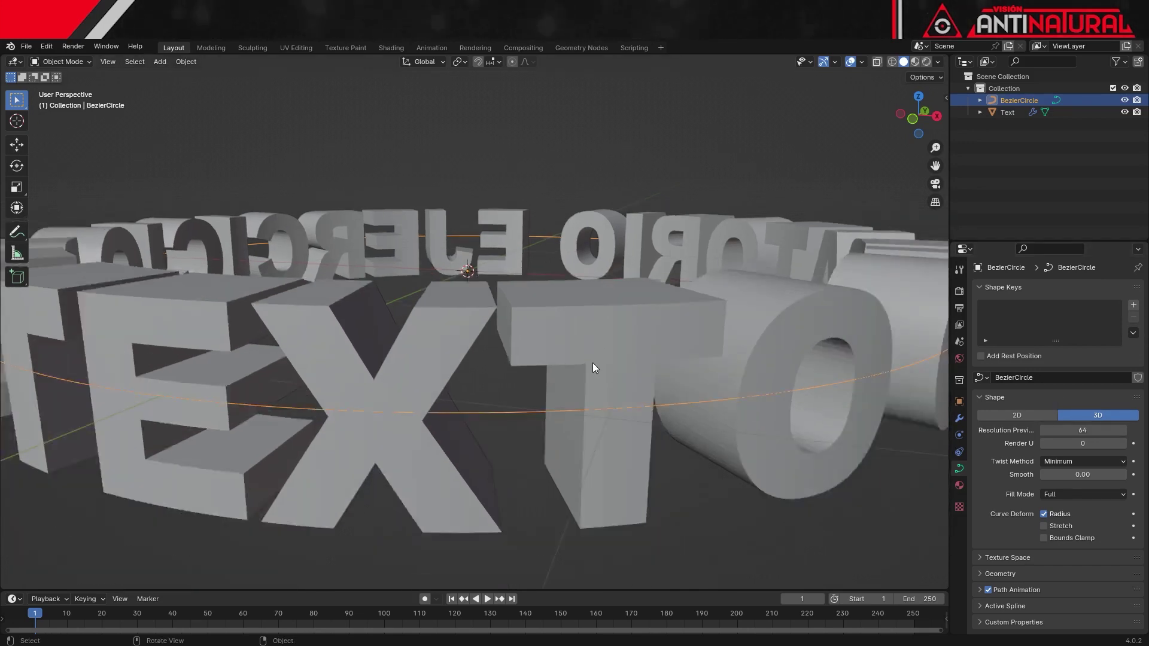
scroll(593, 362, "down", 2)
scroll(651, 349, "up", 2)
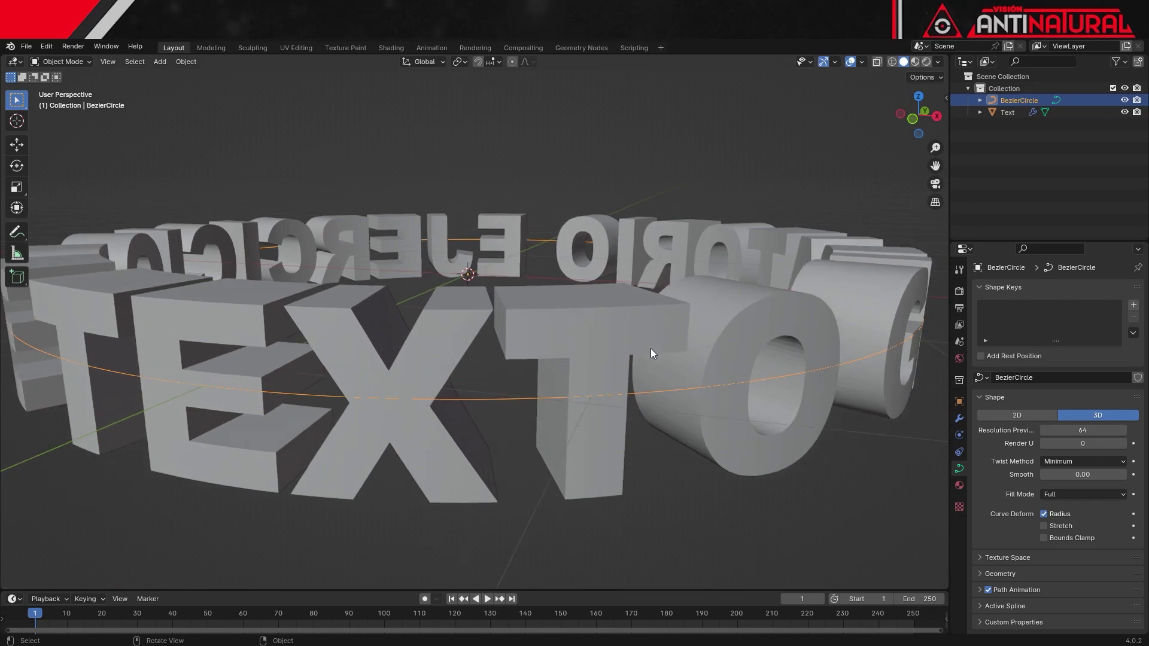
left_click(642, 336)
right_click(641, 336)
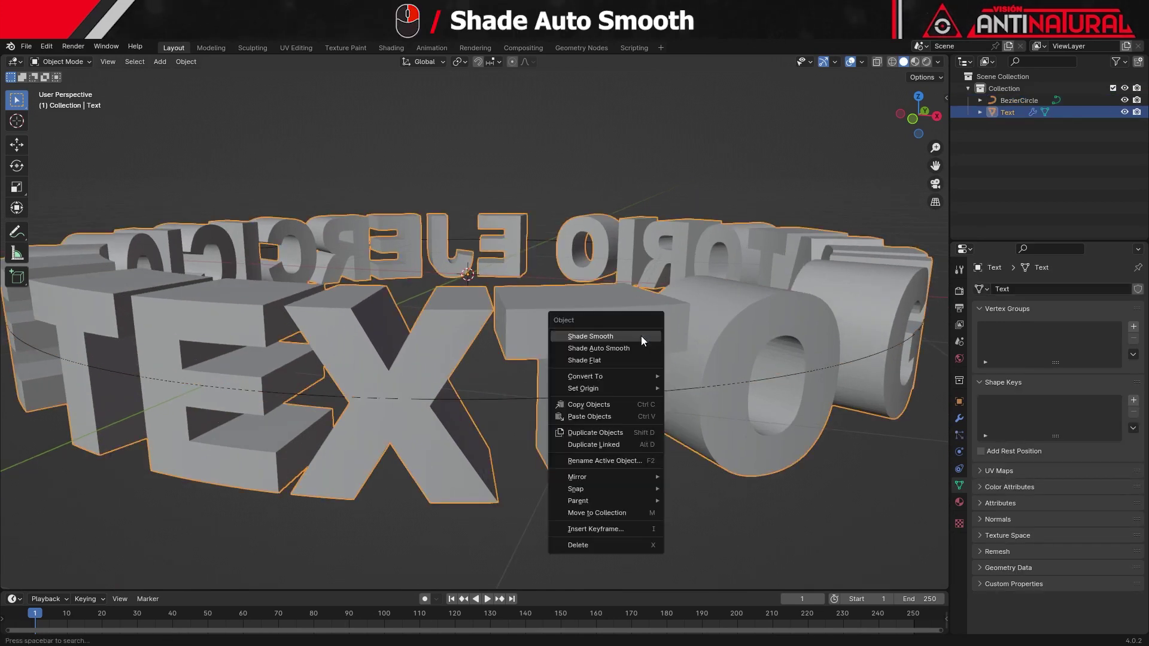
left_click(639, 350)
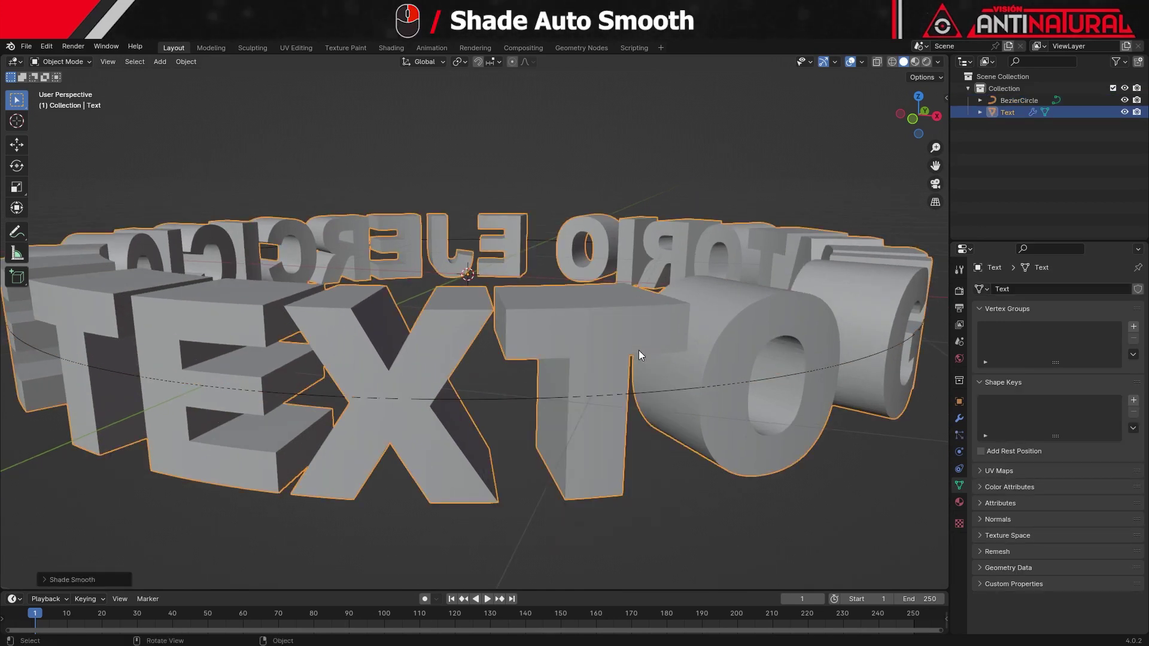
scroll(638, 351, "down", 2)
scroll(640, 403, "down", 4)
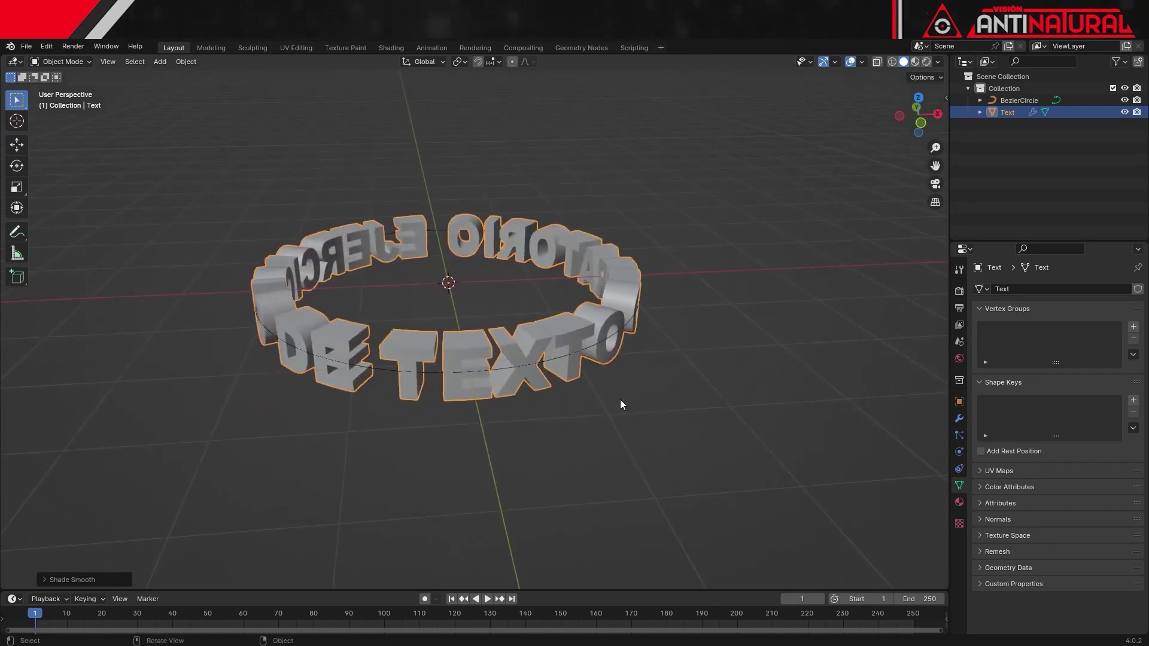
scroll(637, 413, "down", 1)
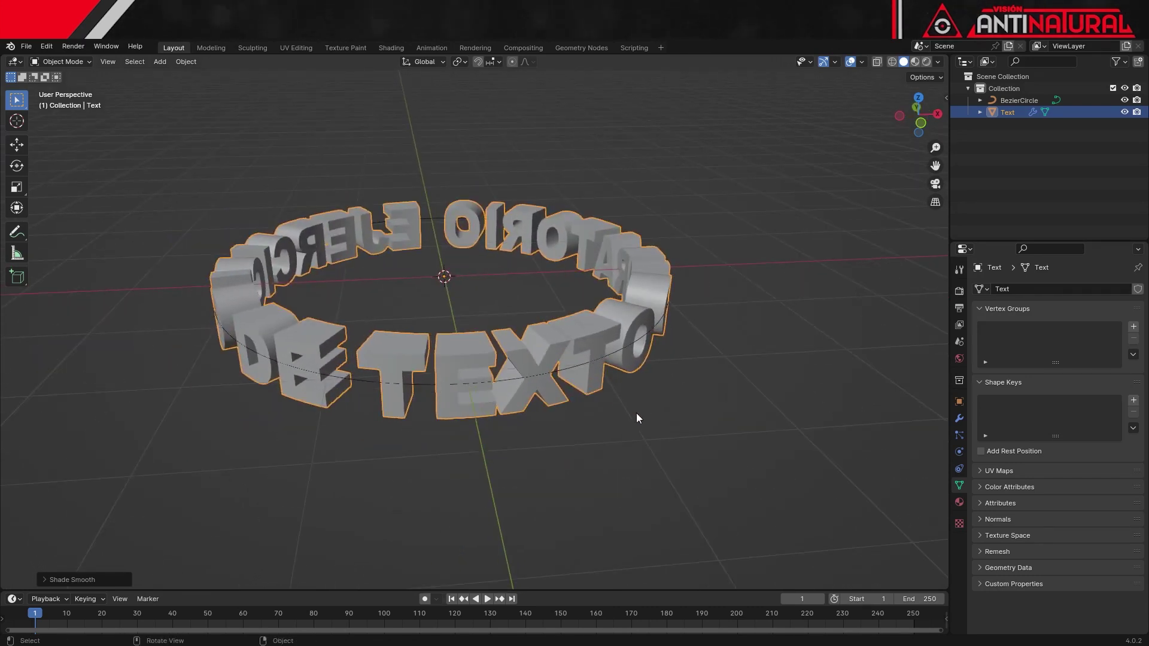
key("KP_1")
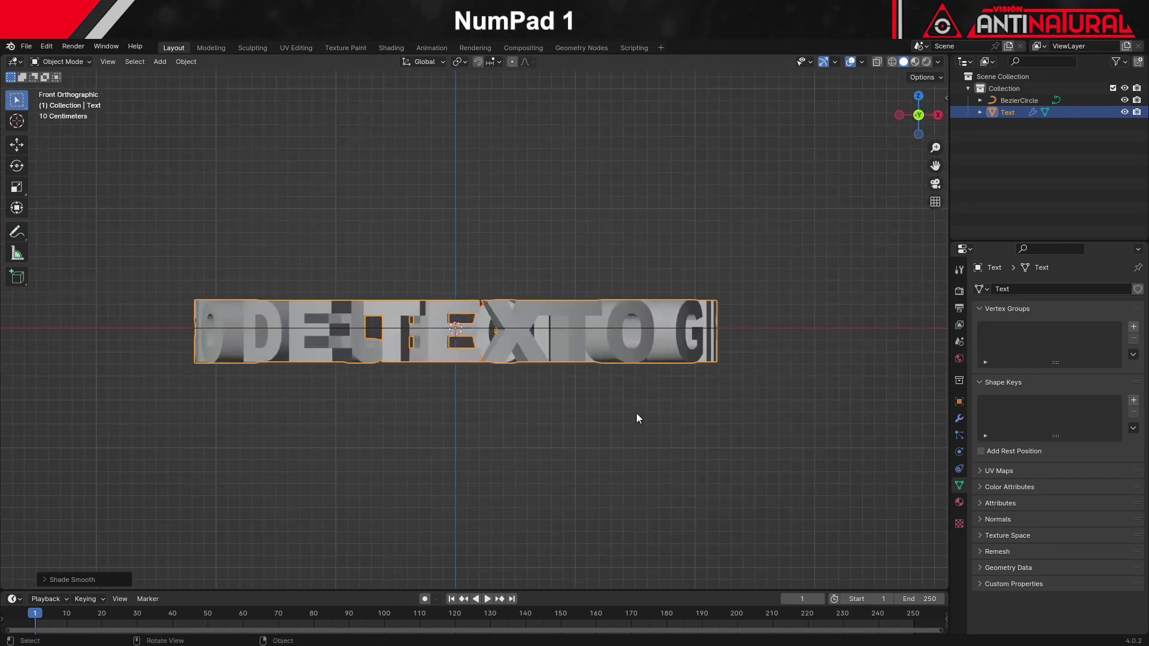
- Add a Suzanne monkey with subdivision level 2 and smooth shading
key("shift+a")
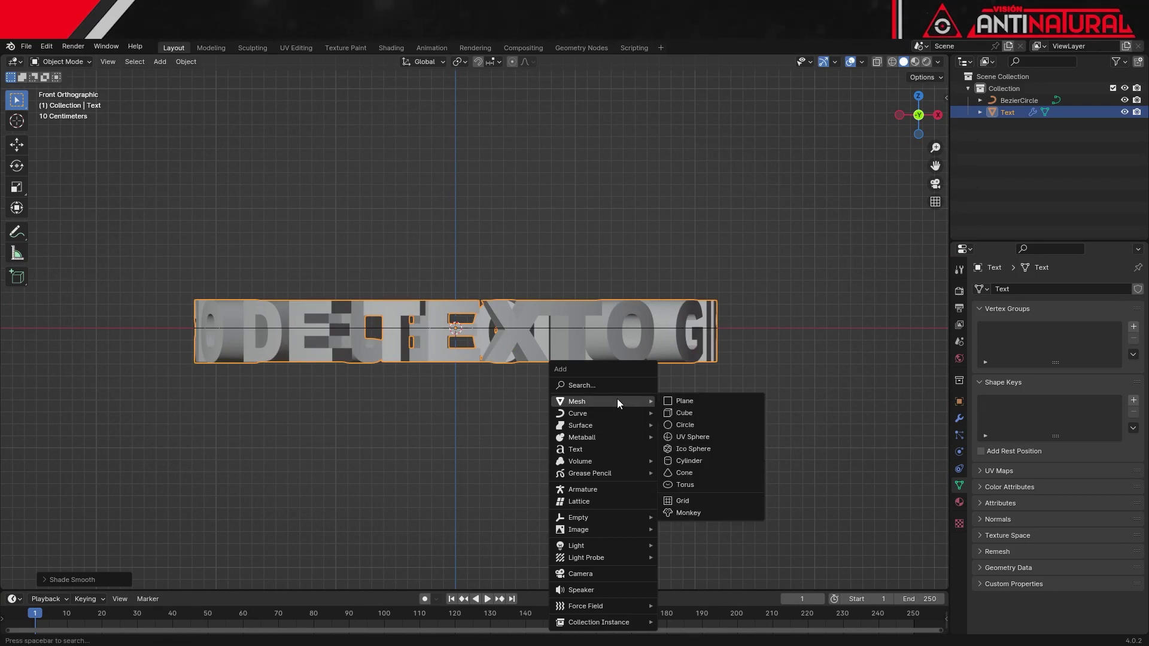
left_click(698, 513)
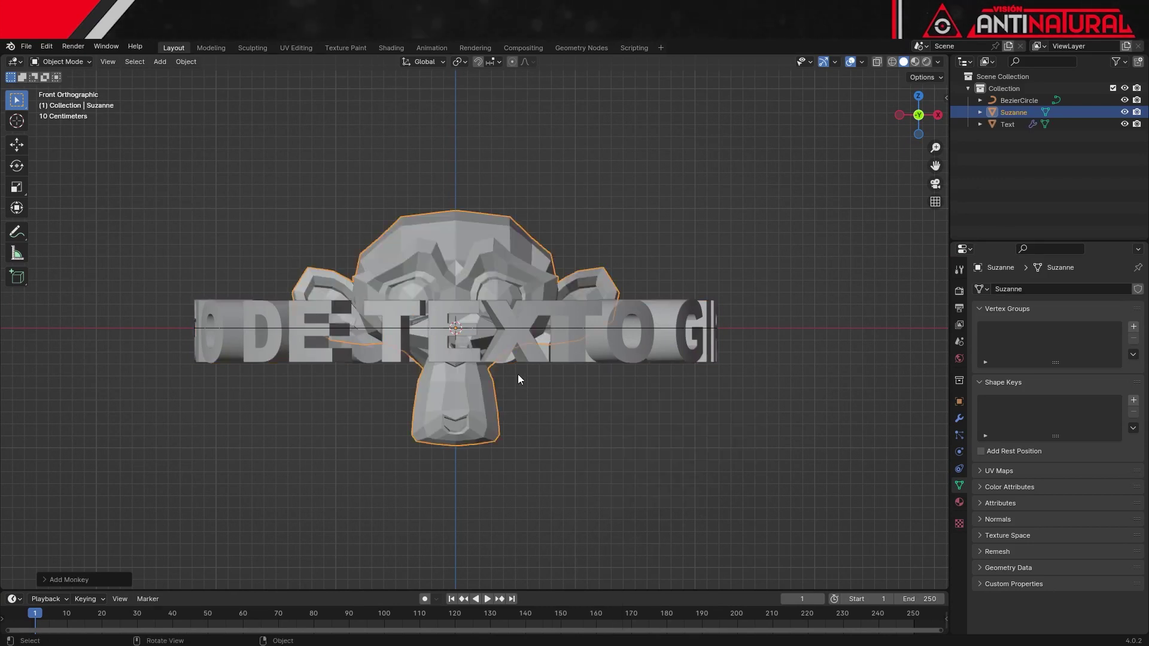
key("ctrl+2")
right_click(462, 244)
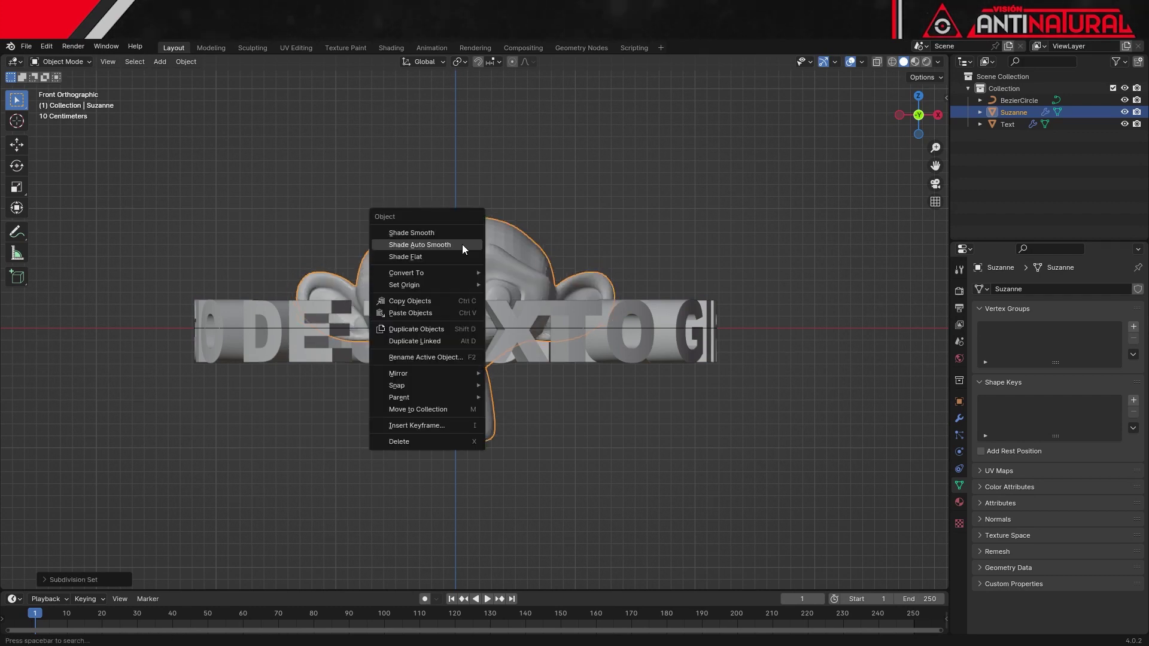
left_click(440, 236)
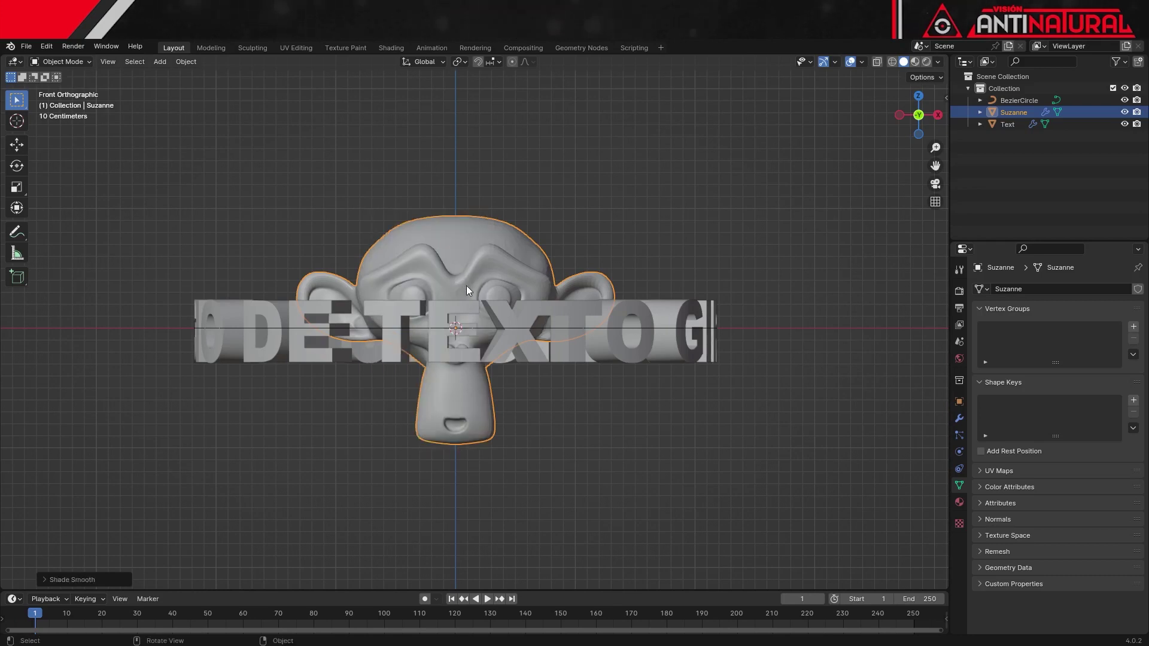
- Enlarge the monkey and raise it along Z inside the ring
key("s")
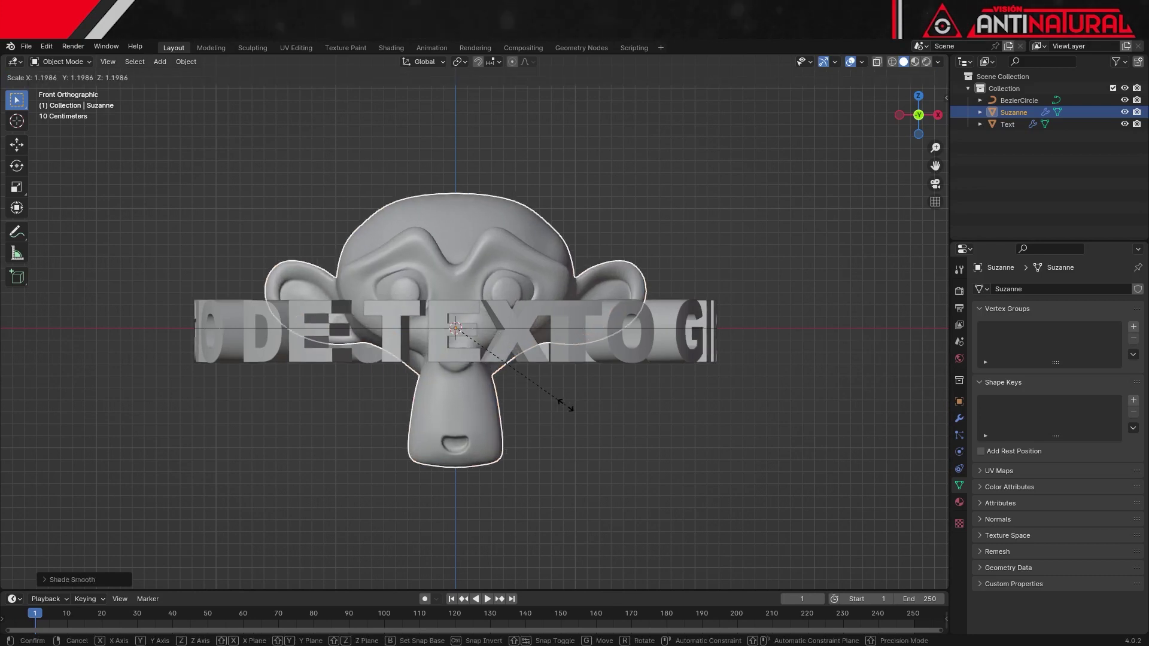
left_click(659, 435)
key("g")
key("z")
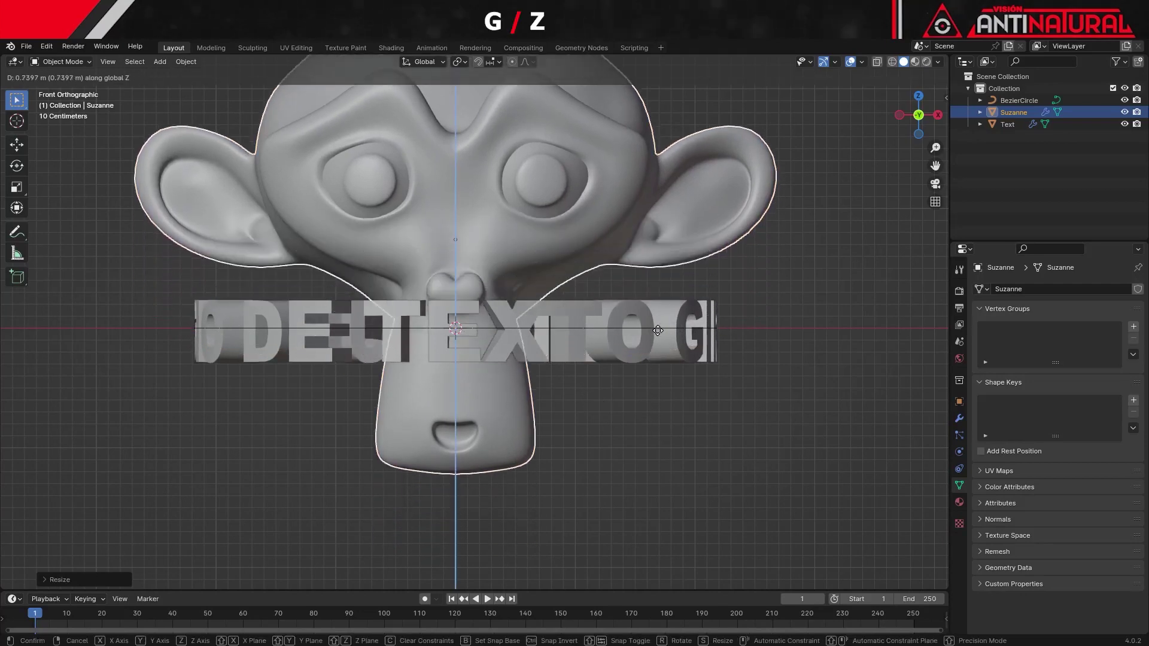
left_click(530, 384)
scroll(530, 385, "down", 3)
mouse_move(507, 429)
middle_mouse_down()
mouse_move(559, 450)
mouse_move(494, 466)
mouse_move(608, 394)
mouse_move(545, 318)
middle_mouse_up()
scroll(559, 450, "up", 1)
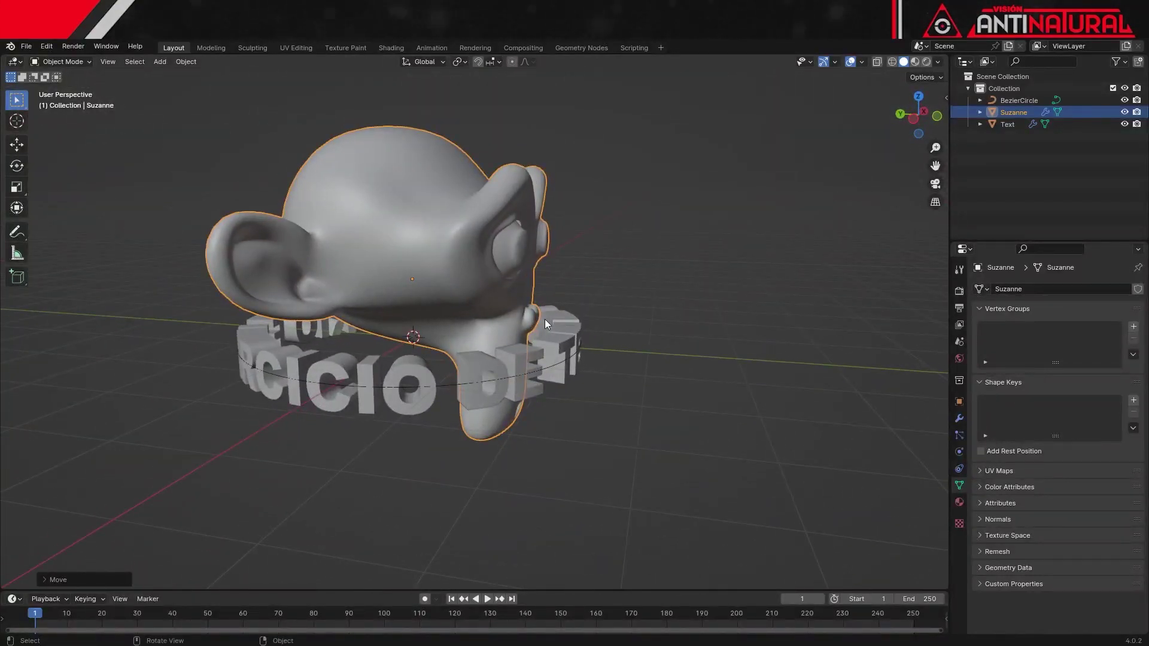
- Shift the monkey along Y, select the text ring, and enable Material Preview shading
key("g")
key("y")
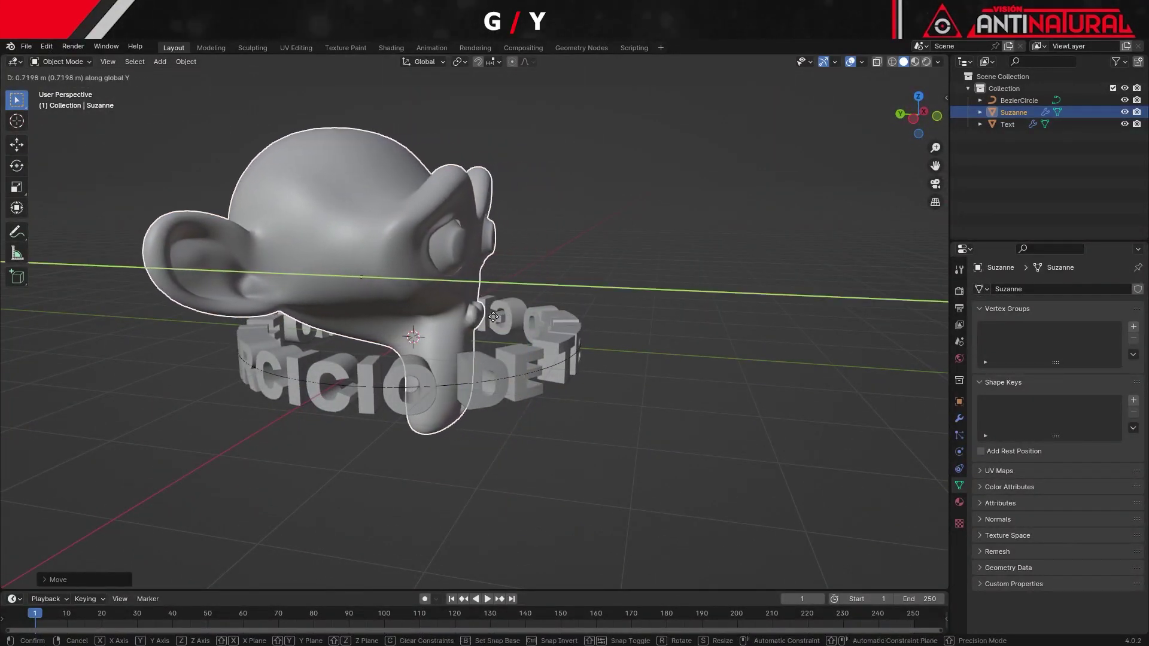
left_click(484, 321)
mouse_move(604, 432)
middle_mouse_down()
mouse_move(478, 498)
mouse_move(517, 455)
mouse_move(606, 508)
middle_mouse_up()
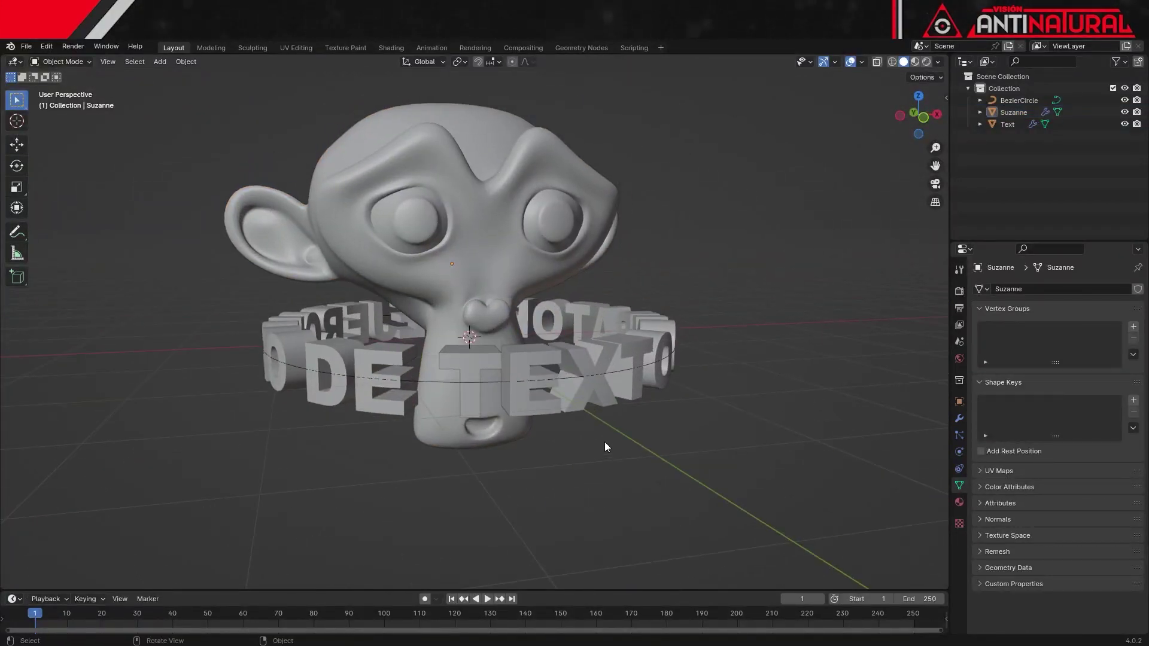
left_click(606, 358)
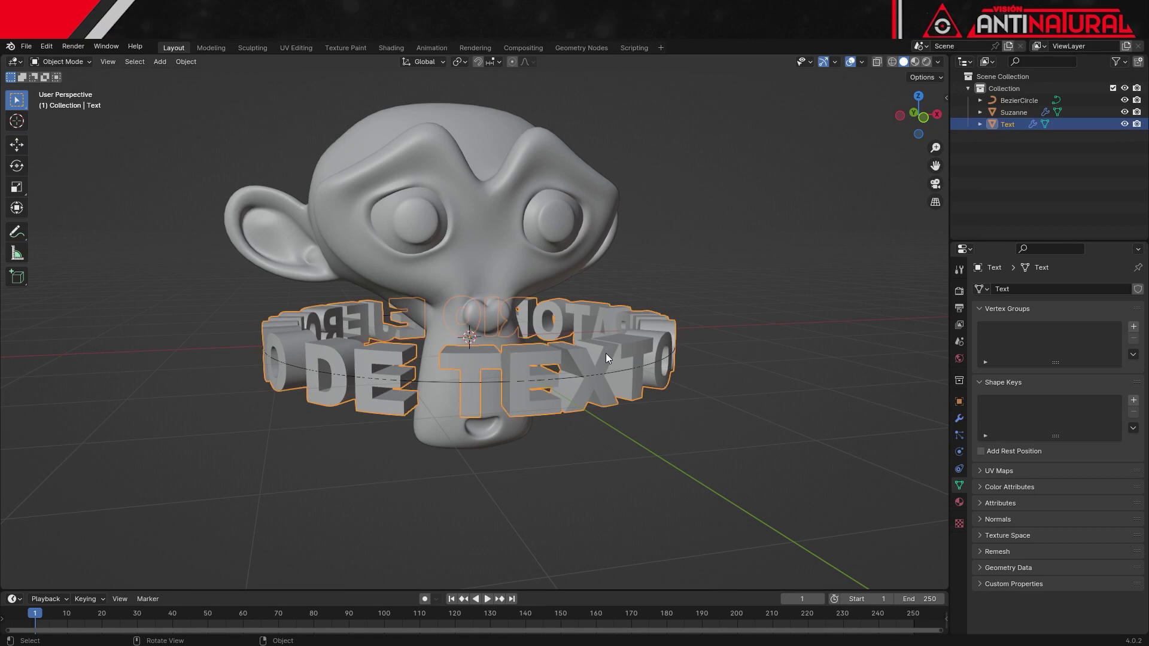
left_click(914, 63)
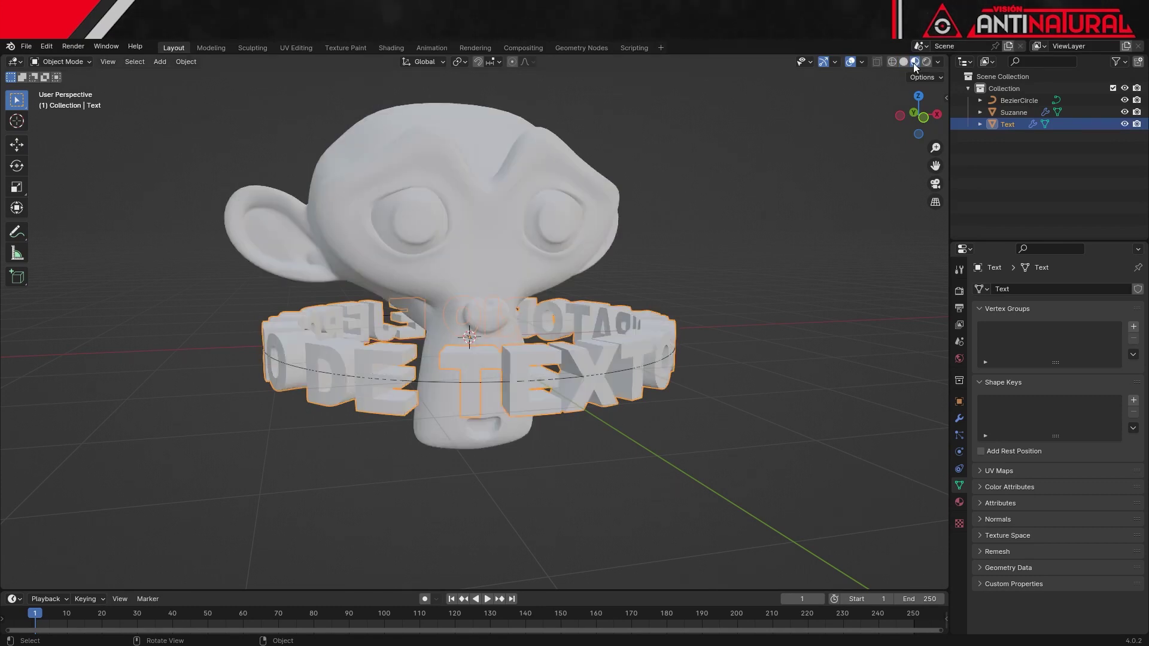
- Give the text ring a new material with a blue Base Color
left_click(958, 503)
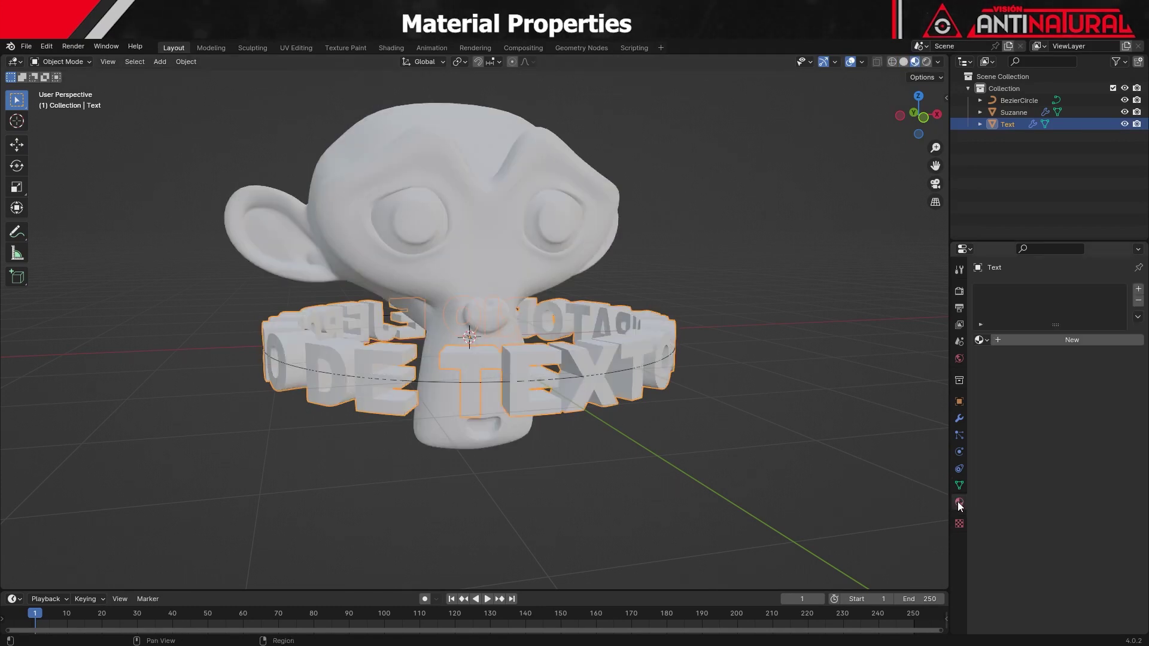
left_click(1062, 340)
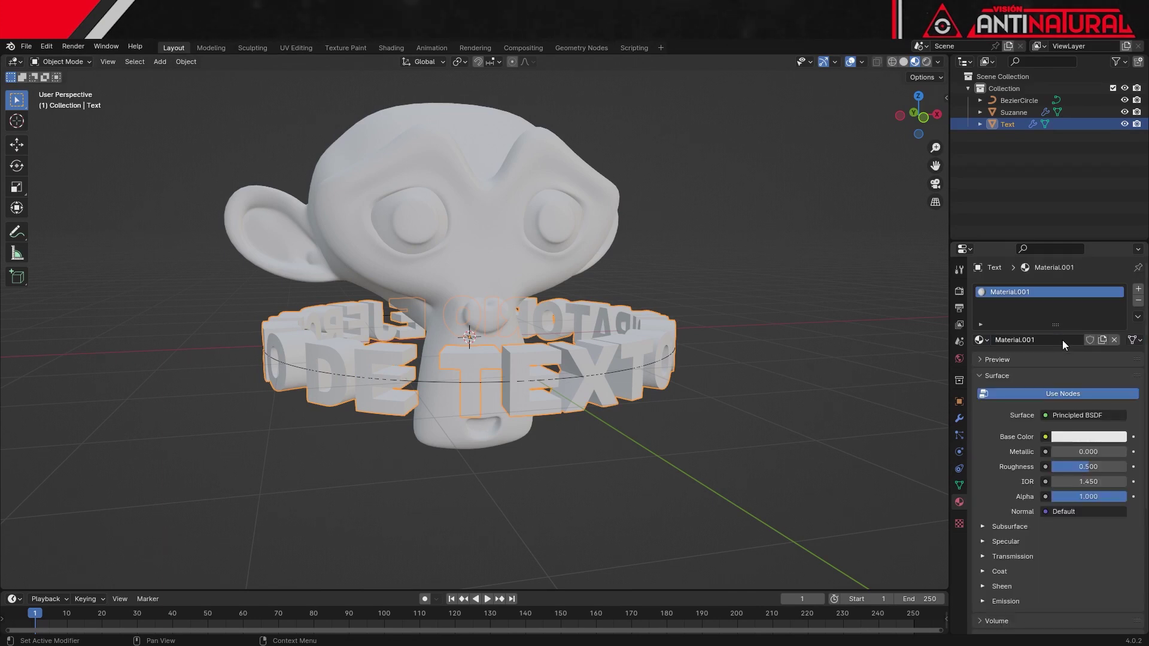
left_click(1075, 437)
left_click_drag(1062, 264, 1076, 253)
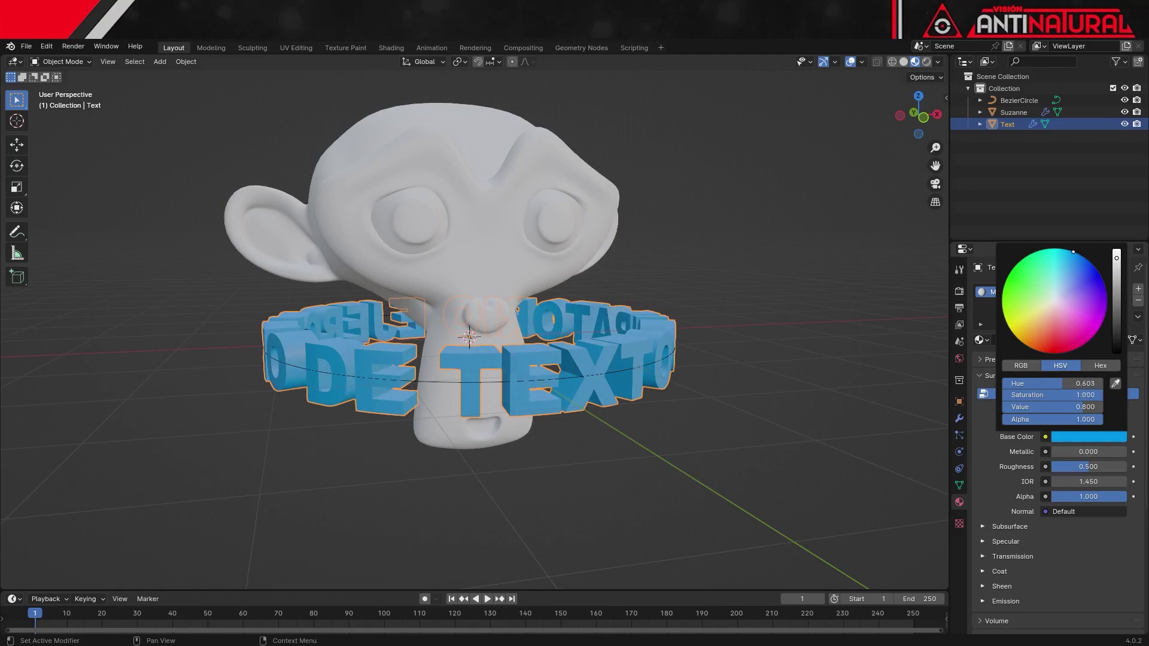
- Give Suzanne a new material with an orange Base Color
left_click(490, 186)
left_click(1036, 343)
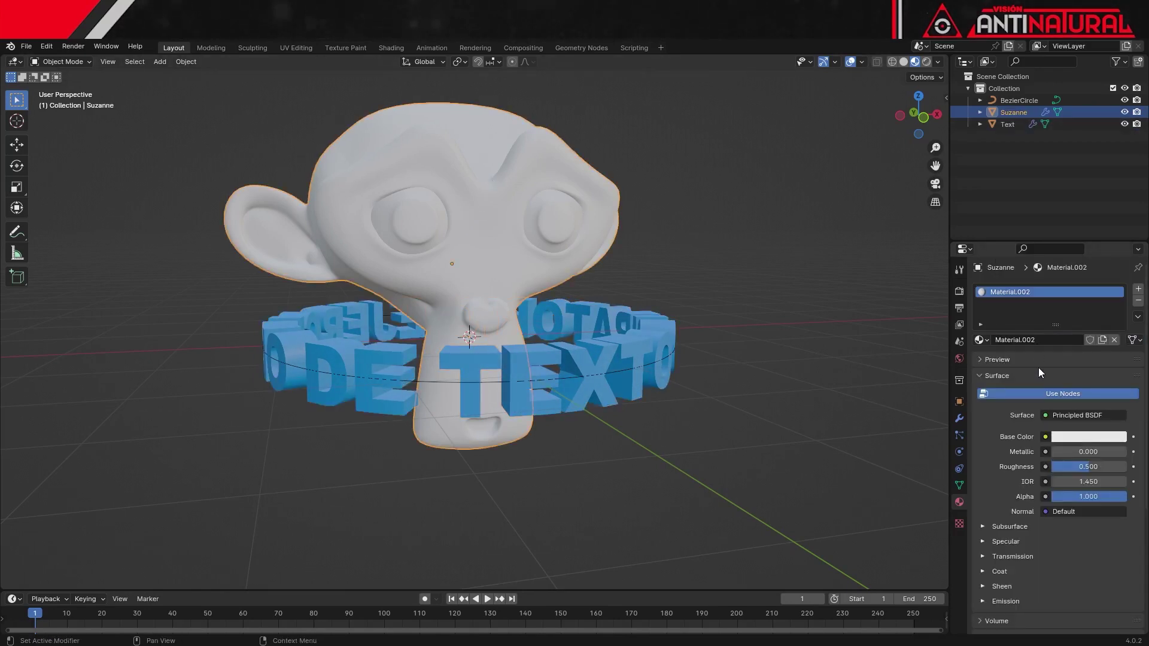
left_click(1090, 440)
left_click_drag(1053, 339, 1025, 344)
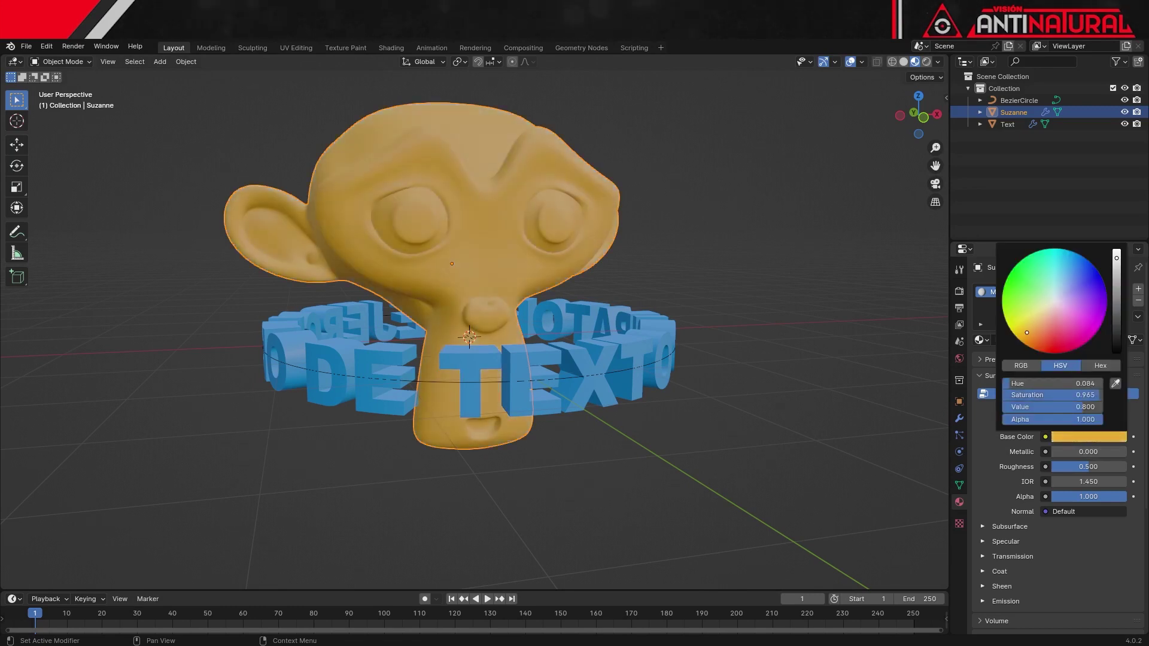
- Enable Screen Space Reflections in the render settings and reselect the text ring
left_click(960, 291)
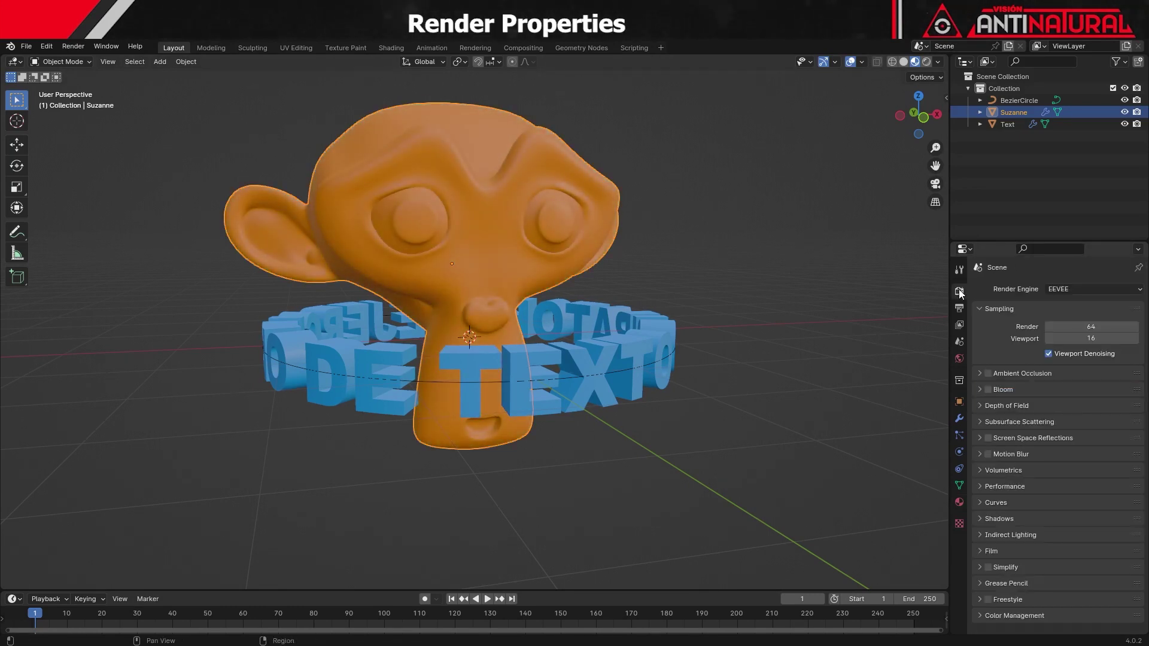
left_click(989, 441)
left_click(606, 401)
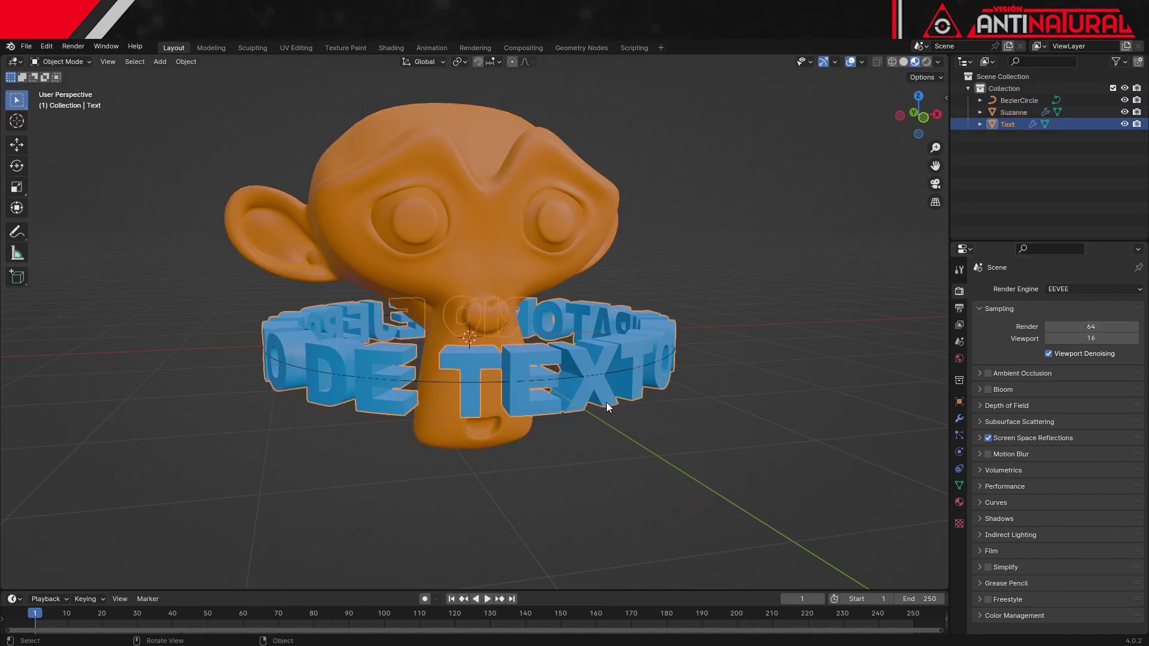
left_click(959, 419)
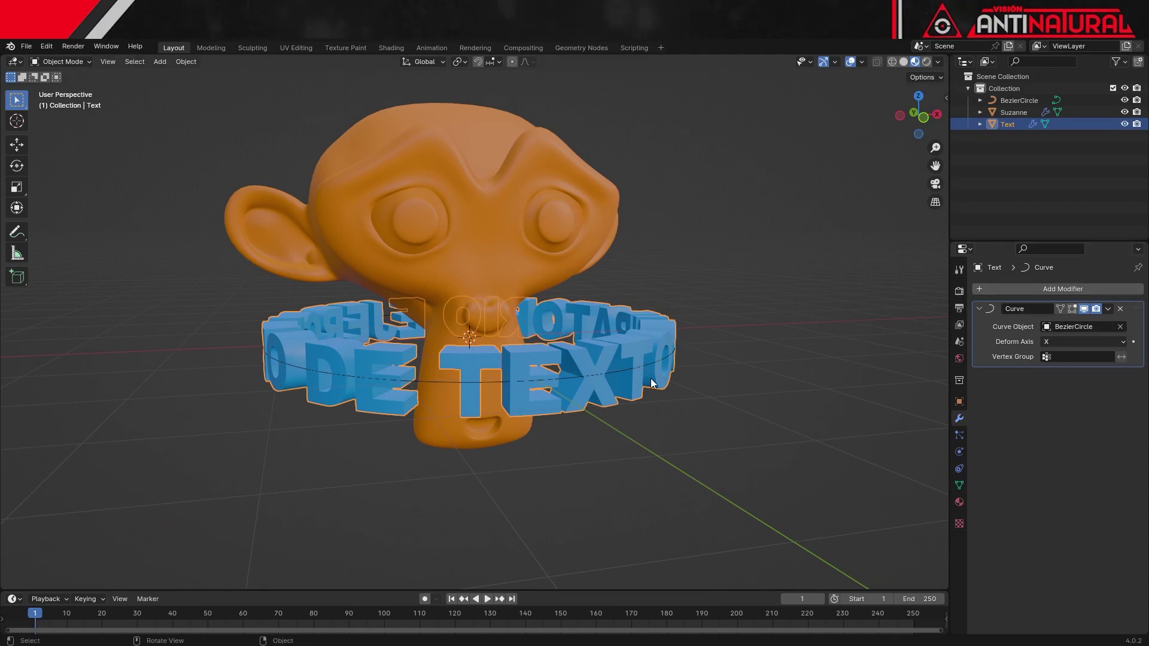
- Apply the text ring's curve bend to its mesh and delete the Bezier circle
key("ctrl+a")
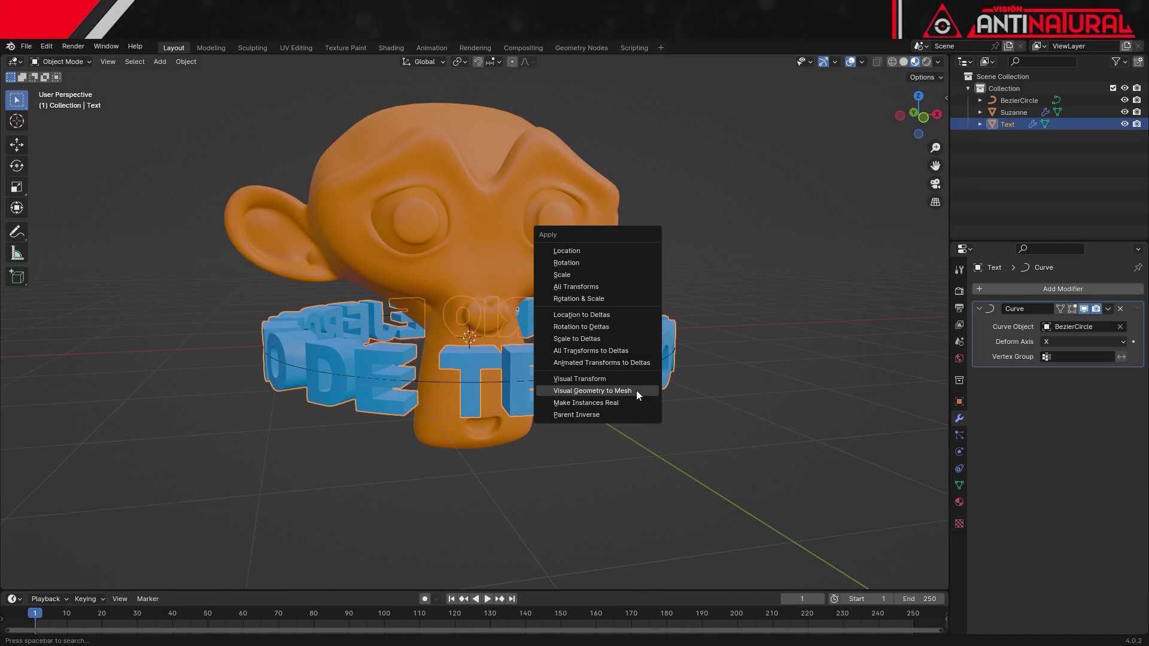
left_click(636, 390)
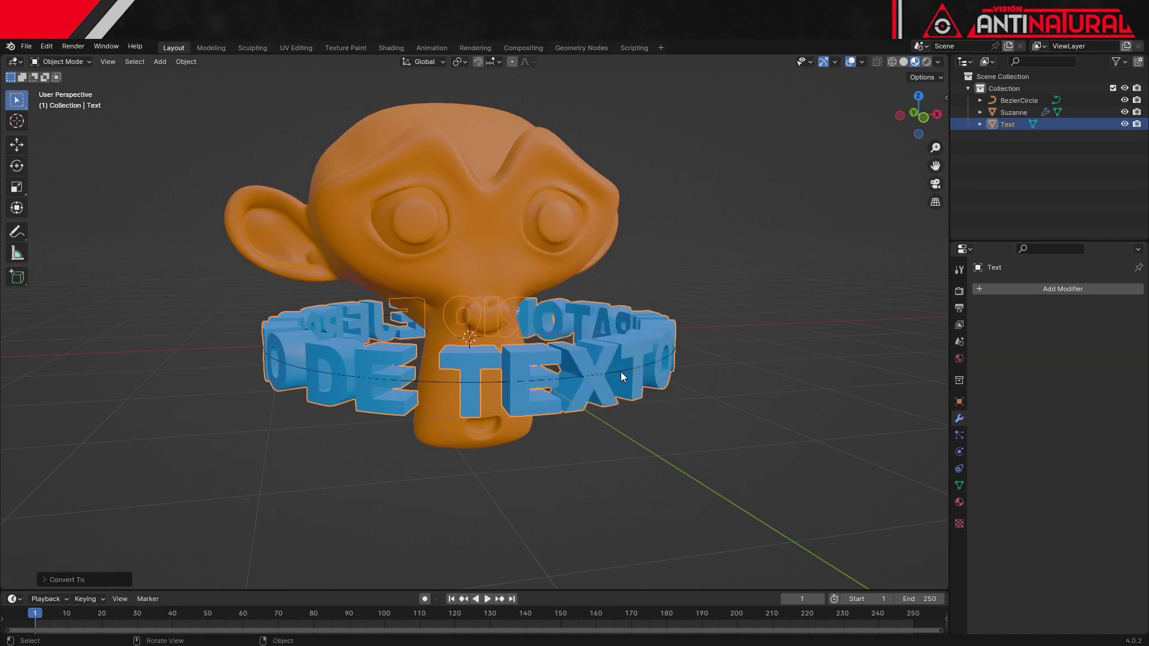
left_click(620, 372)
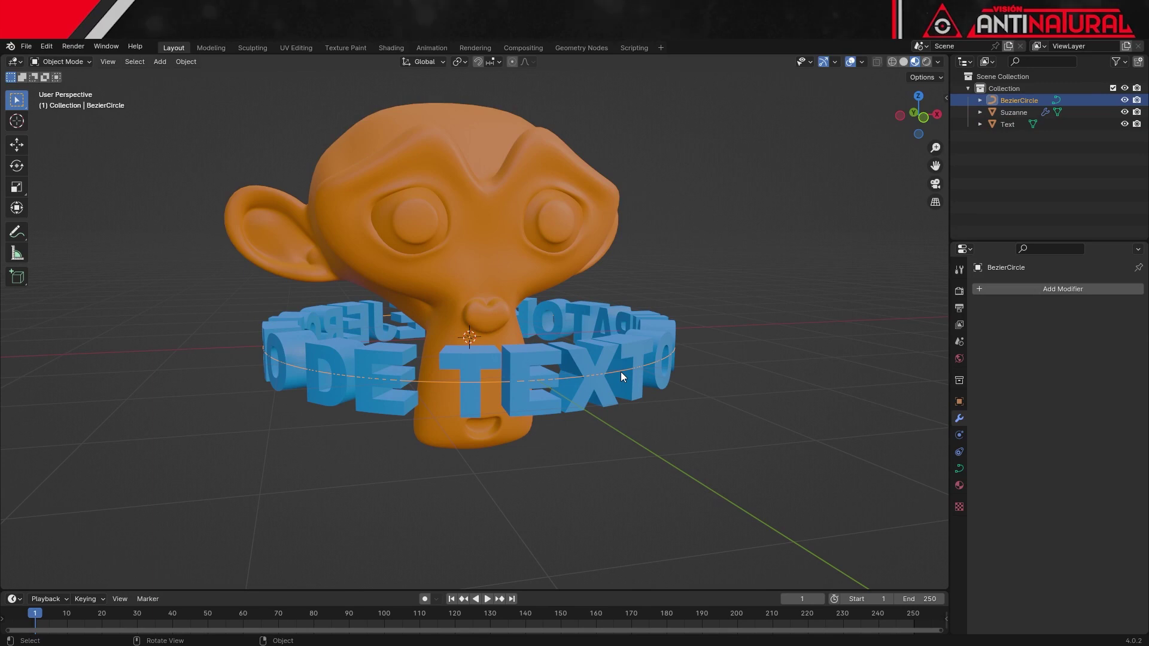
key("Delete")
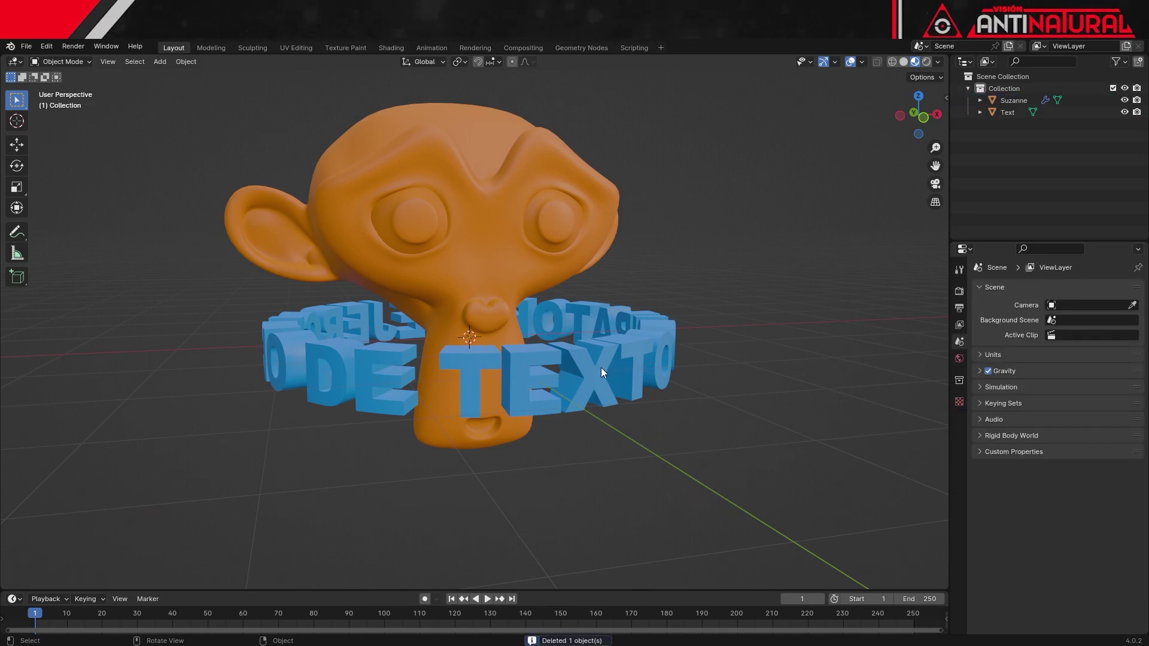
left_click(601, 367)
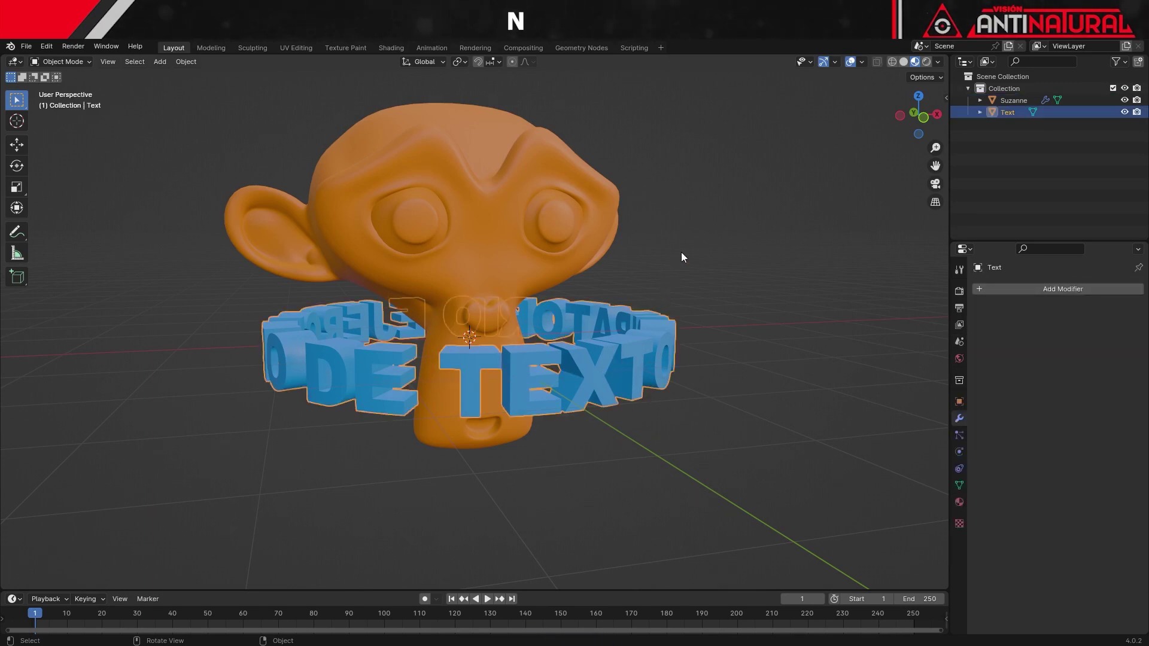
- Keyframe the text ring's rotation at frame 1 with Z at 0°
key("n")
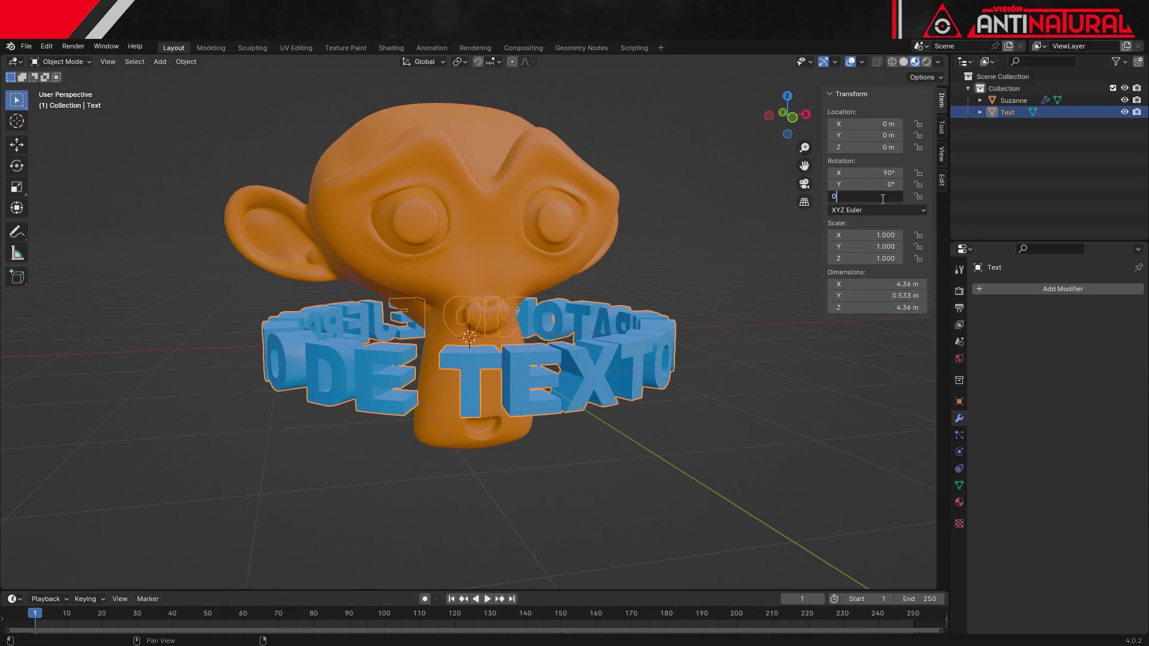
type("0")
key("Return")
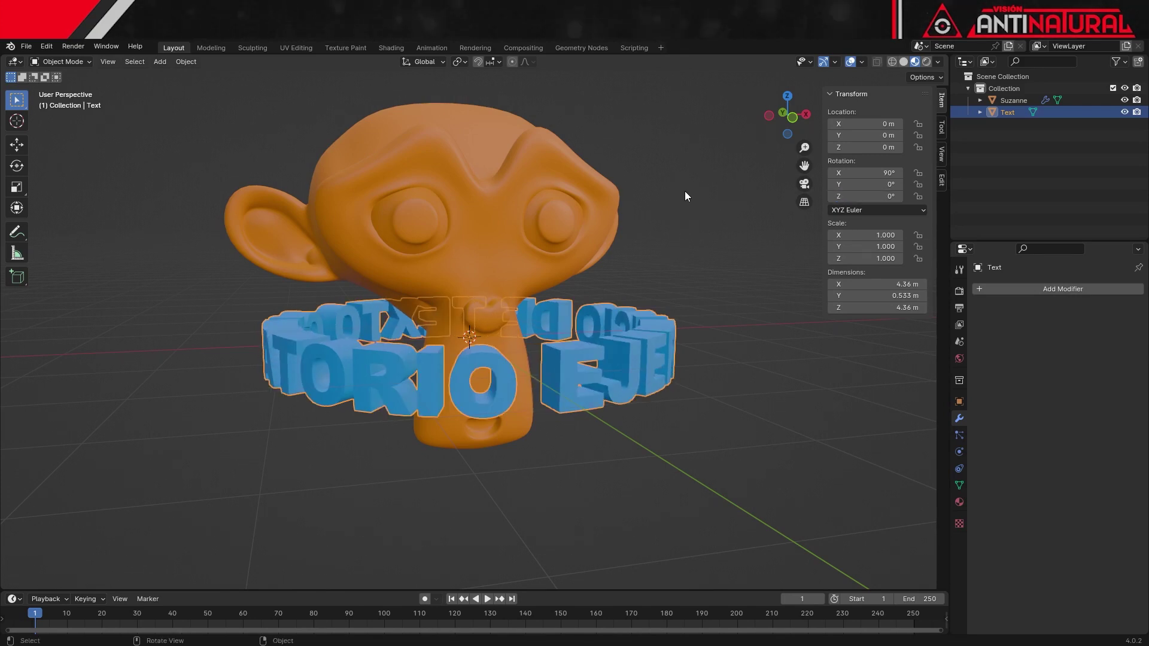
key("i")
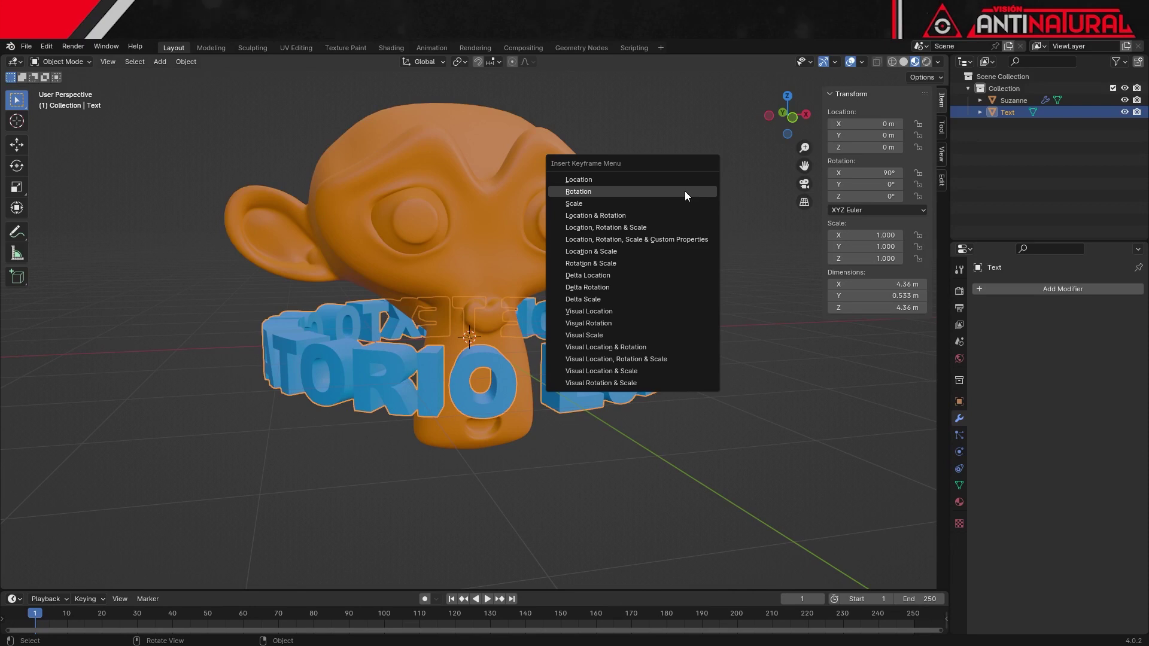
left_click(685, 191)
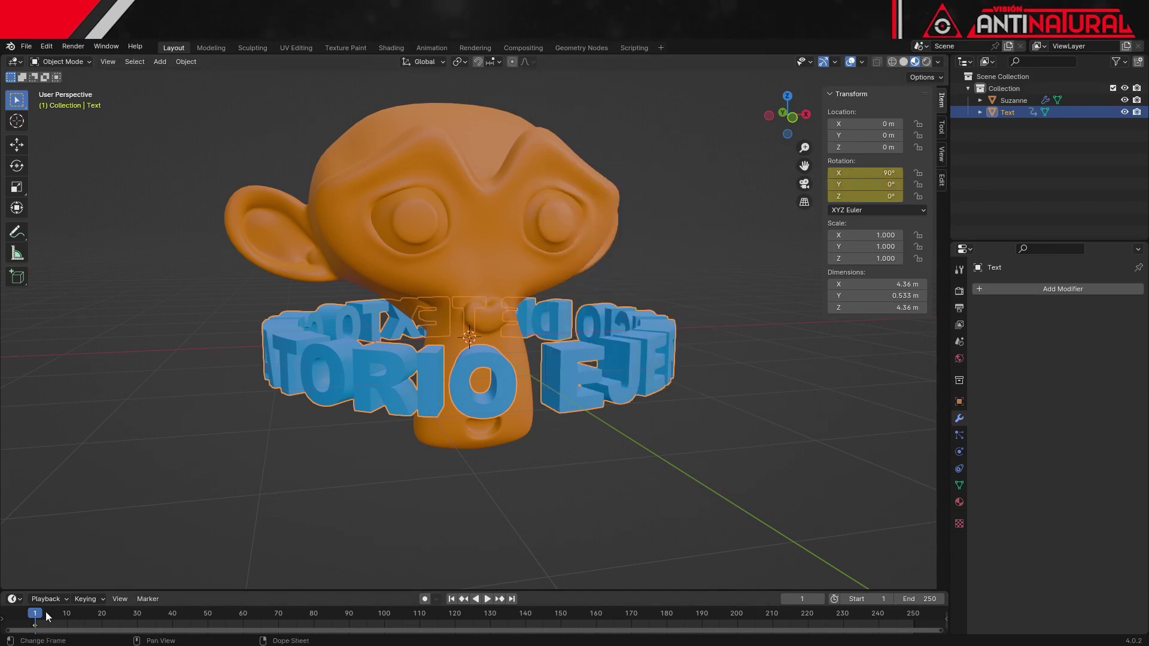
- Keyframe the text ring's rotation at frame 121 with Z at 360°
left_click_drag(38, 616, 450, 615)
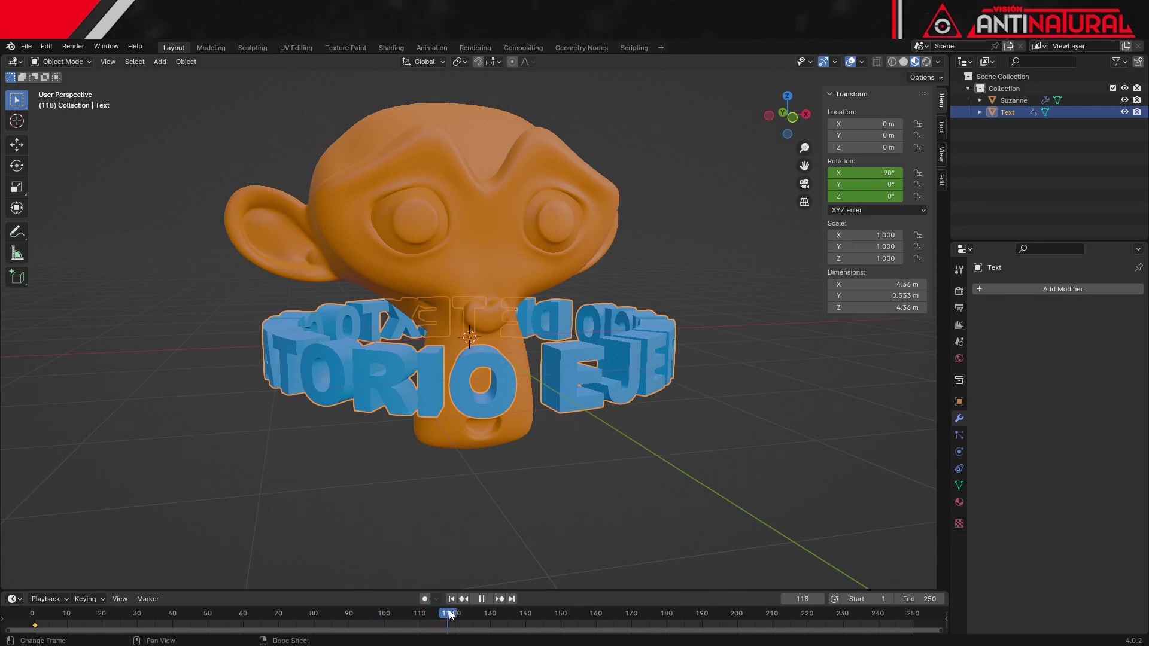
key("Right")
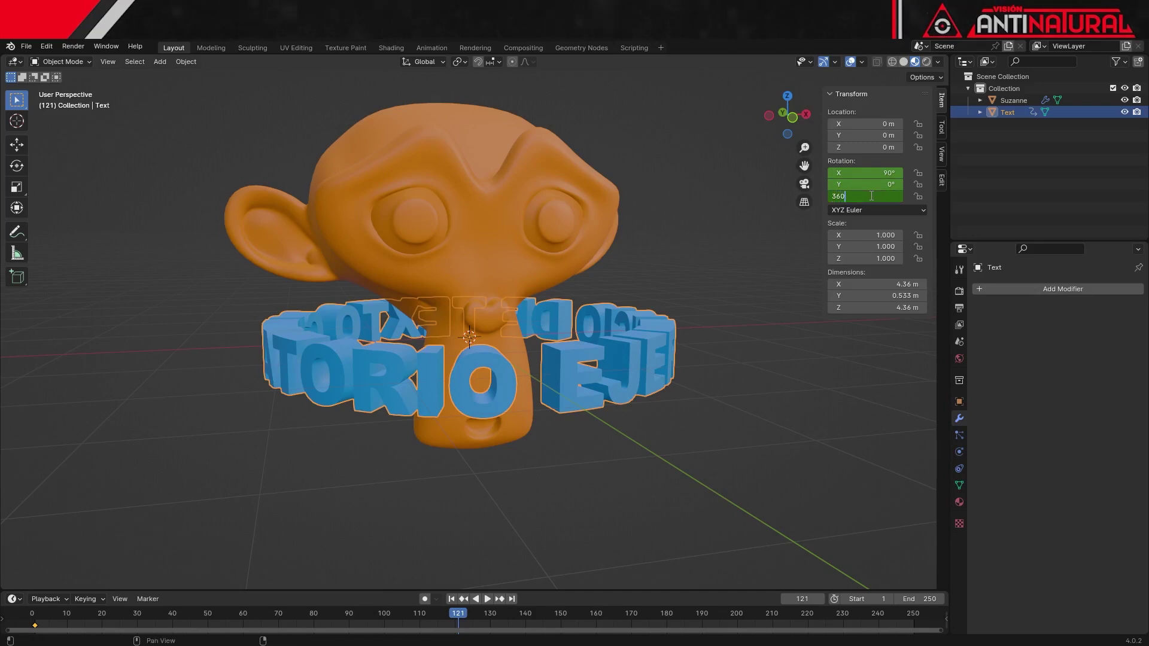
key("Return")
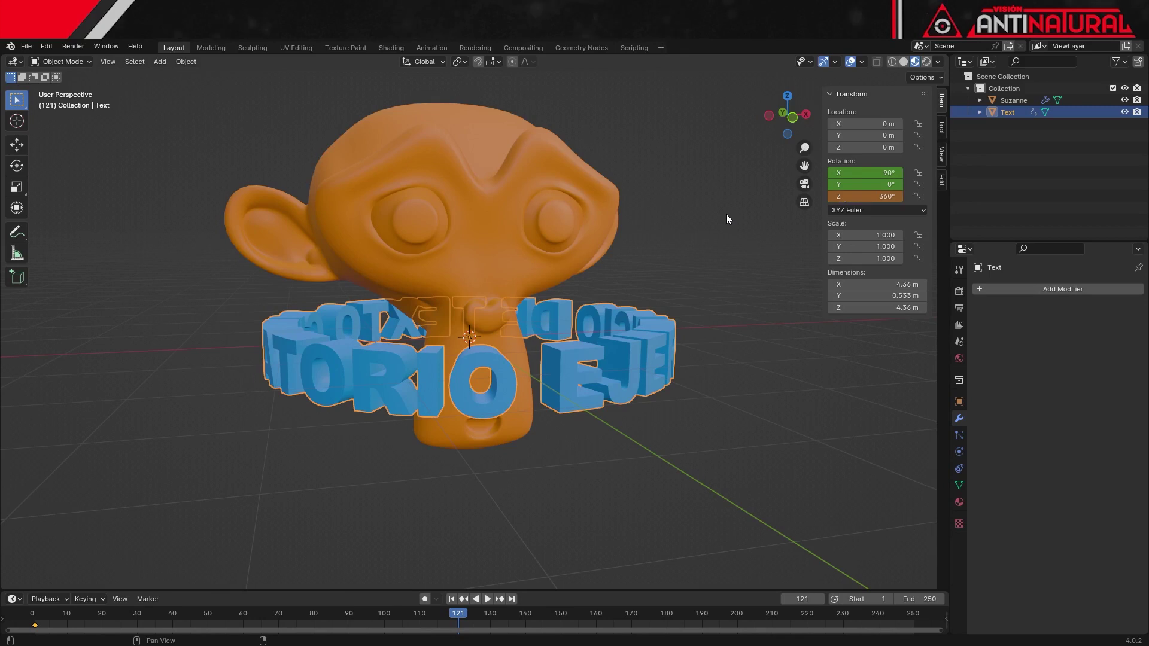
key("i")
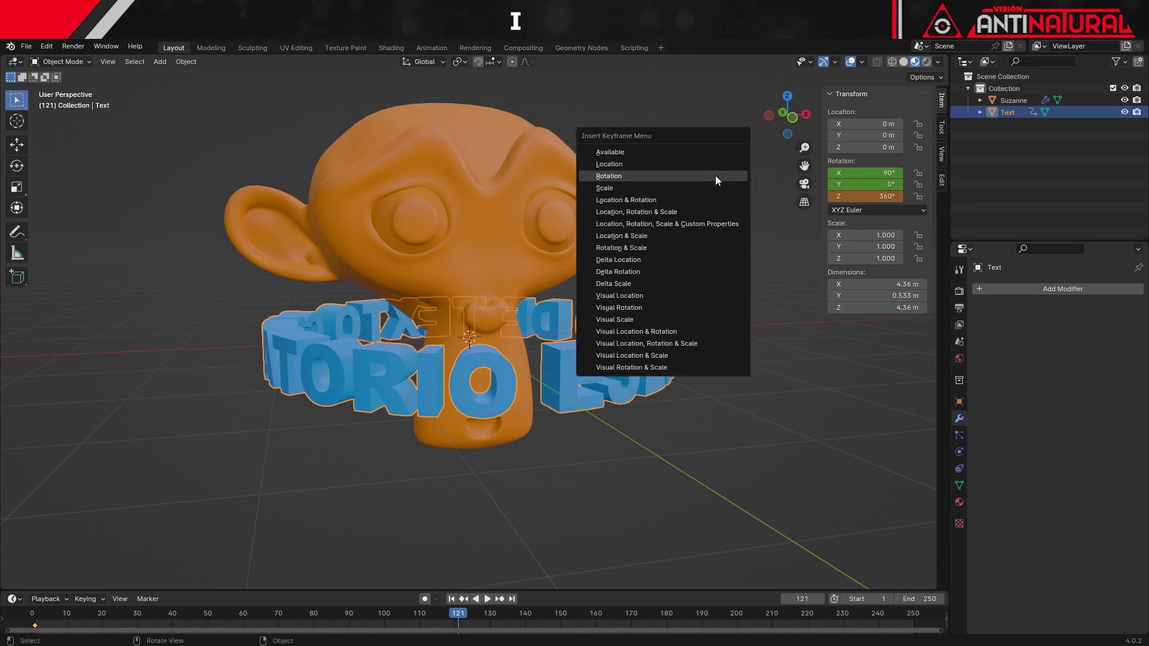
left_click(716, 175)
- Scrub to preview the spin and select both rotation keyframes
mouse_move(458, 614)
left_mouse_down()
mouse_move(251, 587)
mouse_move(296, 605)
mouse_move(442, 613)
left_mouse_up()
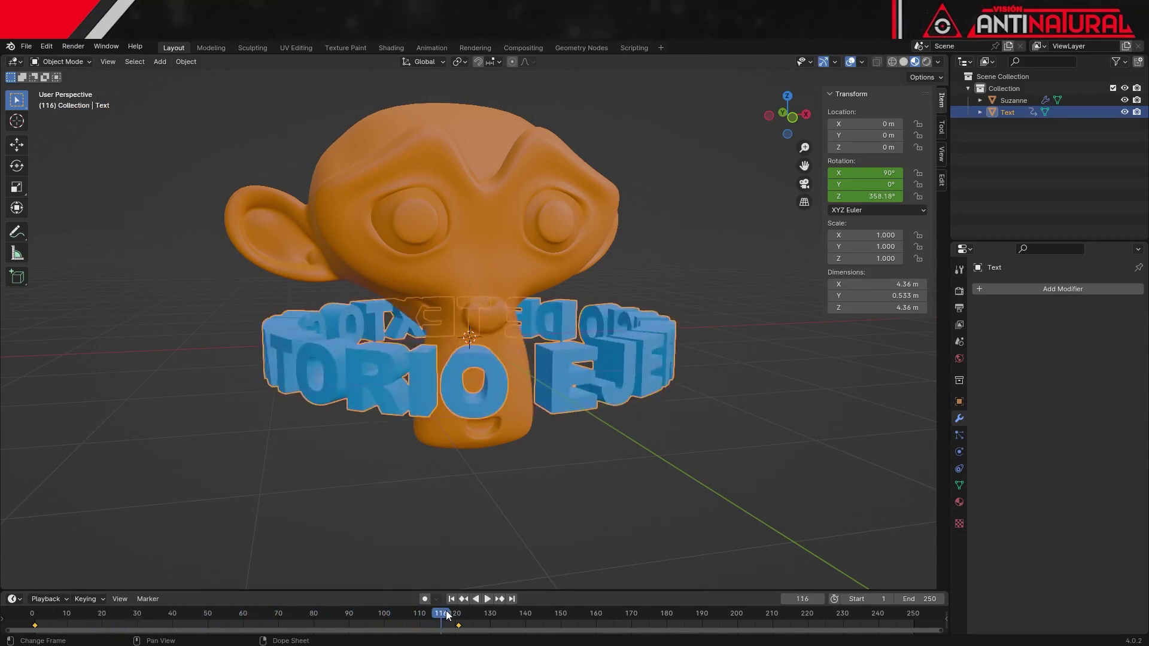
left_click_drag(477, 620, 34, 625)
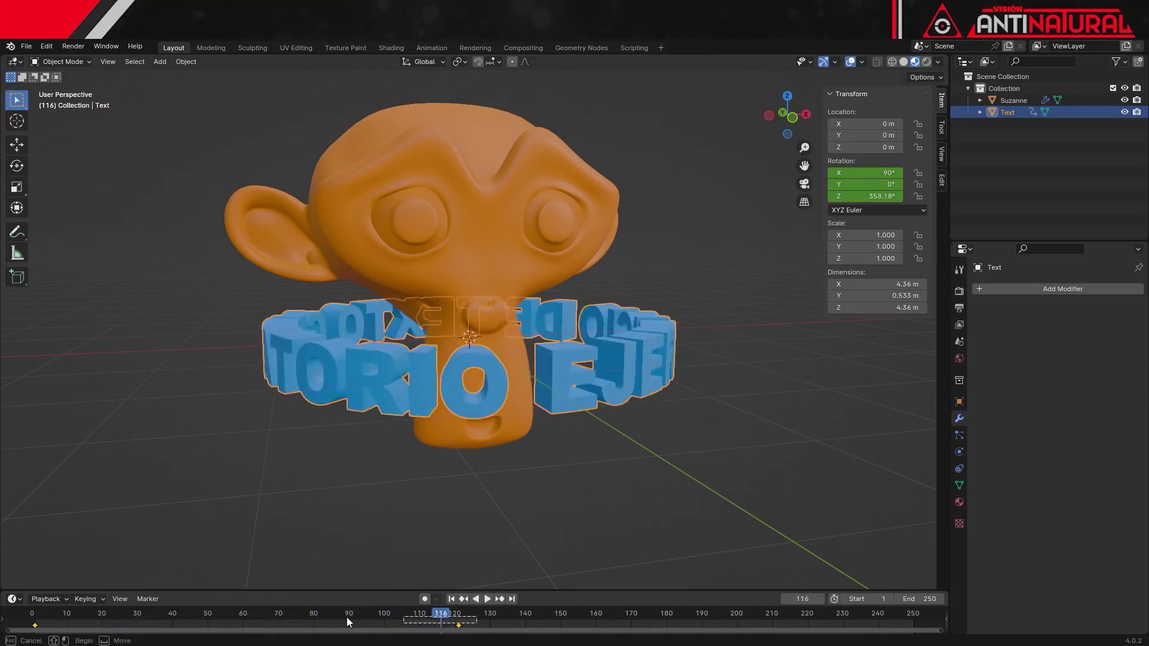
right_click(35, 625)
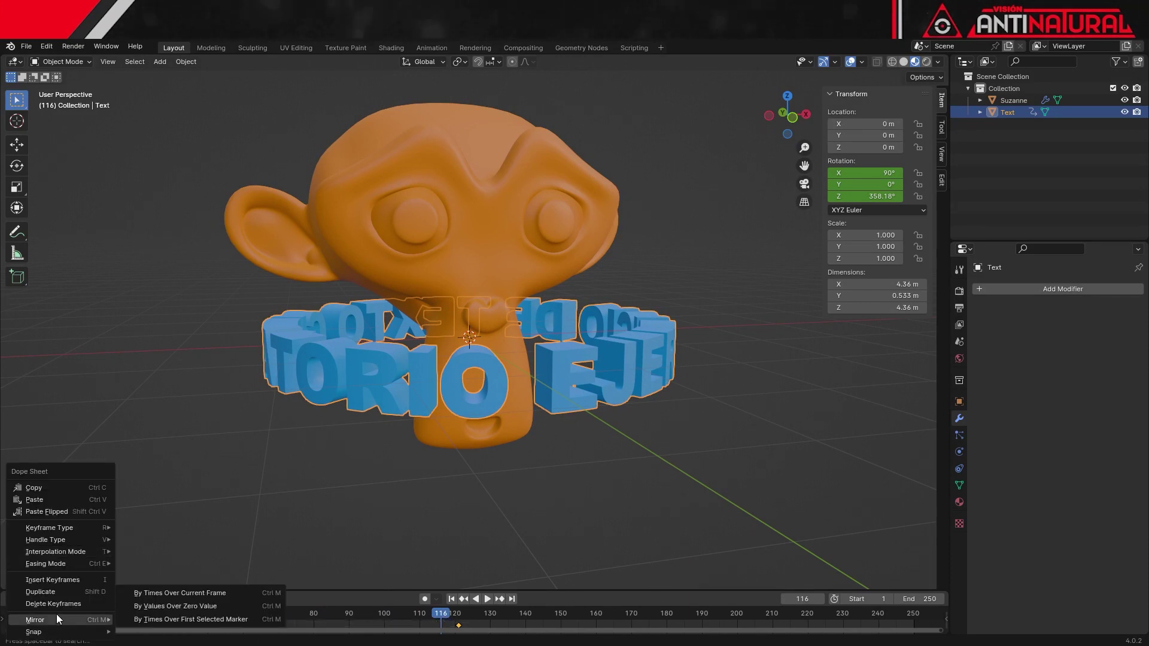
mouse_move(56, 551)
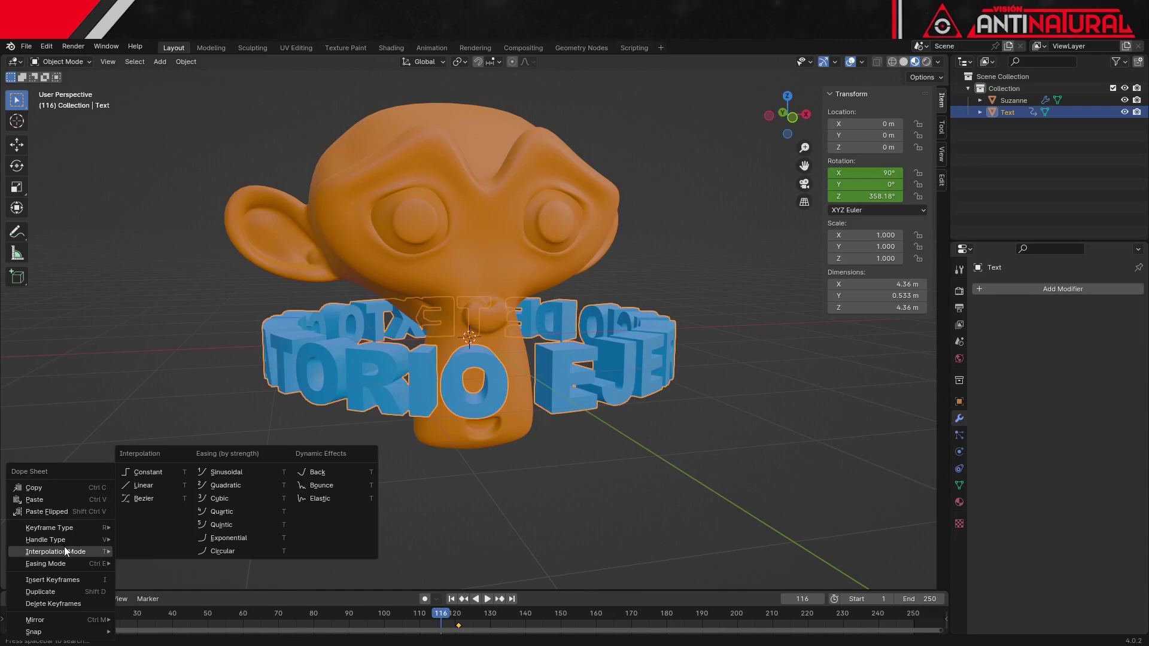
- Make the spin keyframes linear and set the scene's end frame to 120
left_click(153, 486)
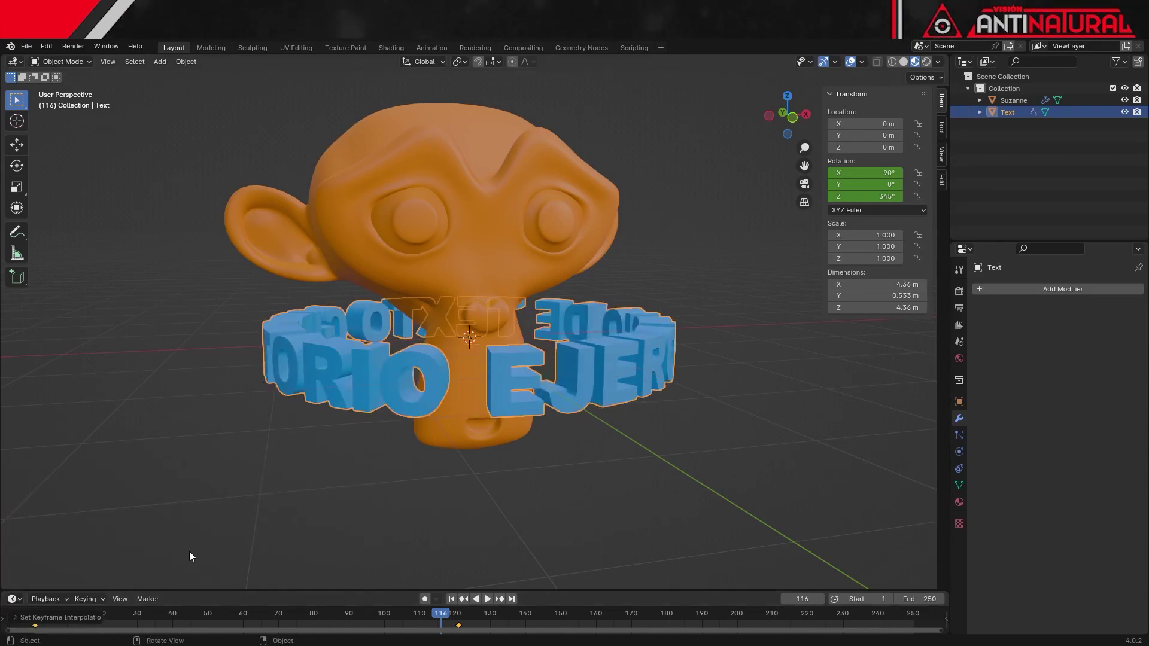
left_click(960, 305)
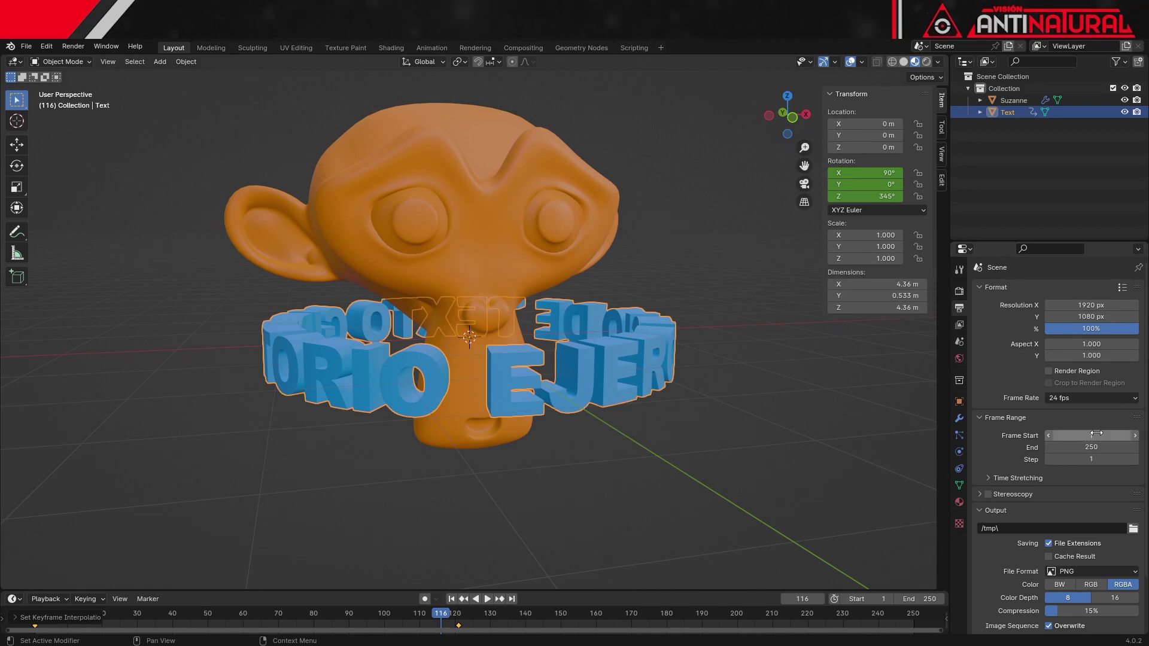
left_click_drag(1084, 449, 1084, 449)
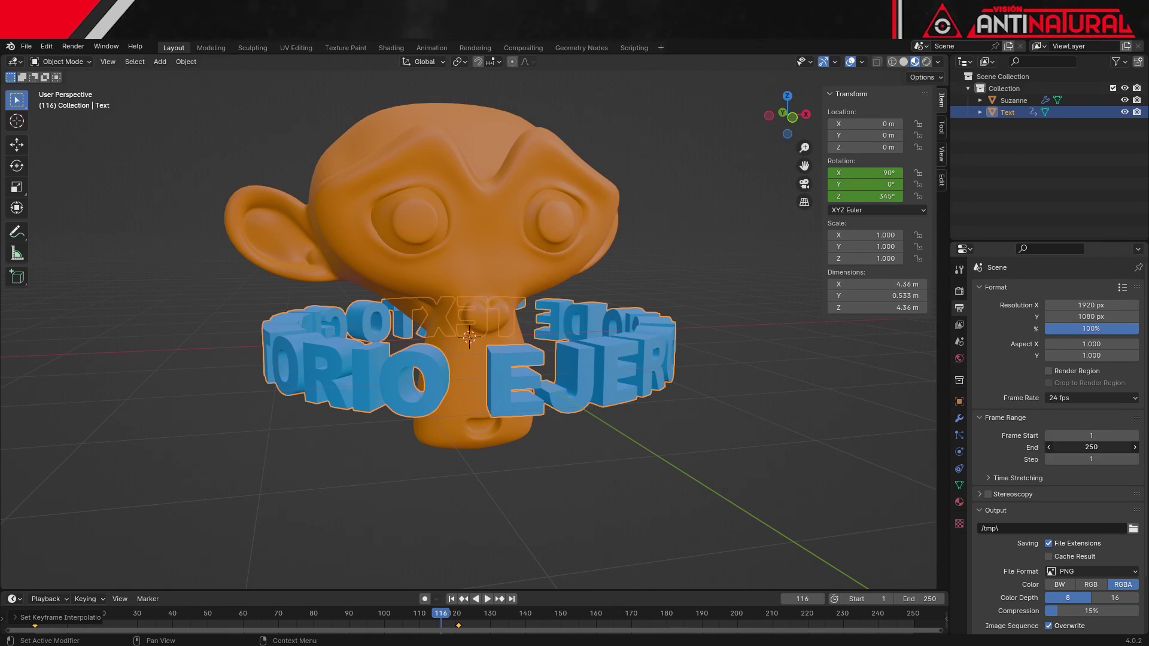
type("120")
key("Return")
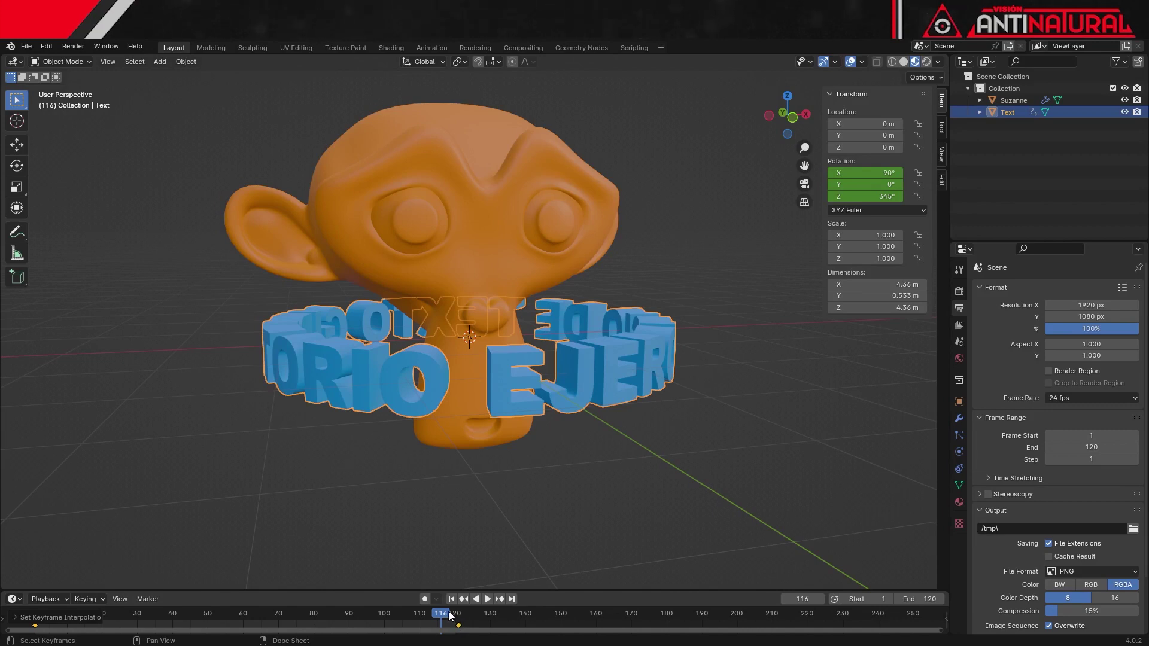
- Play the animation from frame 1 to check the steady spin
left_click_drag(448, 615, 34, 608)
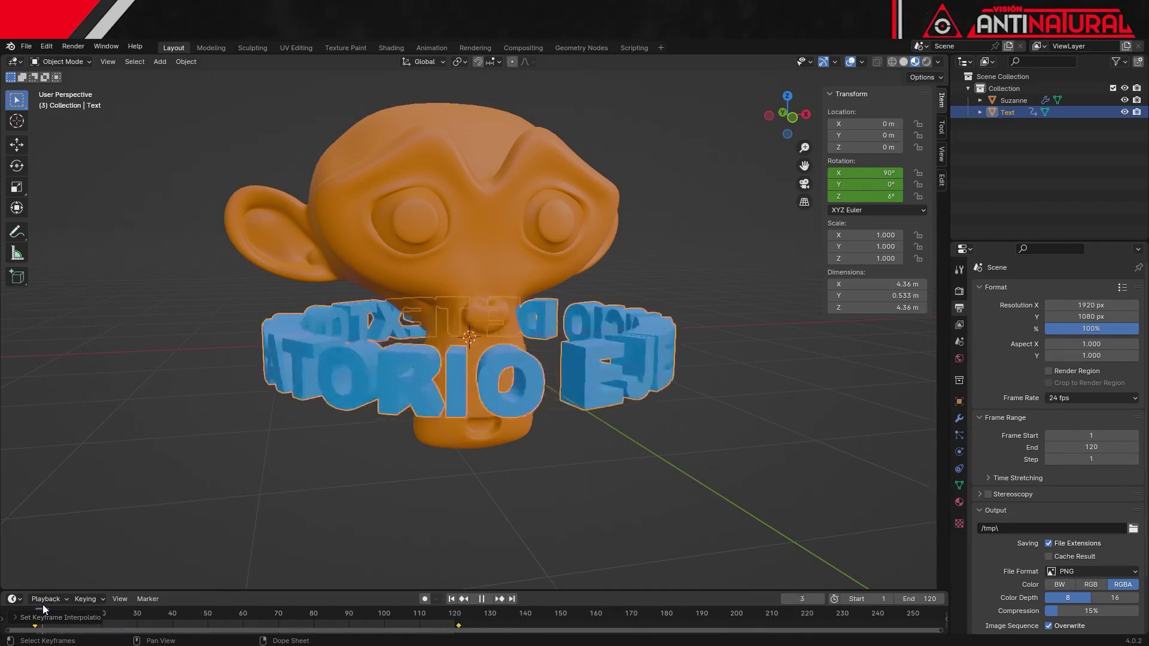
key("space")
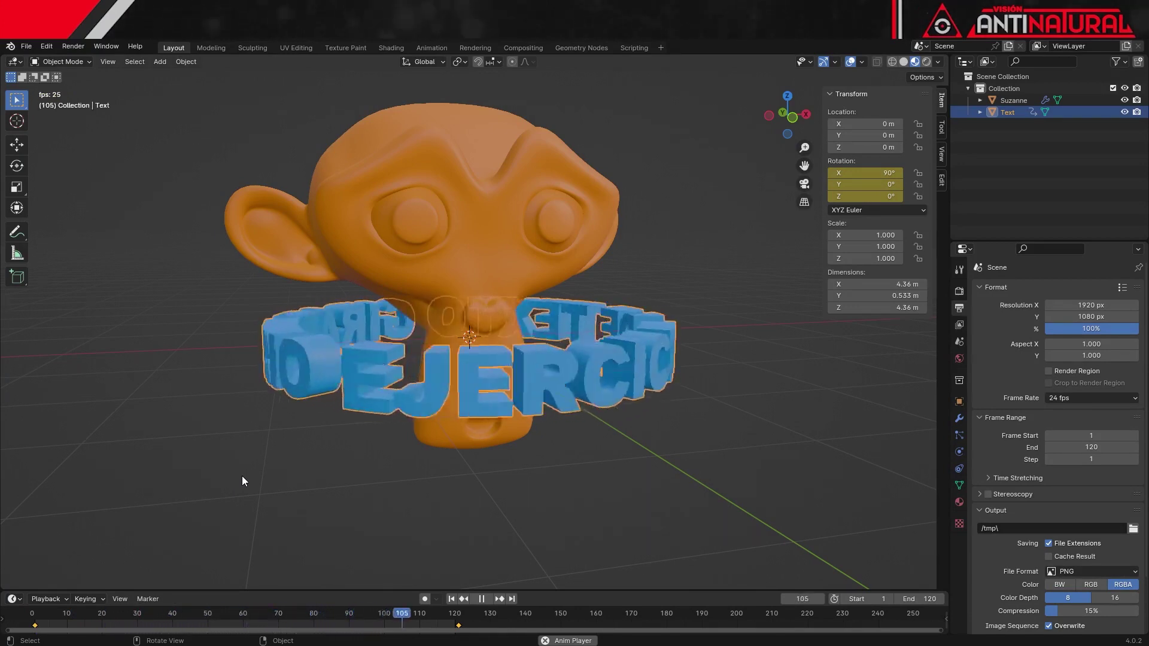
key("space")
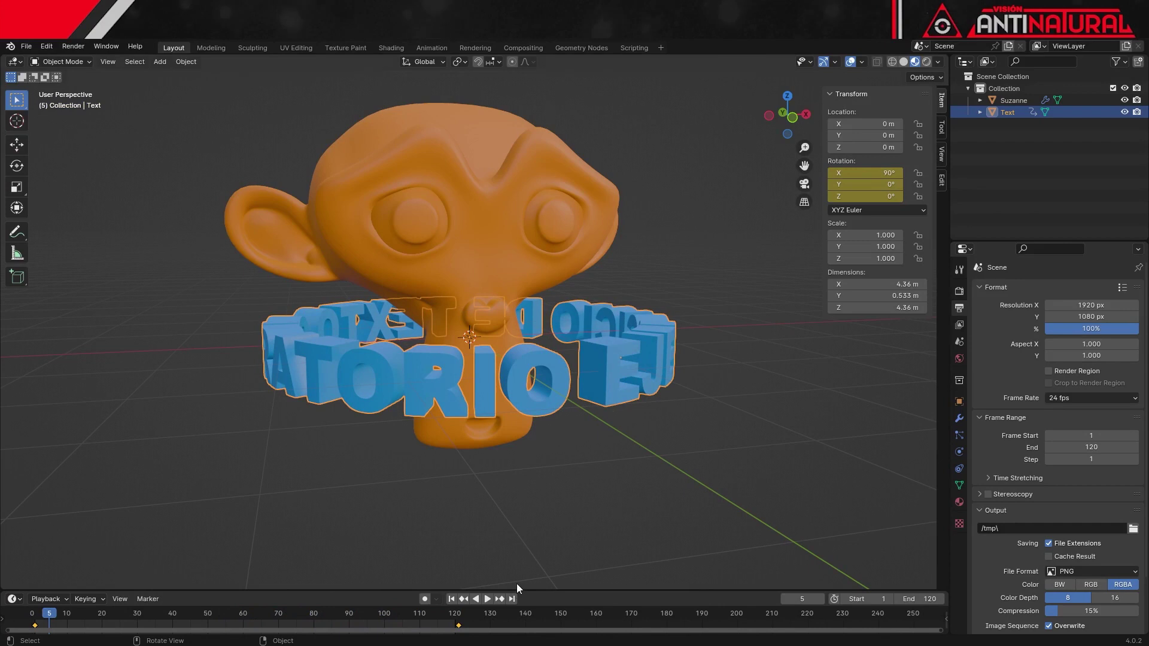
left_click(553, 506)
- Parent the text ring to Suzanne as an Object parent
left_click(608, 382)
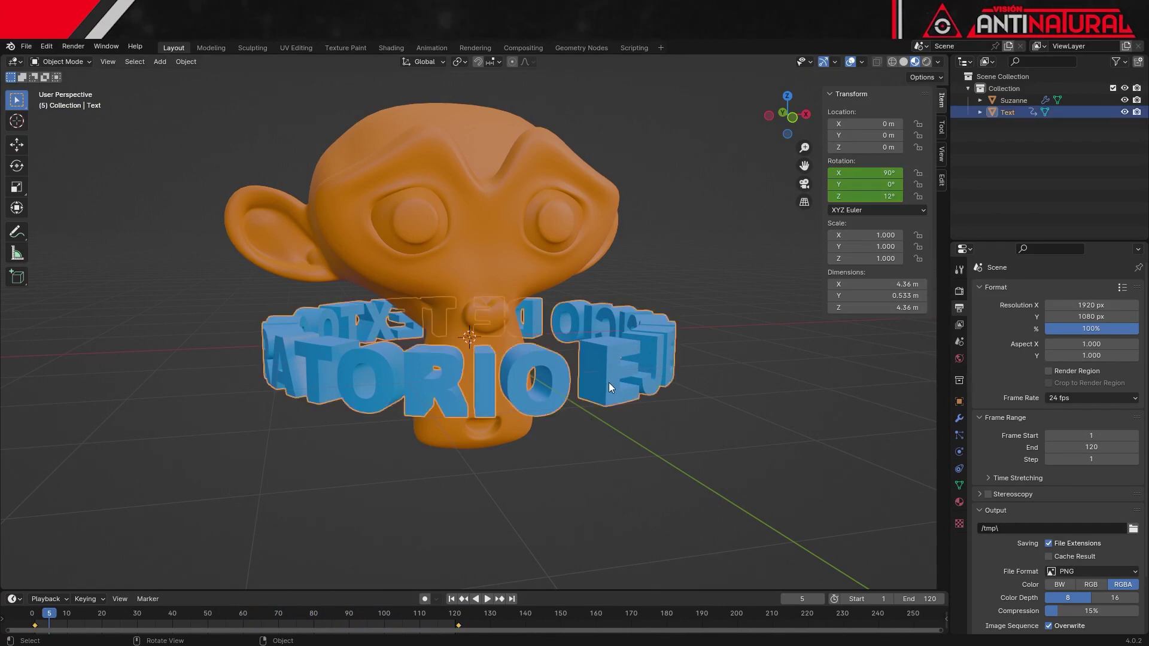
left_click(504, 229, "shift")
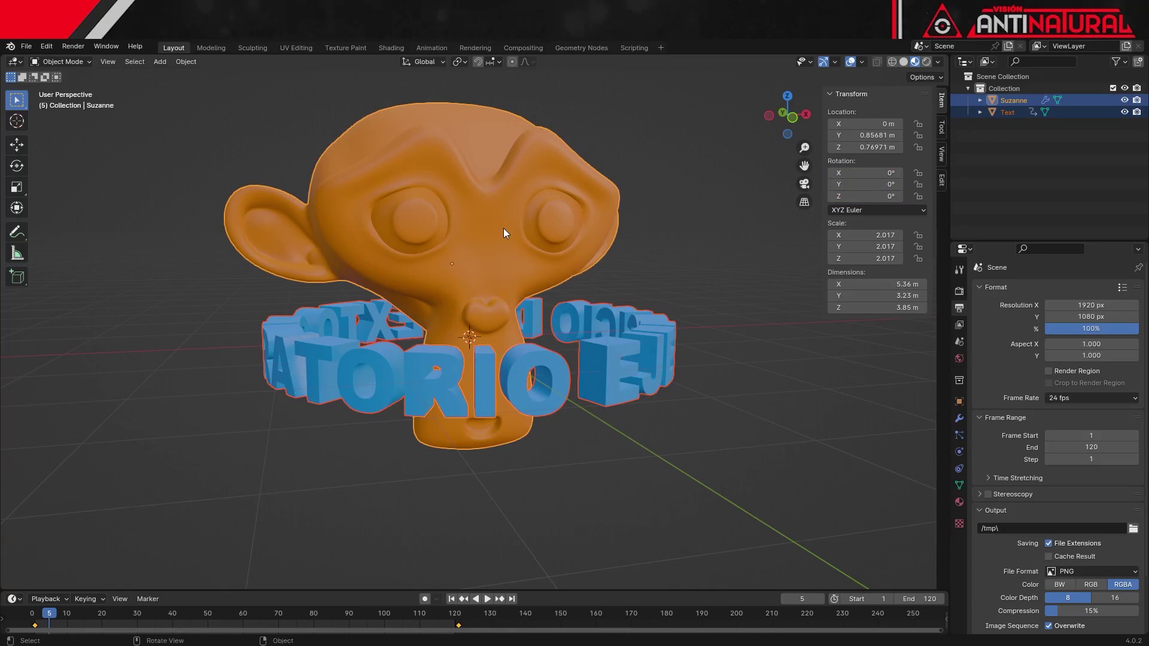
key("ctrl+p")
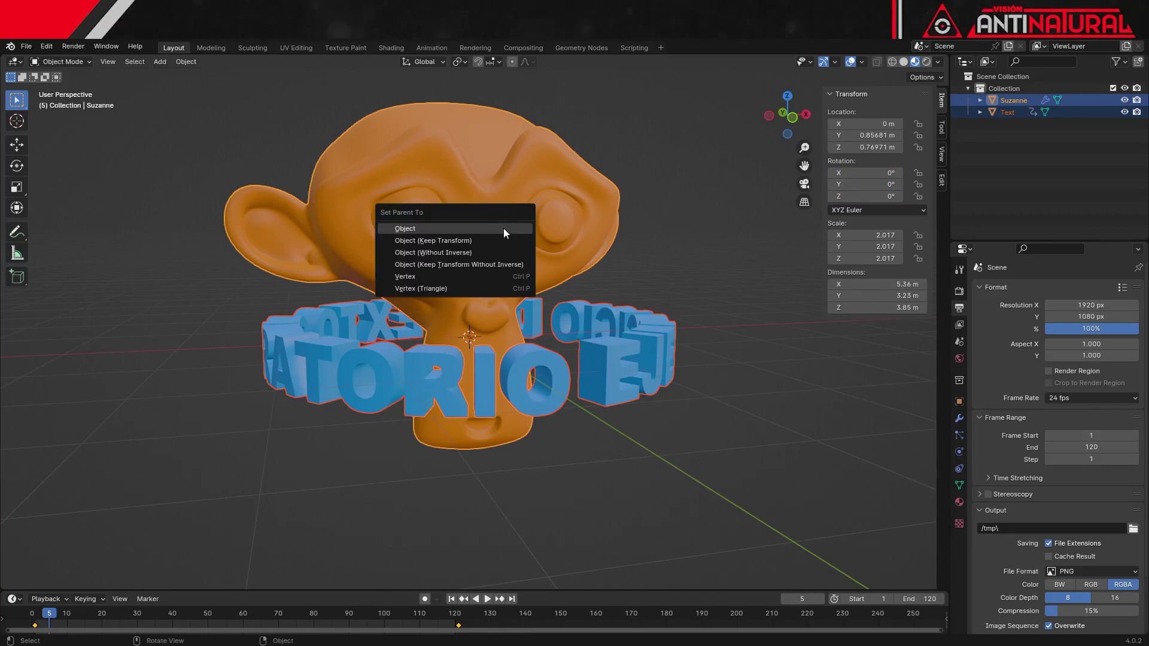
left_click(504, 233)
- Tilt Suzanne about −14.58° around Y and watch the ring spin around it
left_click(547, 270)
key("r")
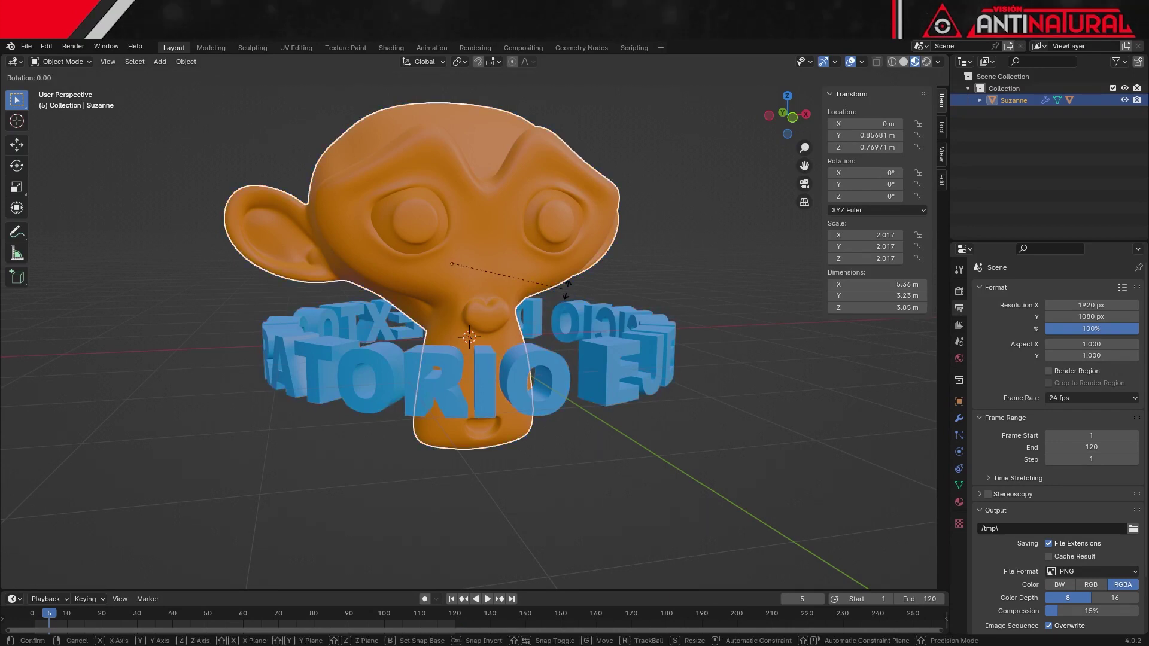
key("y")
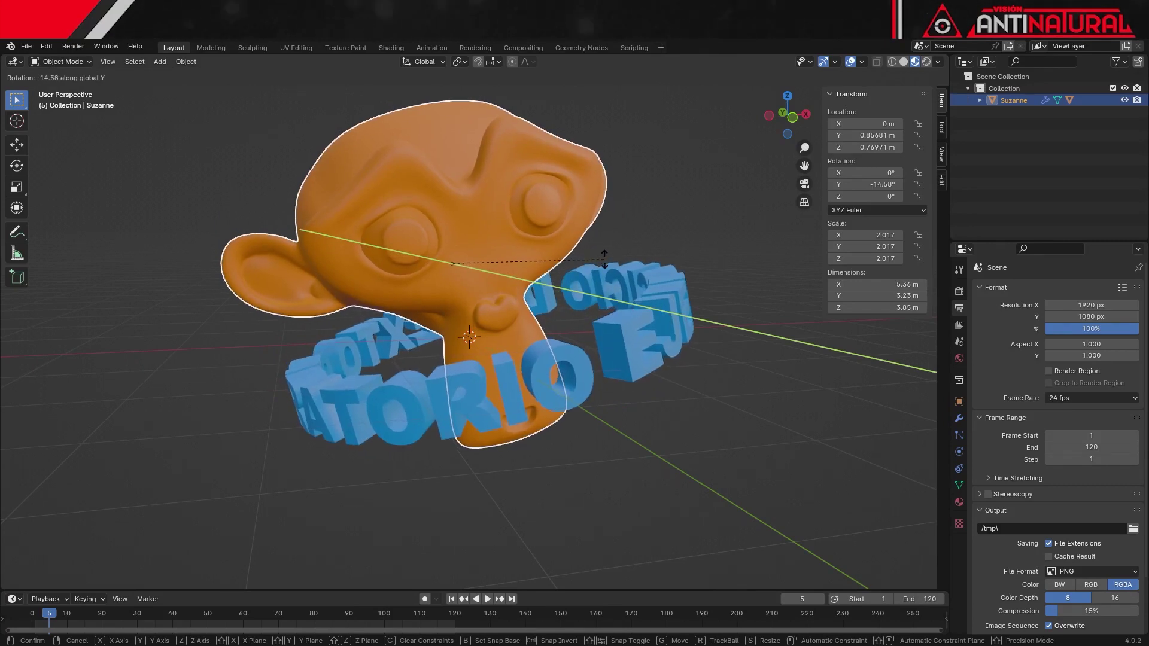
scroll(595, 368, "down", 1)
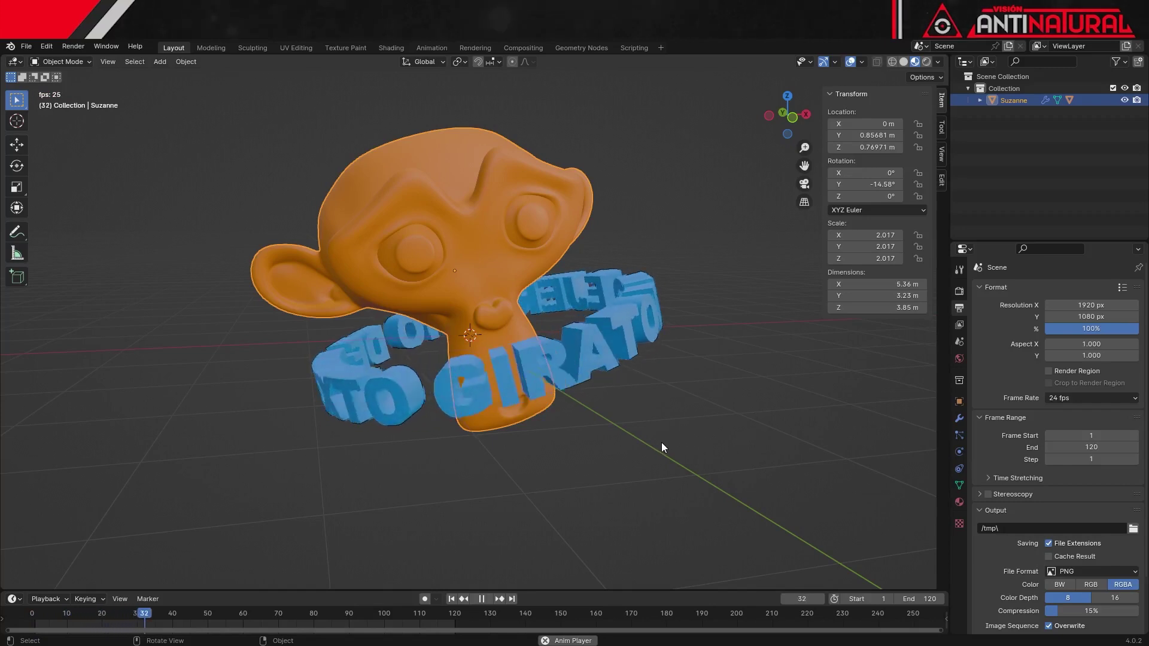
scroll(662, 444, "up", 1)
scroll(662, 446, "up", 1)
middle_click_drag(662, 447, 644, 464)
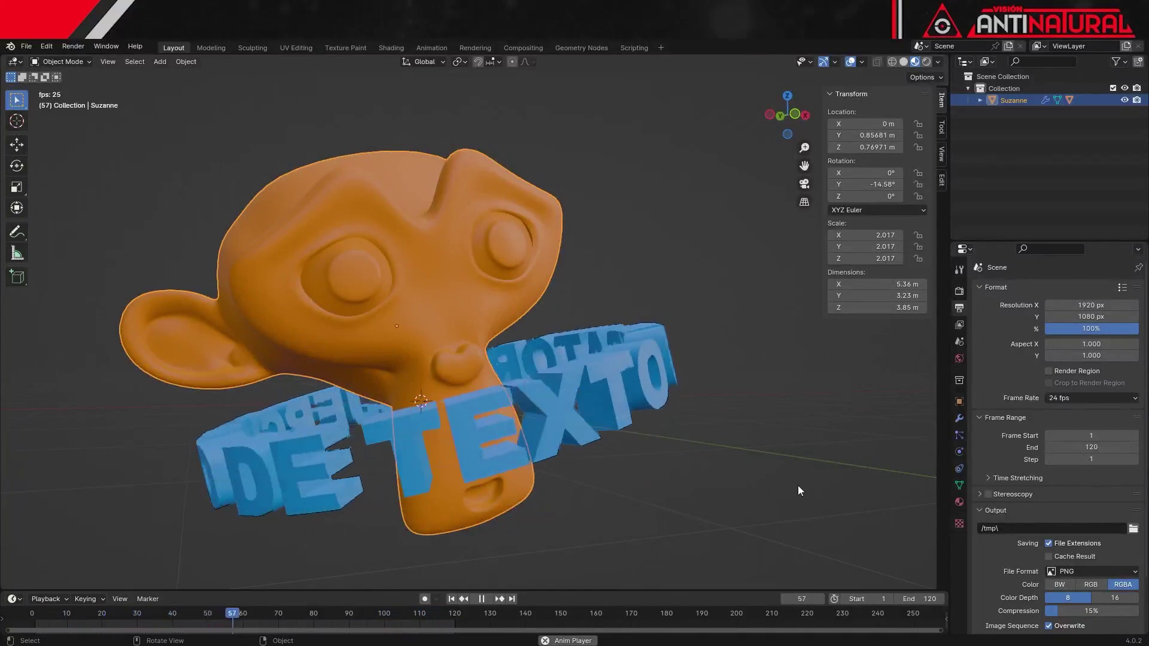
left_click(828, 493)
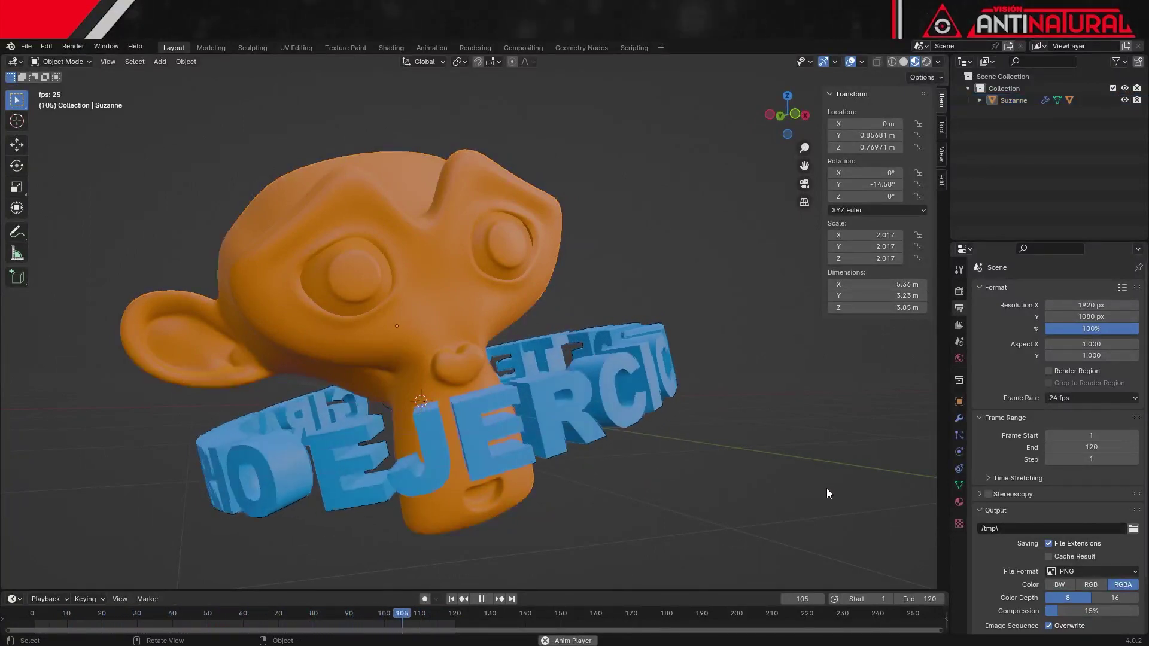